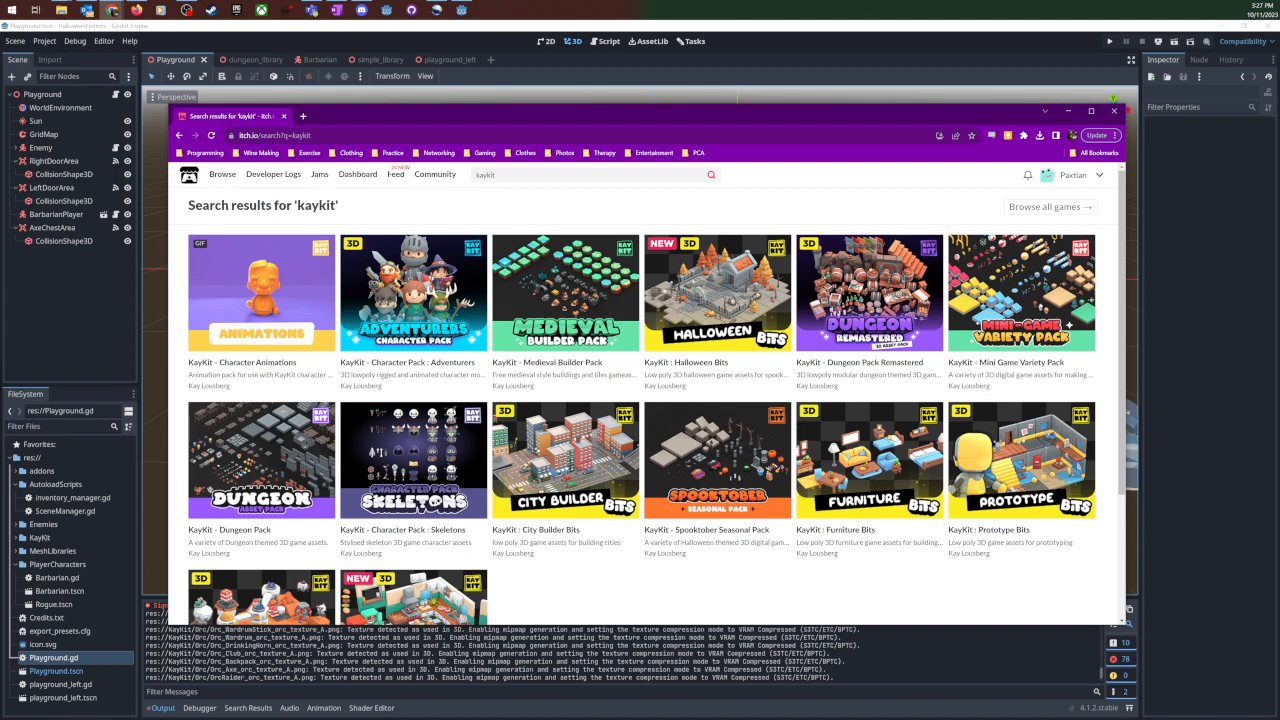
- View the GDFG's Monthly Game Jam #29 overview page and return to the KayKit search results
left_click_drag(0, 205, 236, 138)
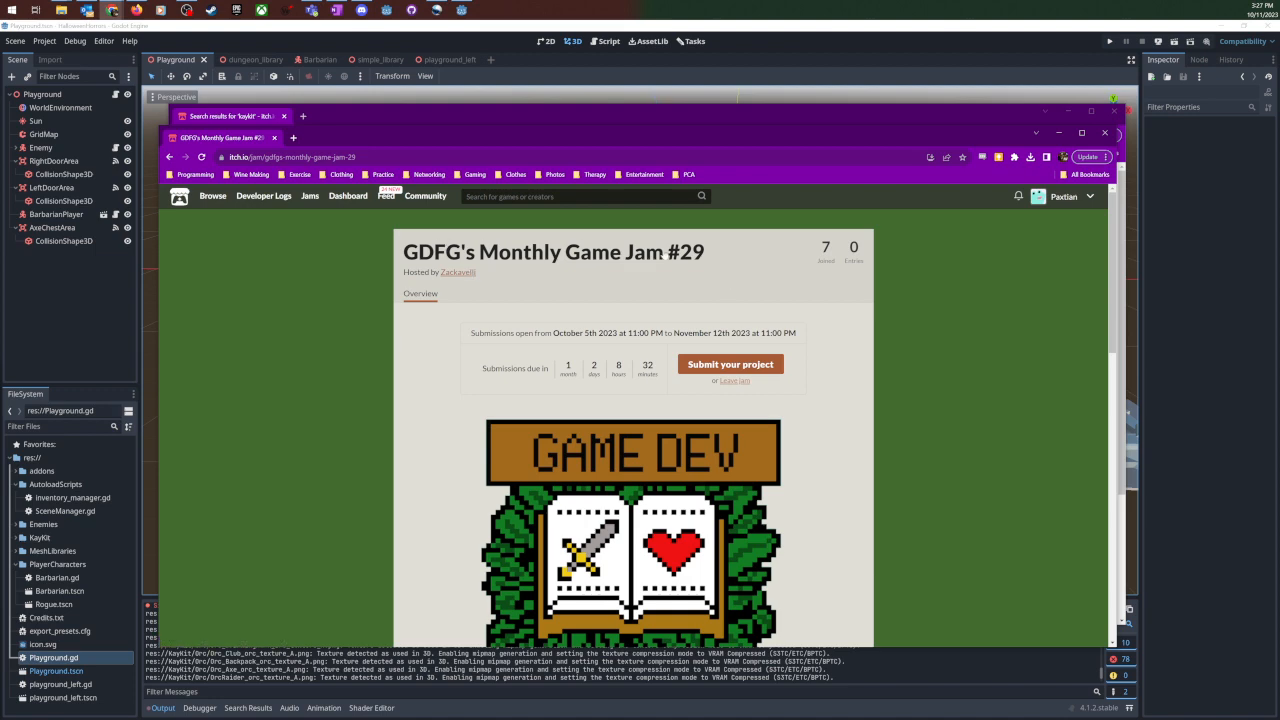
left_click(273, 139)
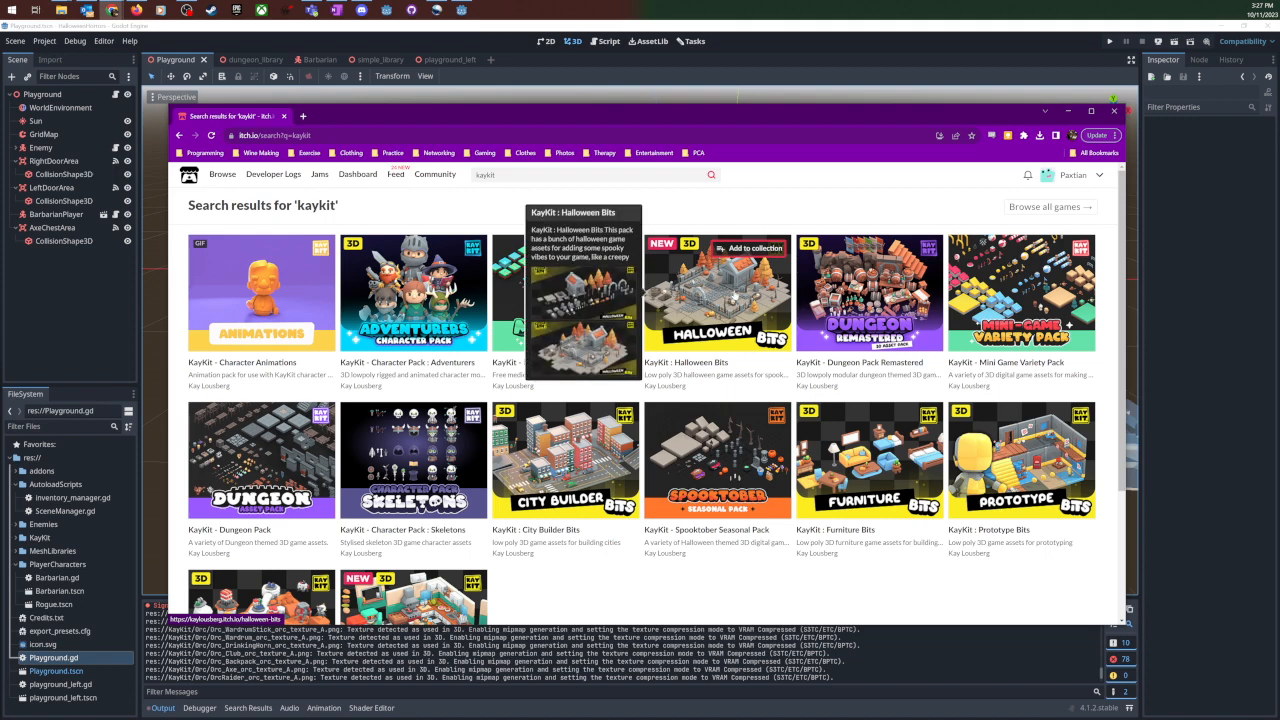
- Open the KayKit Halloween Bits and Spooktober Seasonal Pack pages in separate tabs and review the Halloween Bits description
middle_click(729, 286)
middle_click(728, 440)
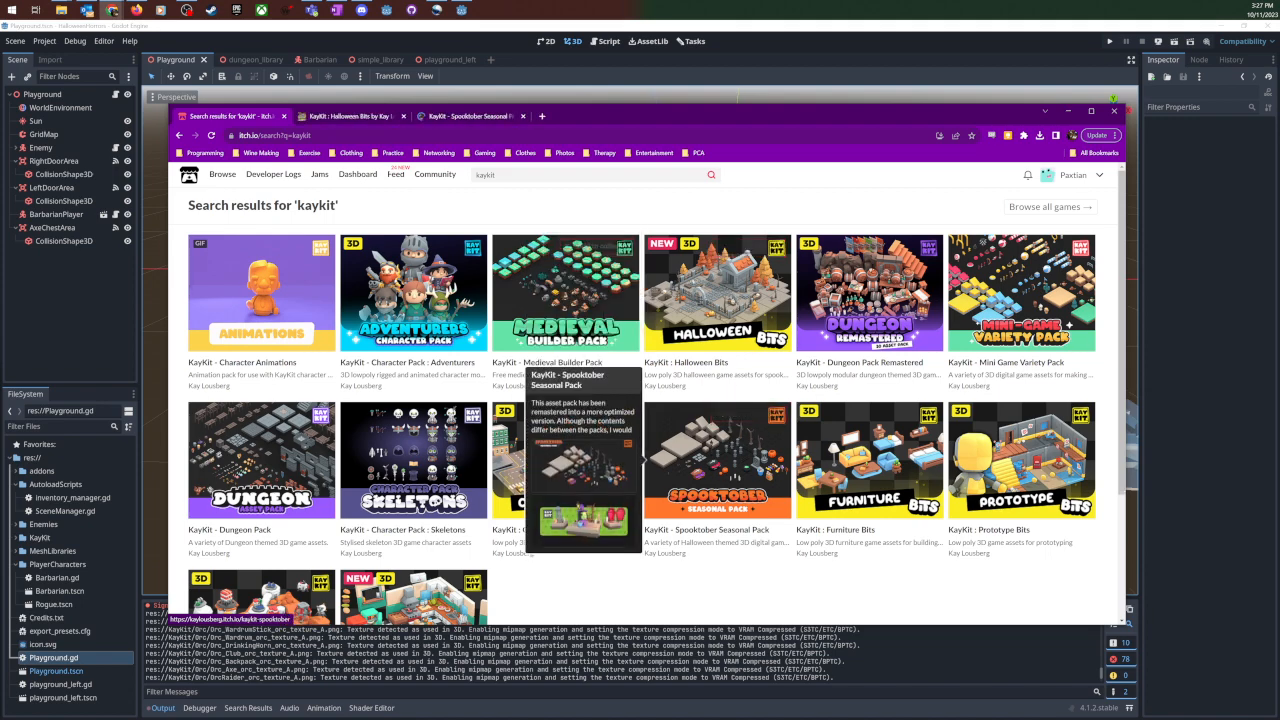
key("ctrl+Tab")
scroll(946, 416, "down", 3)
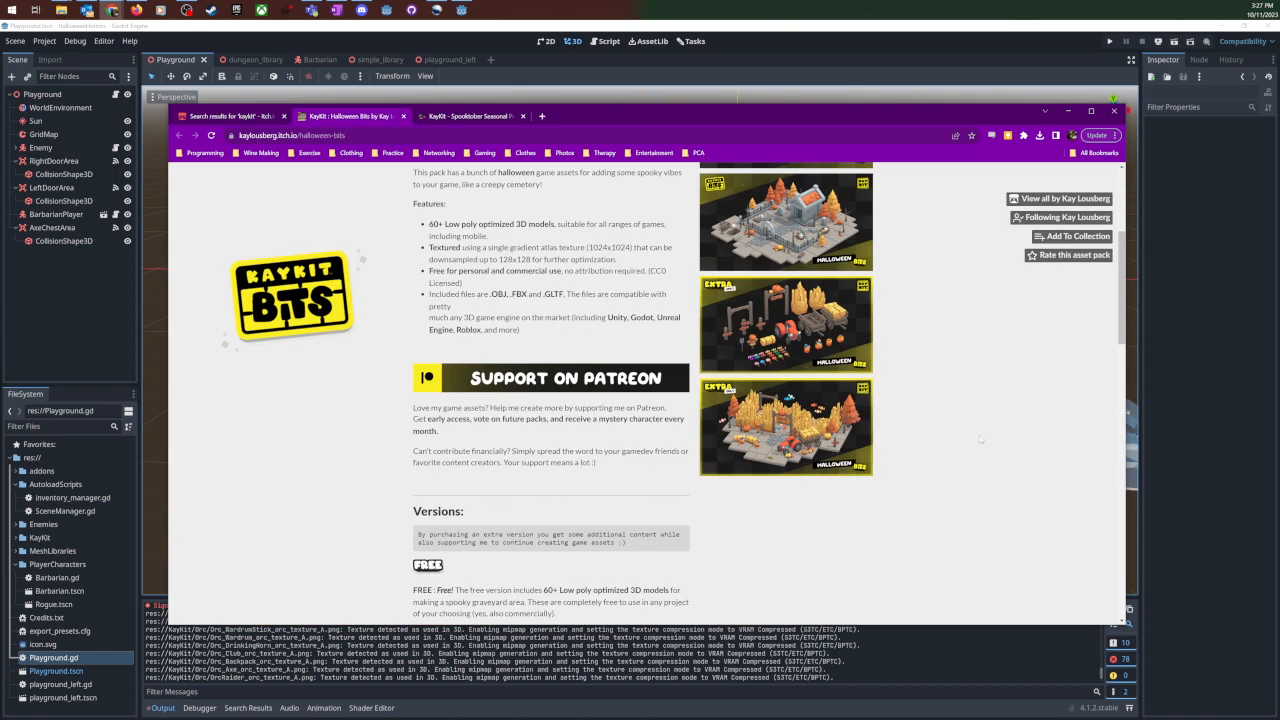
scroll(980, 438, "up", 2)
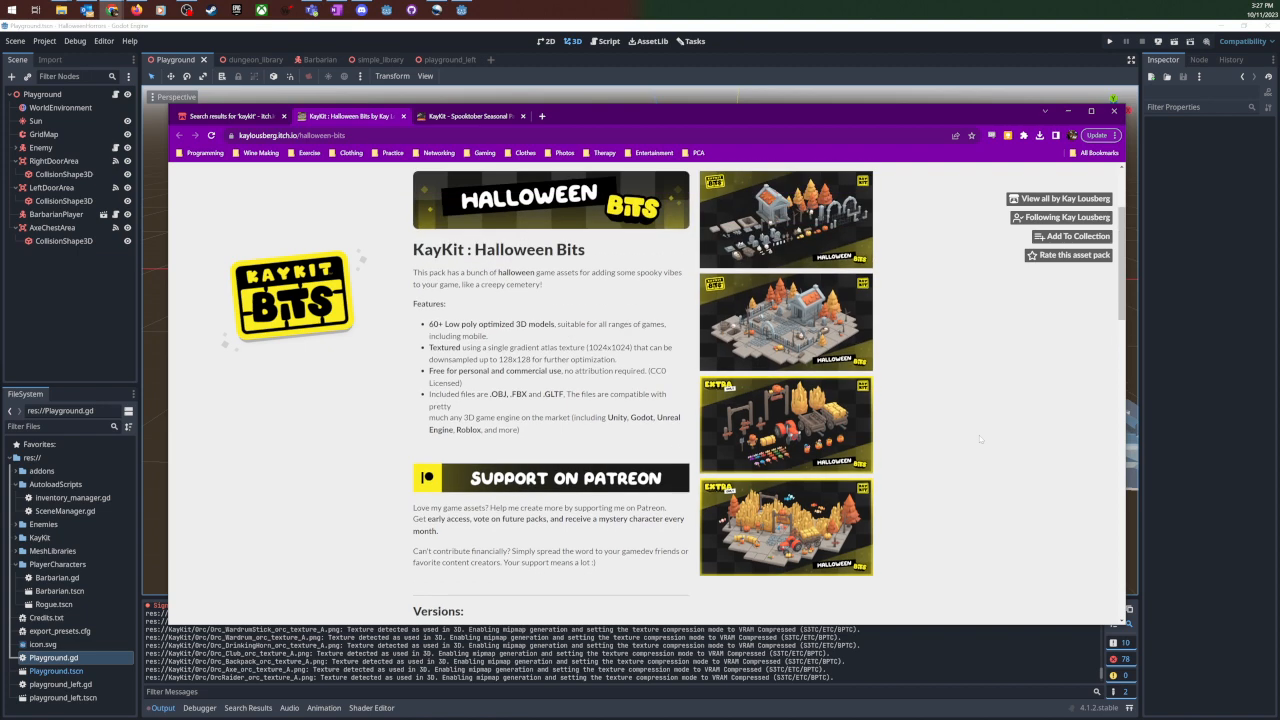
- Review the Spooktober Seasonal Pack page and enlarge its green preview image with the witch
left_click(470, 116)
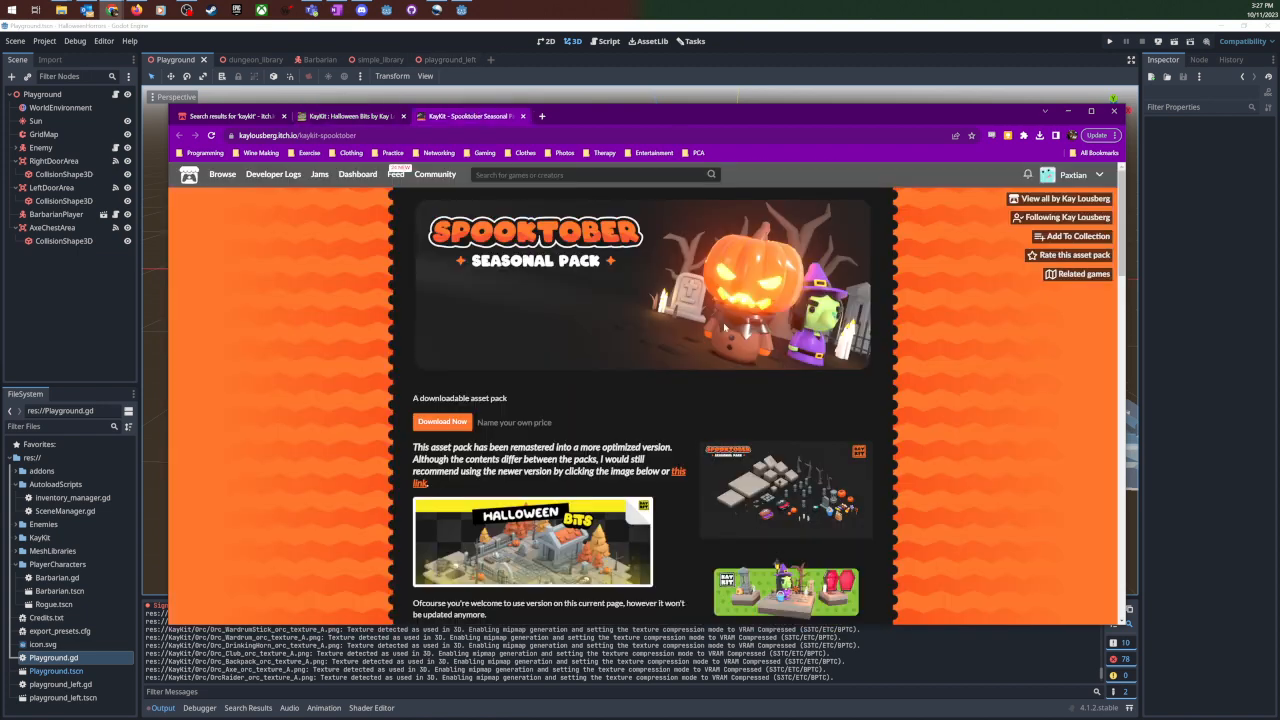
scroll(758, 395, "down", 4)
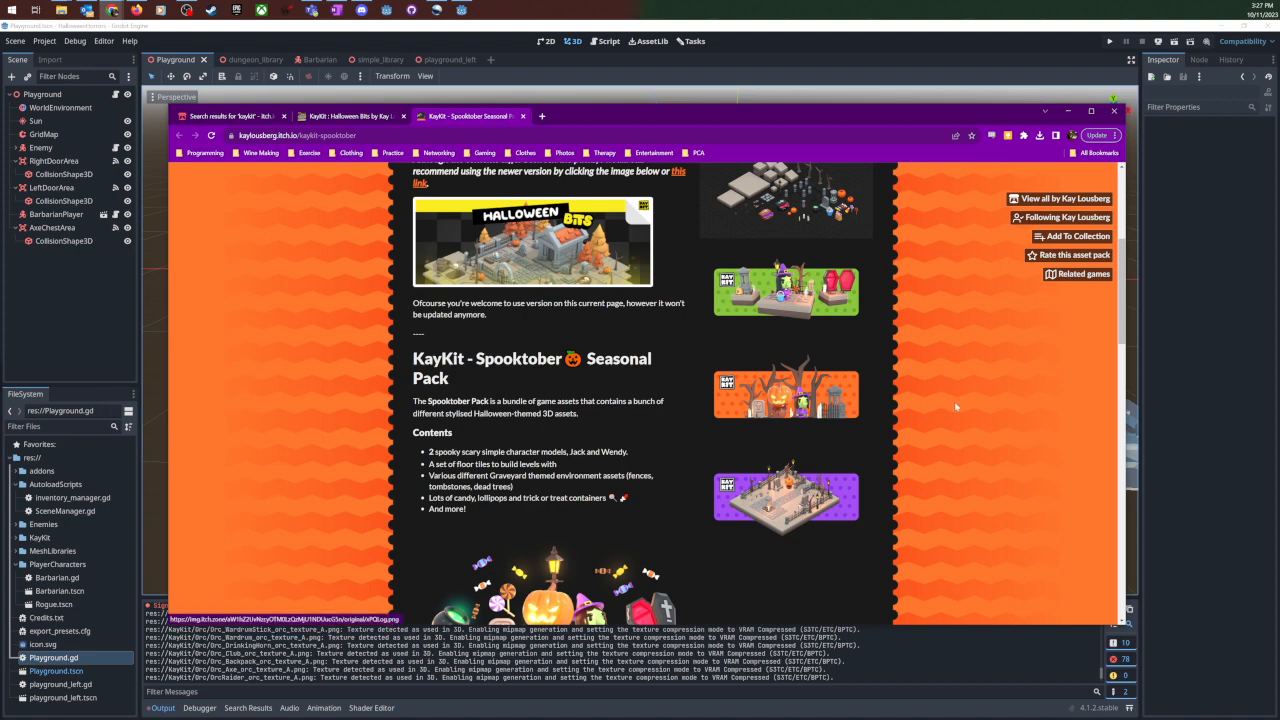
scroll(957, 403, "up", 2)
scroll(960, 408, "up", 1)
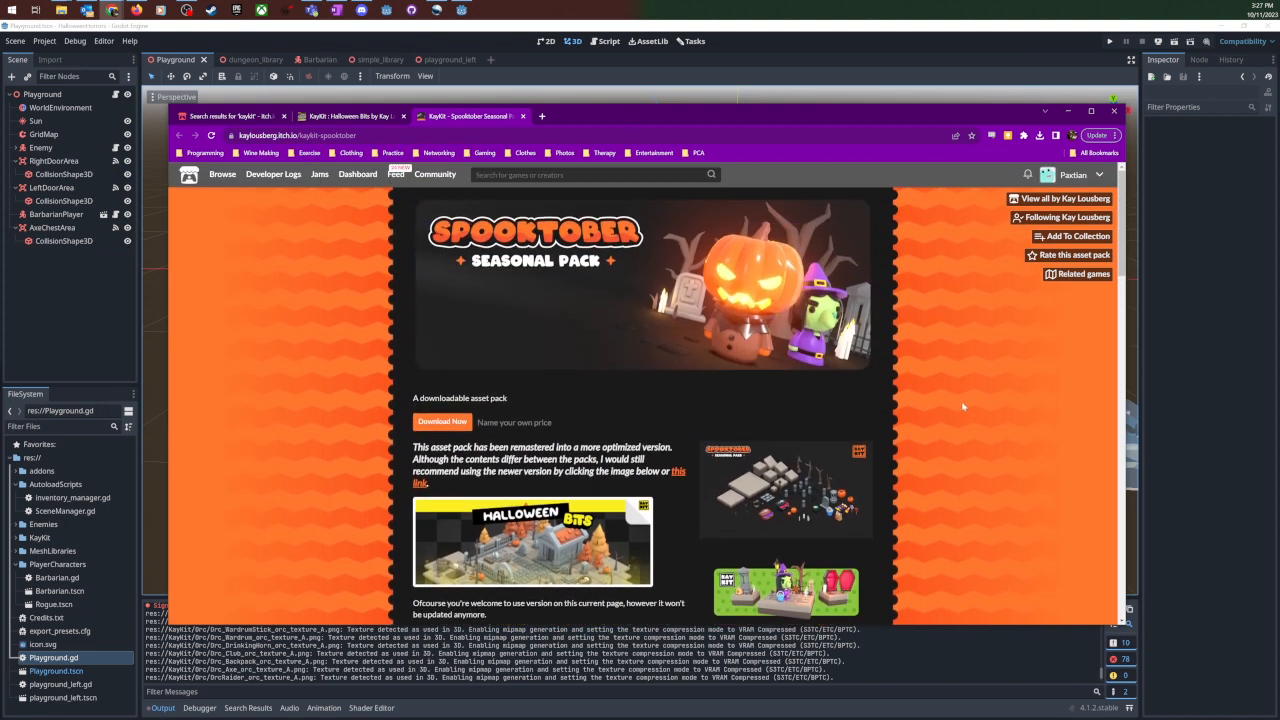
scroll(963, 406, "down", 2)
left_click(808, 483)
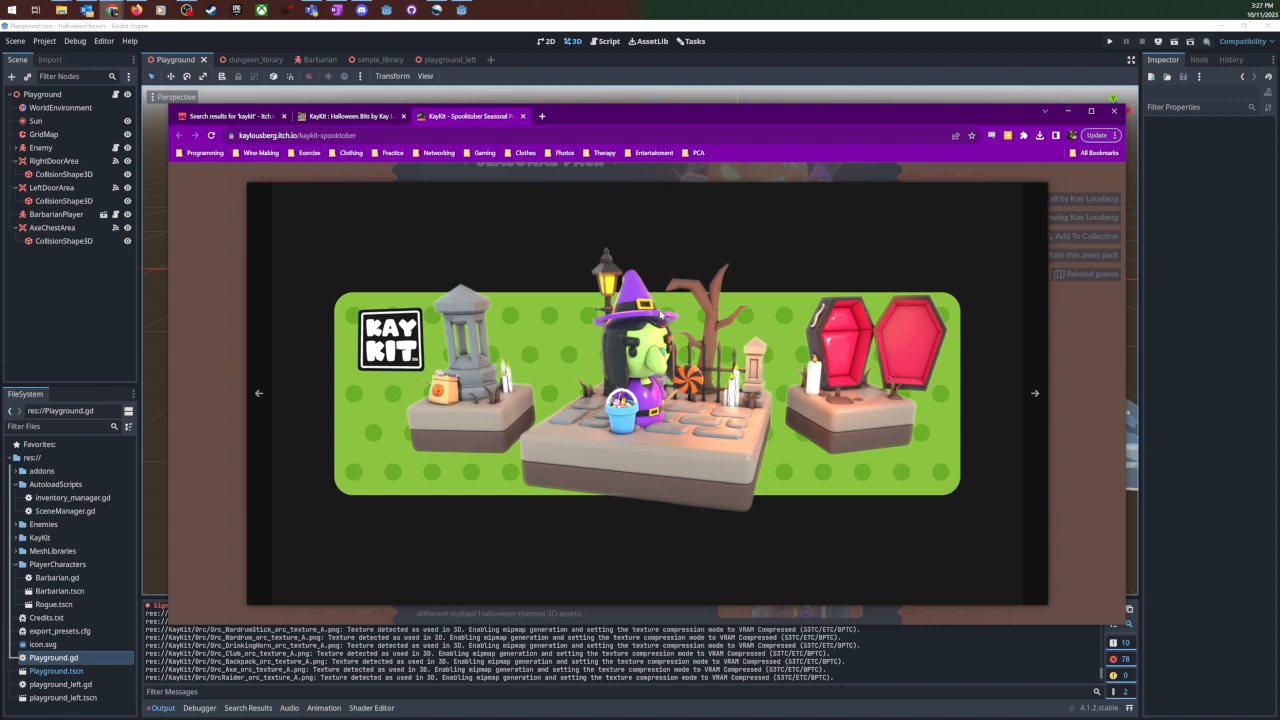
- Open the KayKit Adventurers character pack page in its own tab, enlarge its preview of characters and weapons, and close the browser window
left_click(230, 116)
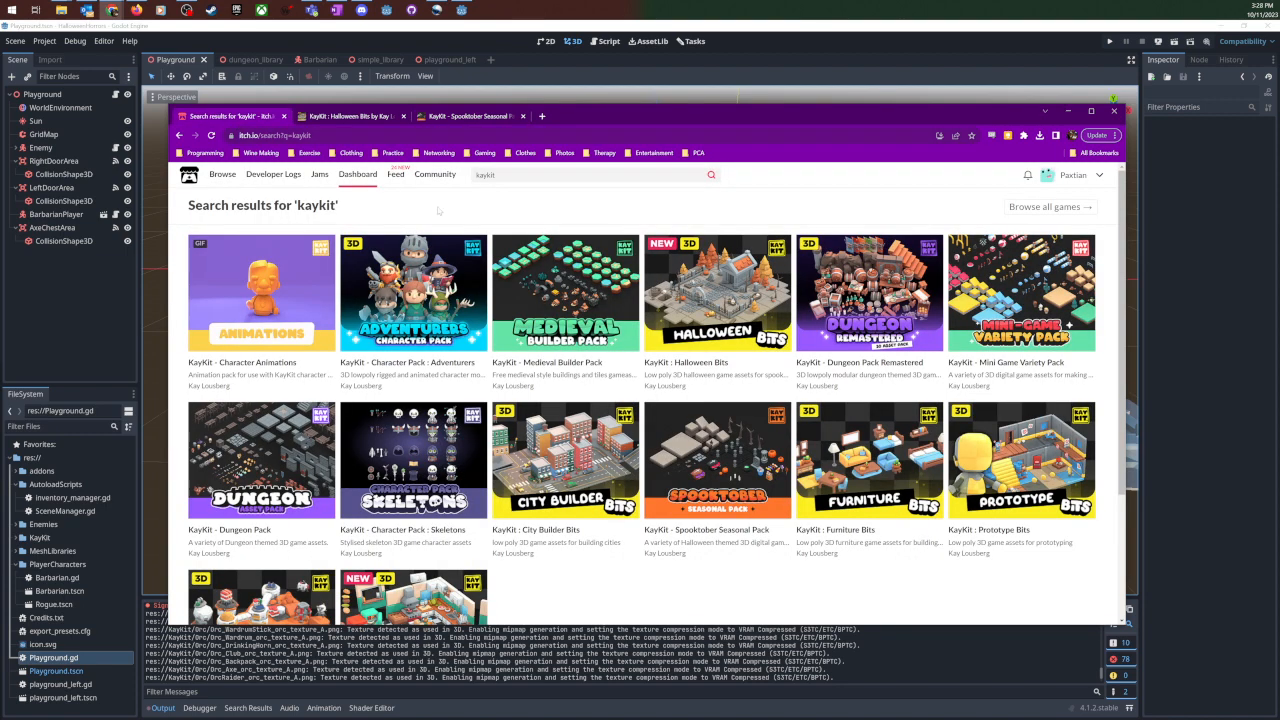
middle_click(413, 300)
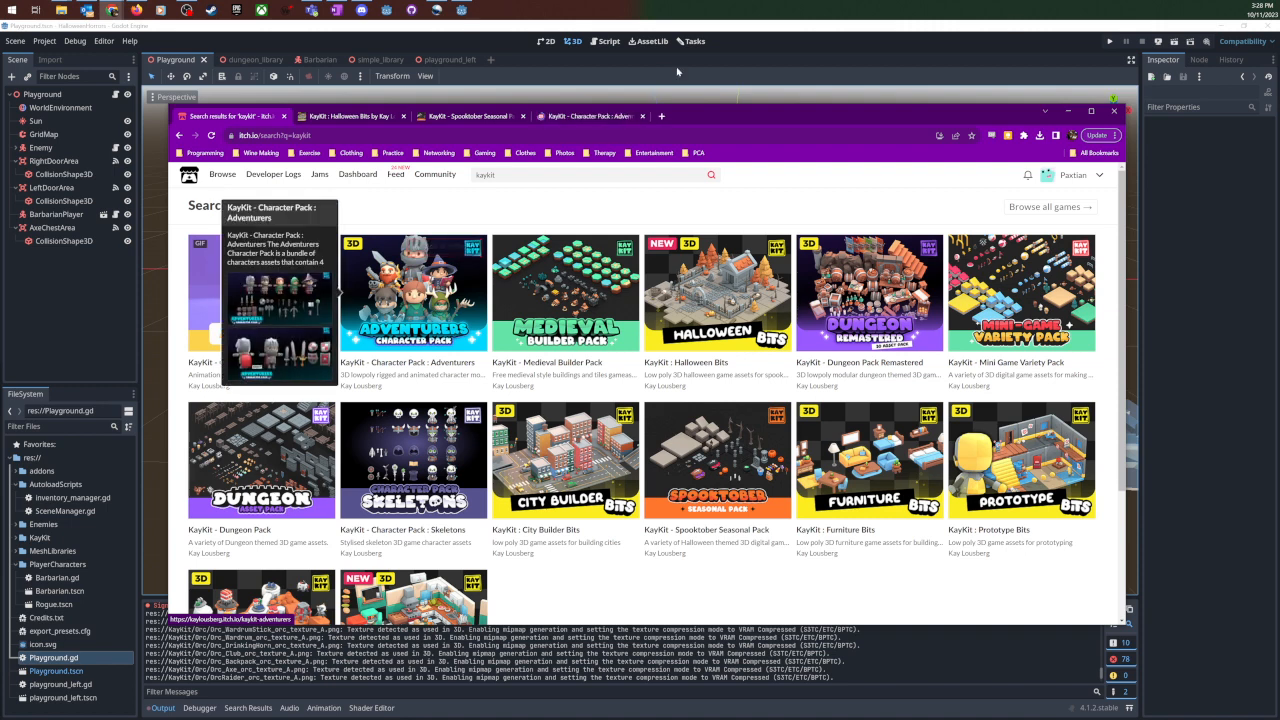
left_click(595, 116)
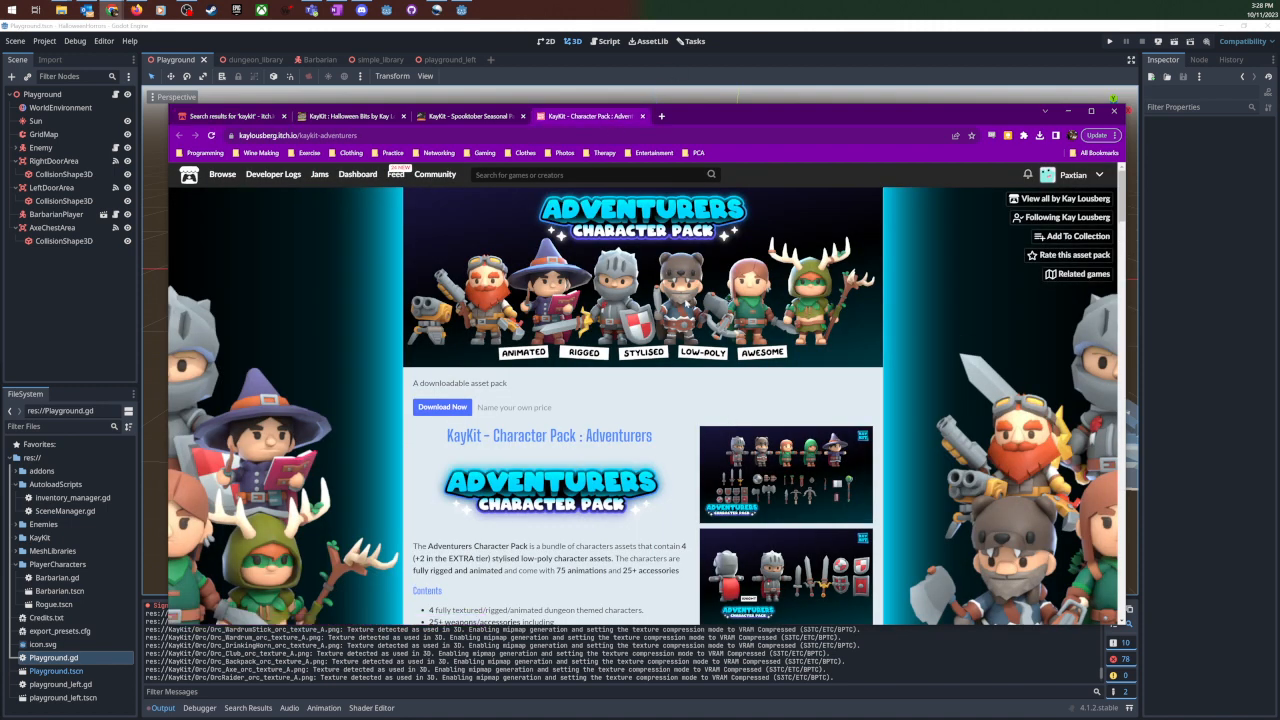
left_click(808, 478)
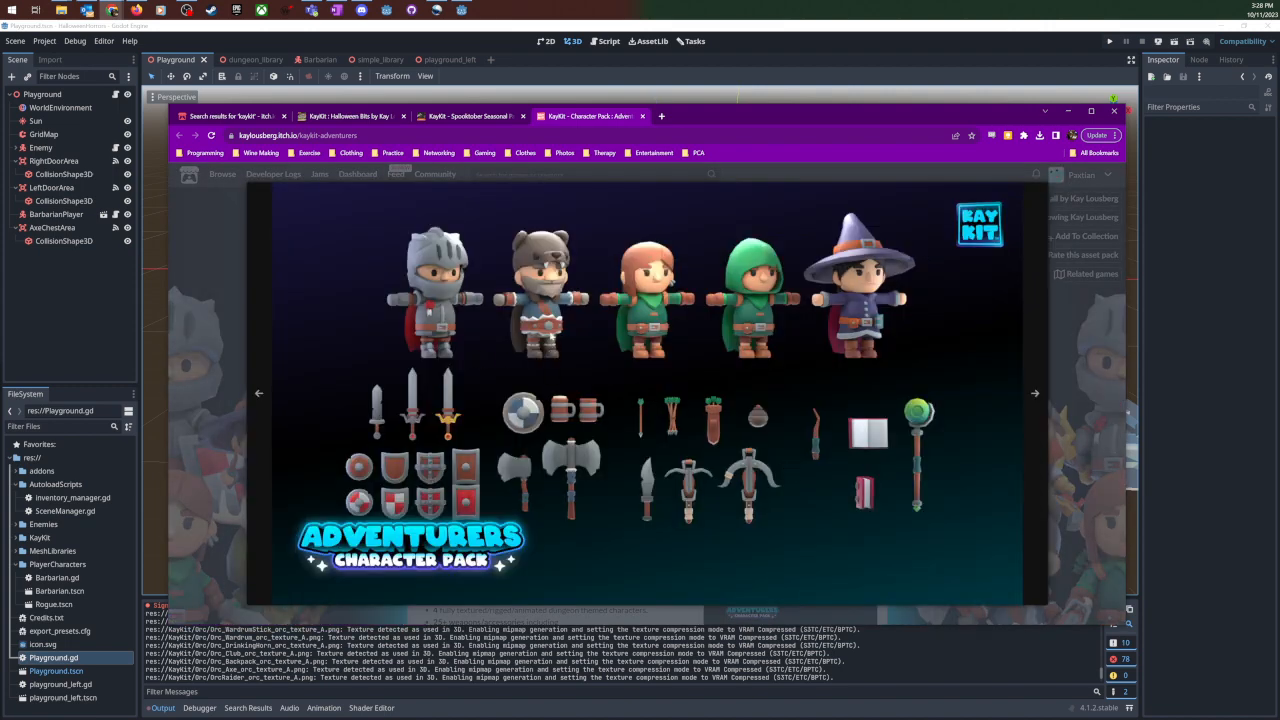
left_click(1114, 111)
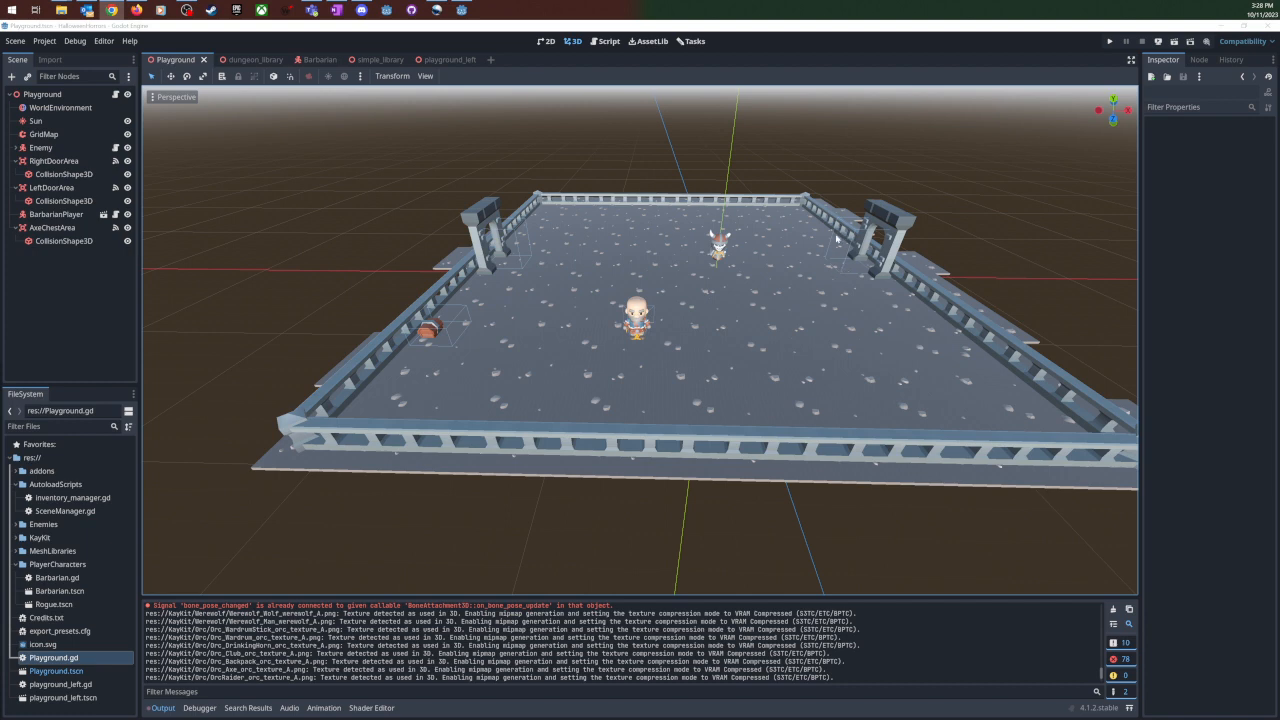
- Examine the Playground level's layout in the Godot 3D view and highlight Playground.tscn among the project files
scroll(849, 248, "up", 2)
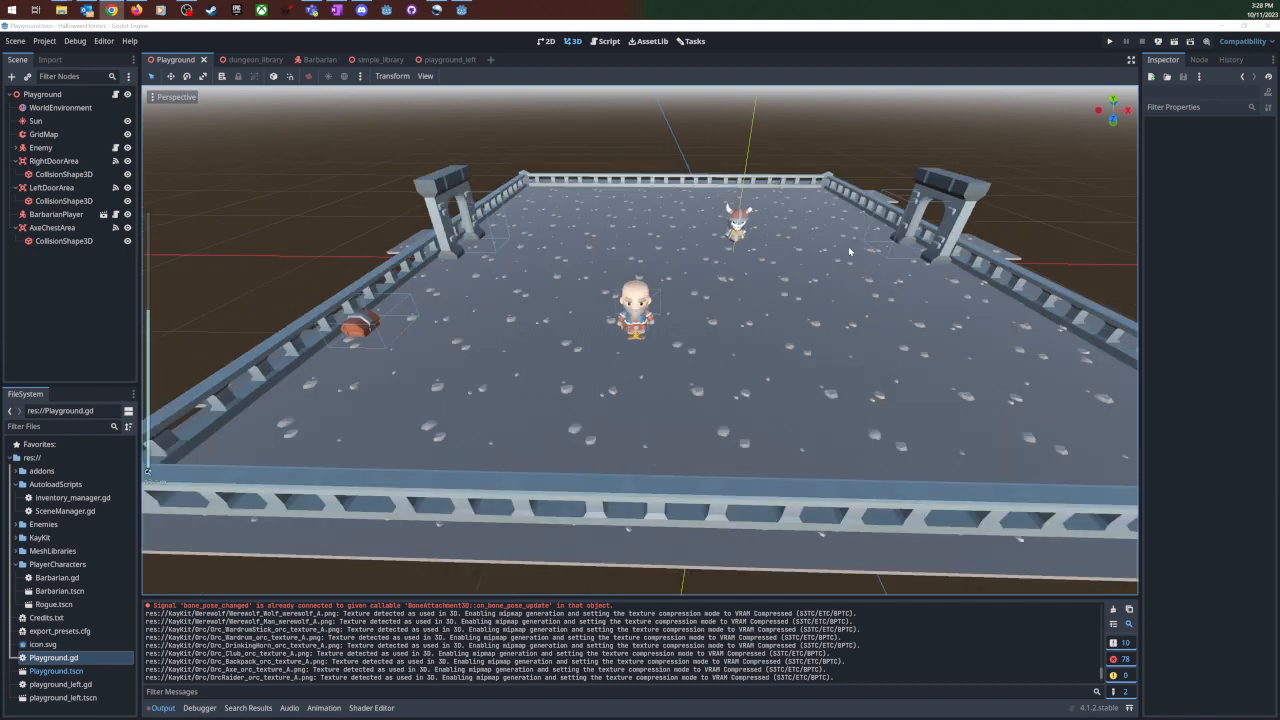
middle_click_drag(855, 250, 858, 255)
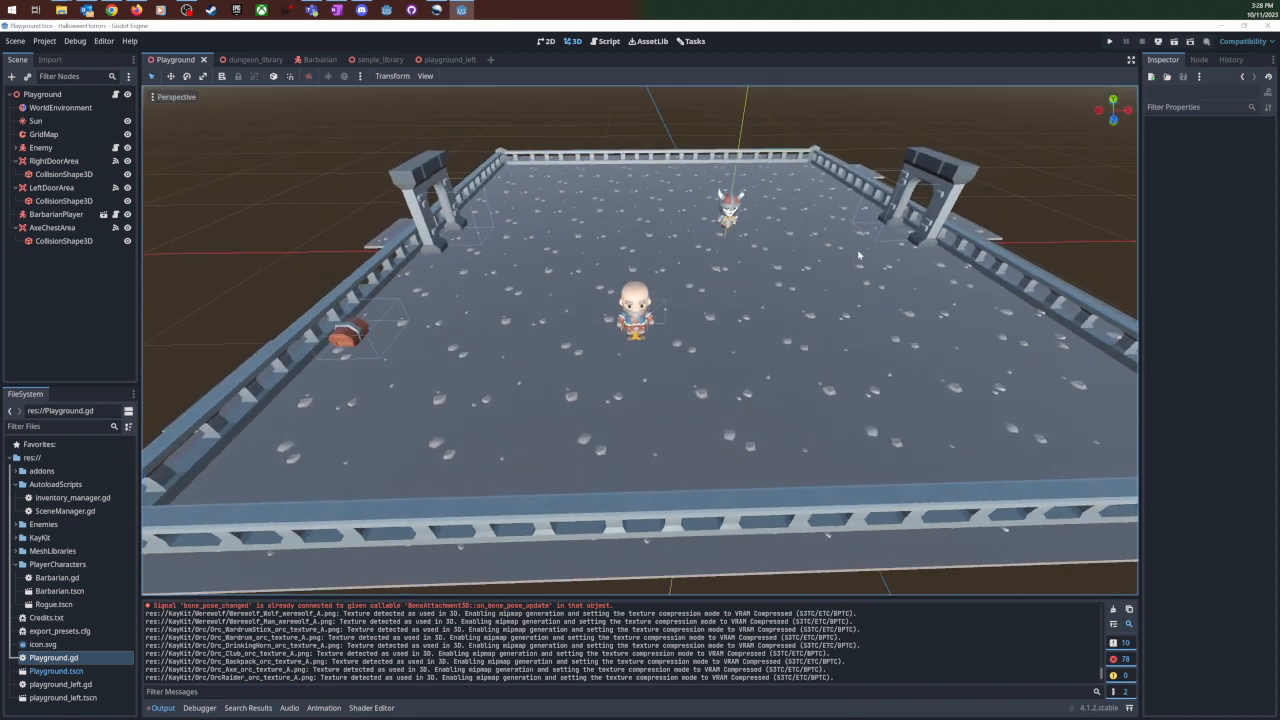
scroll(858, 255, "down", 3)
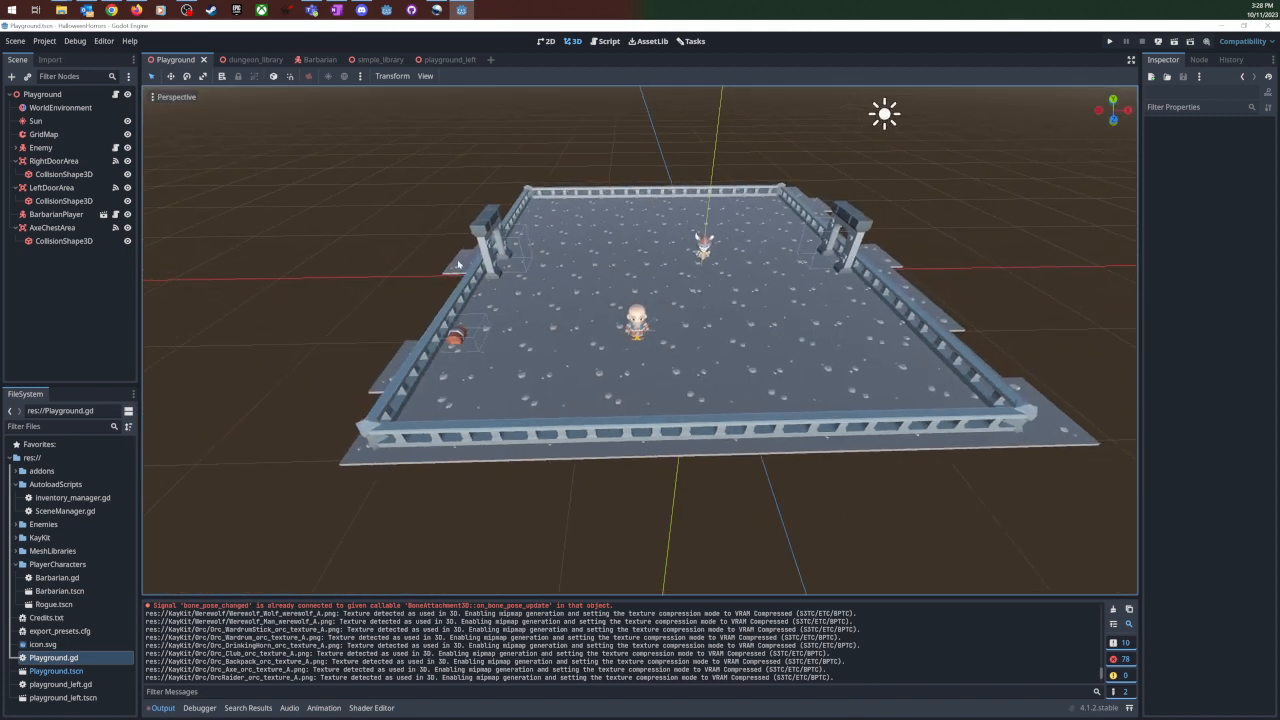
left_click(88, 673)
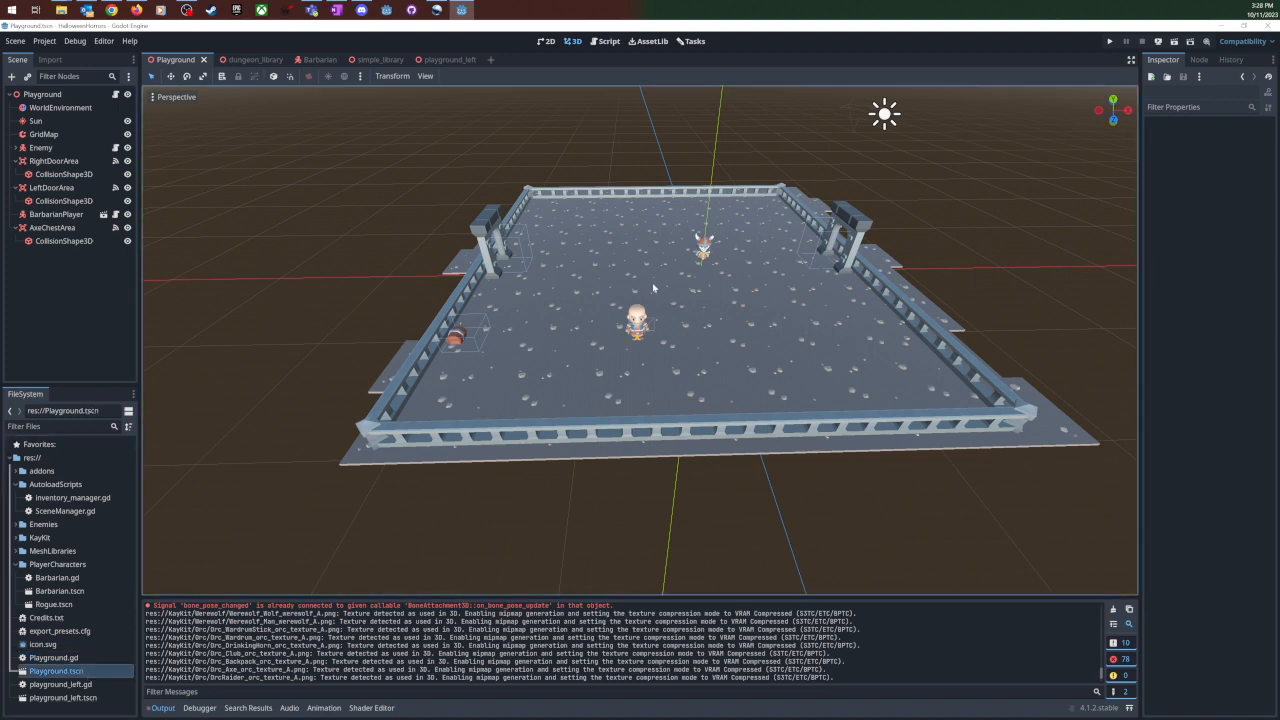
scroll(653, 288, "up", 3)
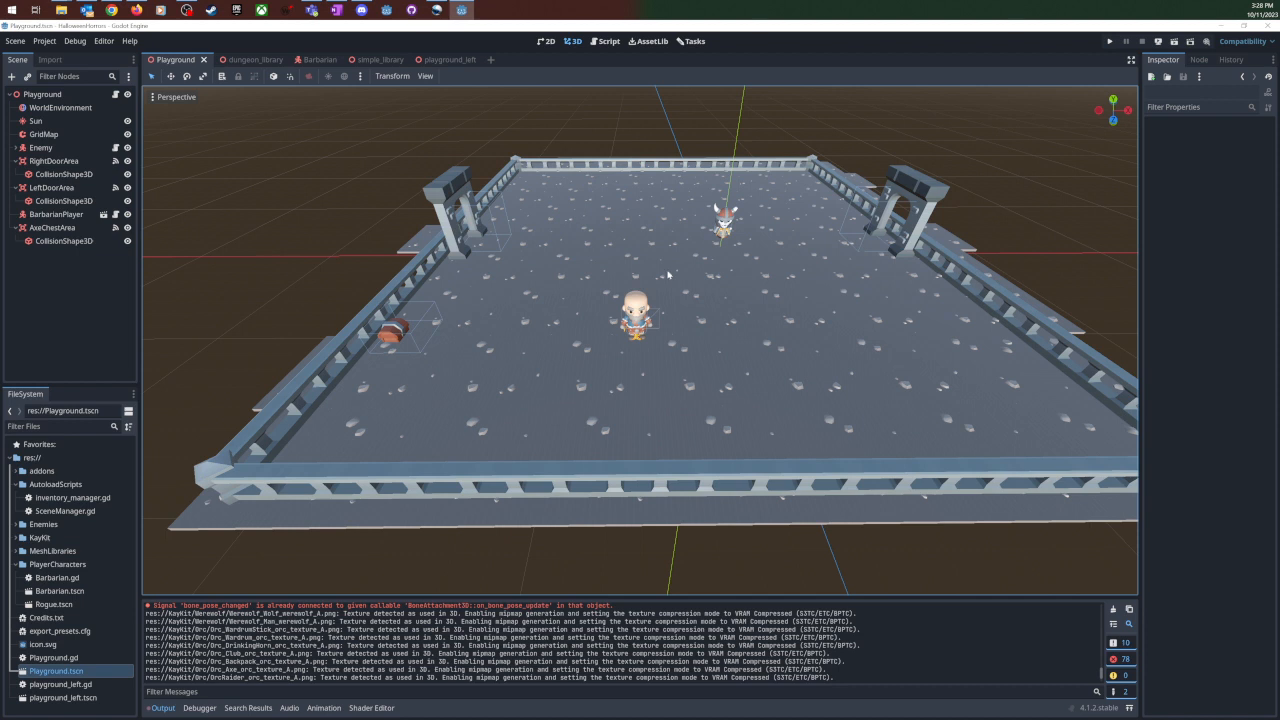
- Open the simple_library scene and examine its floor, barrier, doorway and trunk meshes
left_click(366, 65)
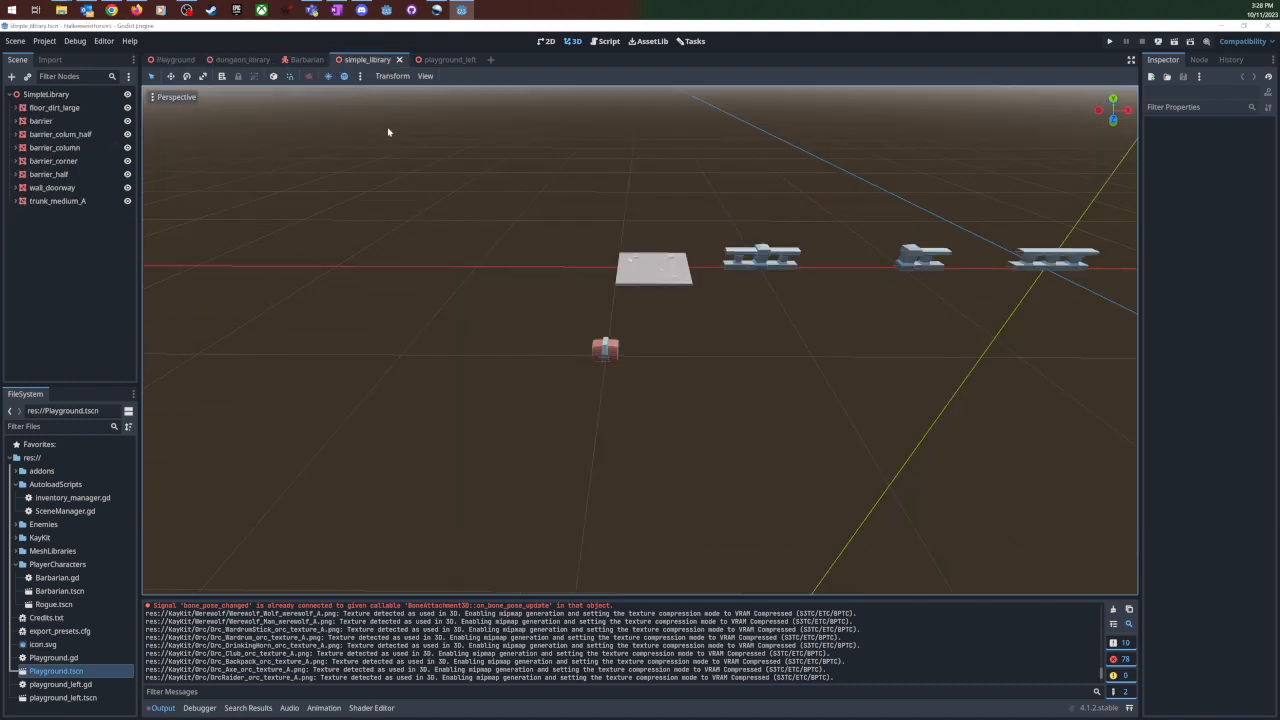
scroll(366, 208, "down", 8)
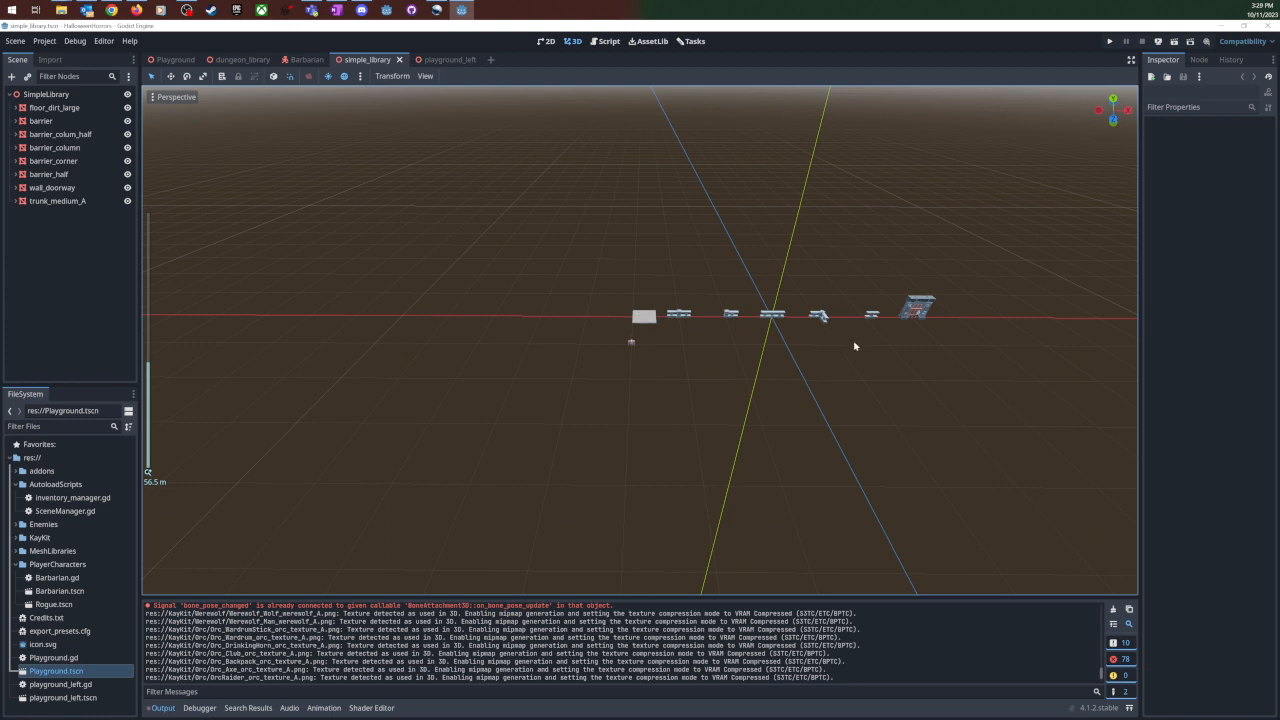
scroll(771, 343, "up", 8)
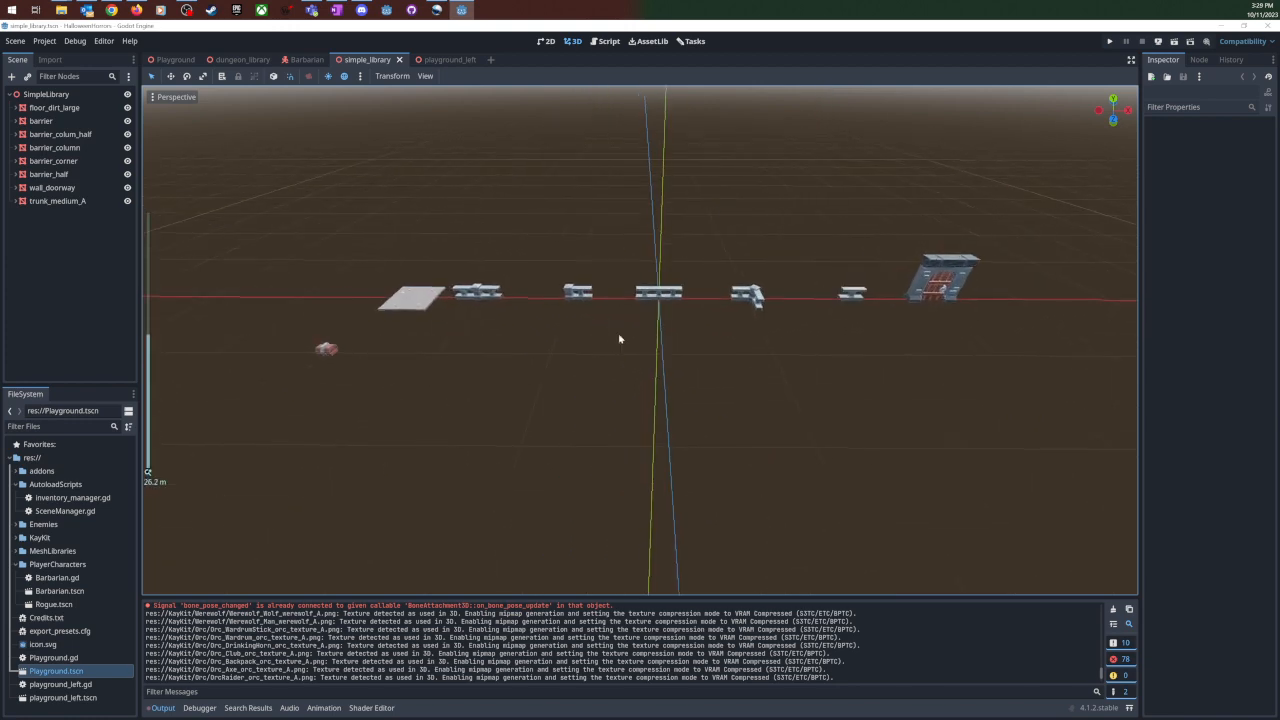
scroll(619, 339, "up", 3)
scroll(501, 338, "up", 2)
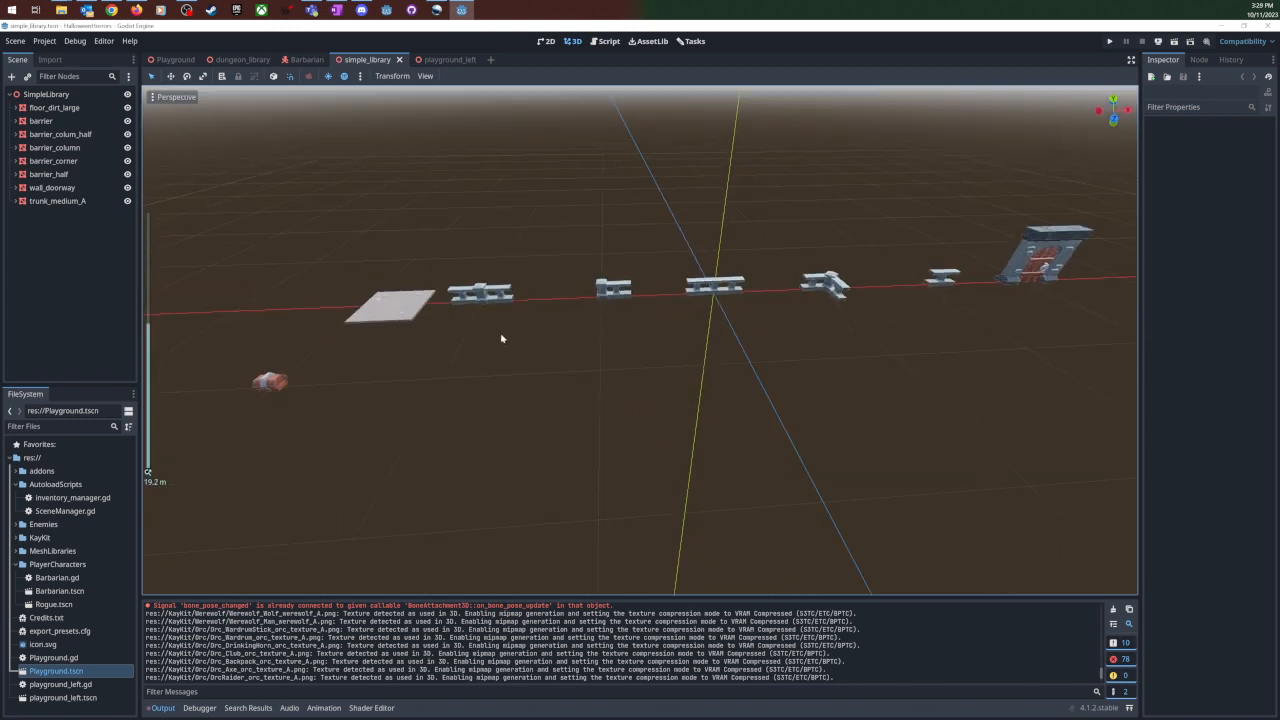
middle_click_drag(503, 338, 515, 334)
scroll(515, 334, "down", 6)
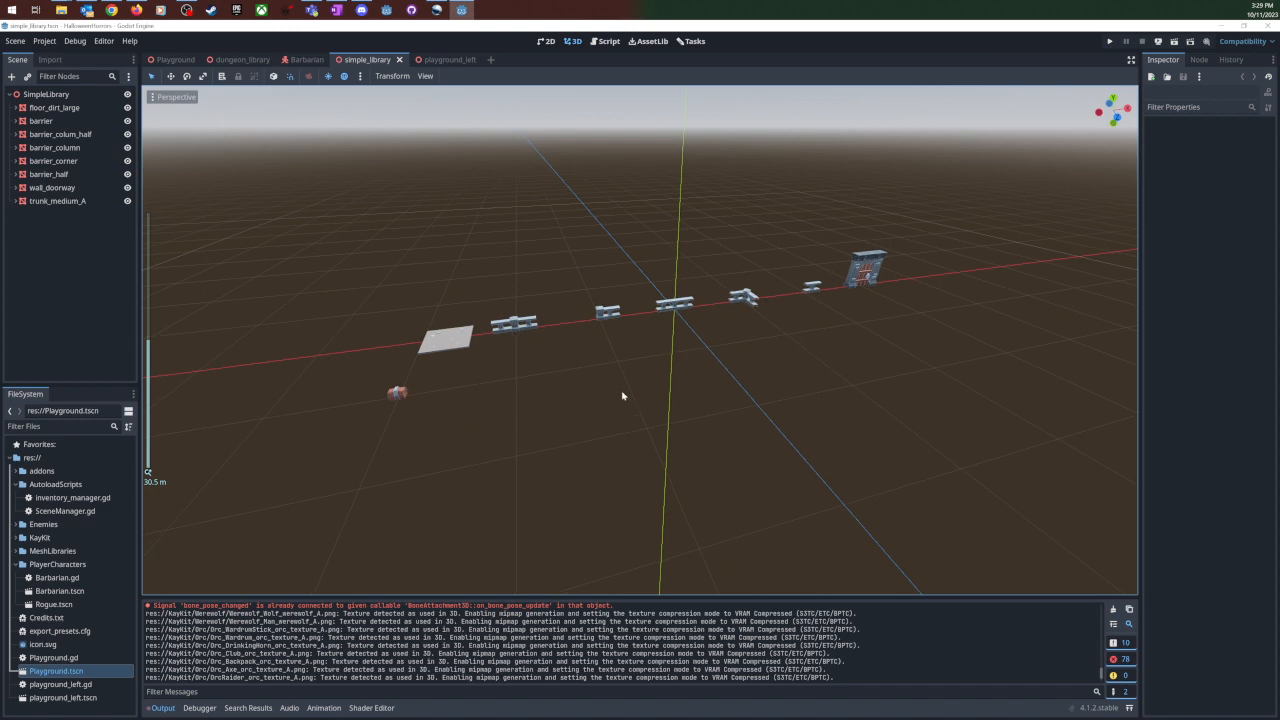
- Open the dungeon_library scene and examine the full layout of dungeon pack models from several angles
left_click(238, 60)
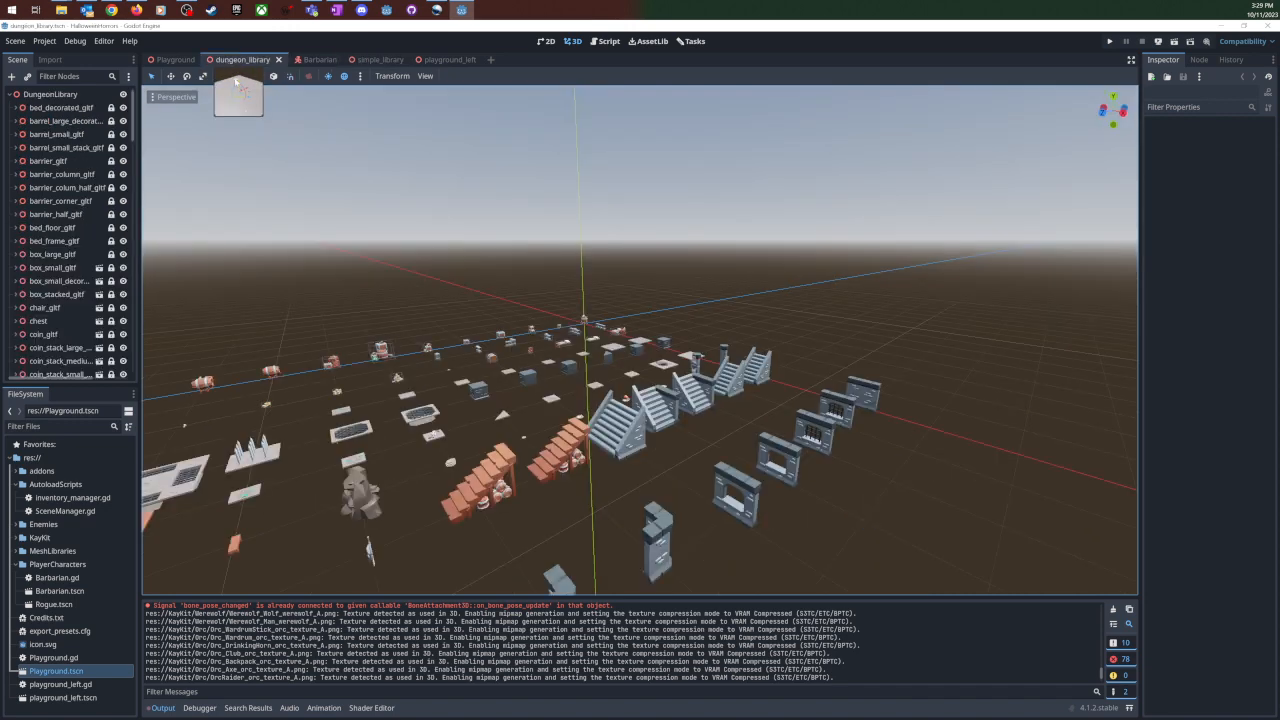
scroll(594, 443, "down", 7)
middle_click_drag(594, 443, 632, 448)
scroll(632, 448, "down", 6)
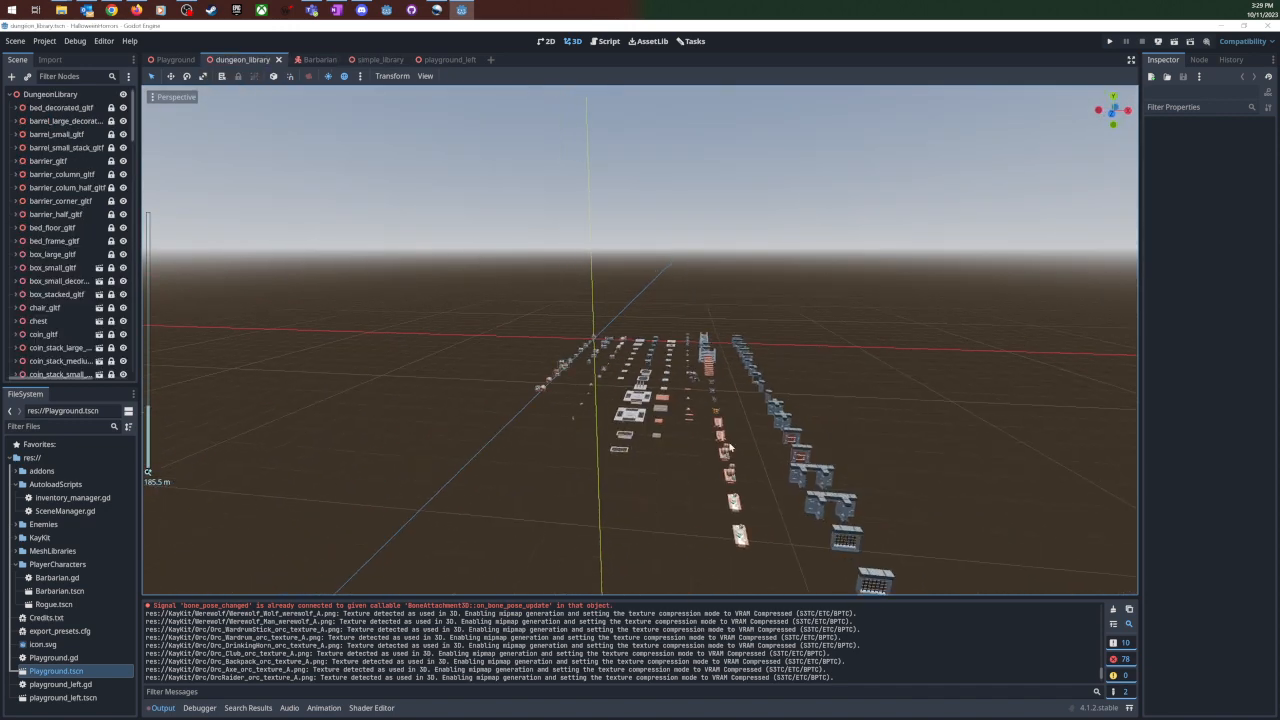
middle_click_drag(728, 448, 716, 474)
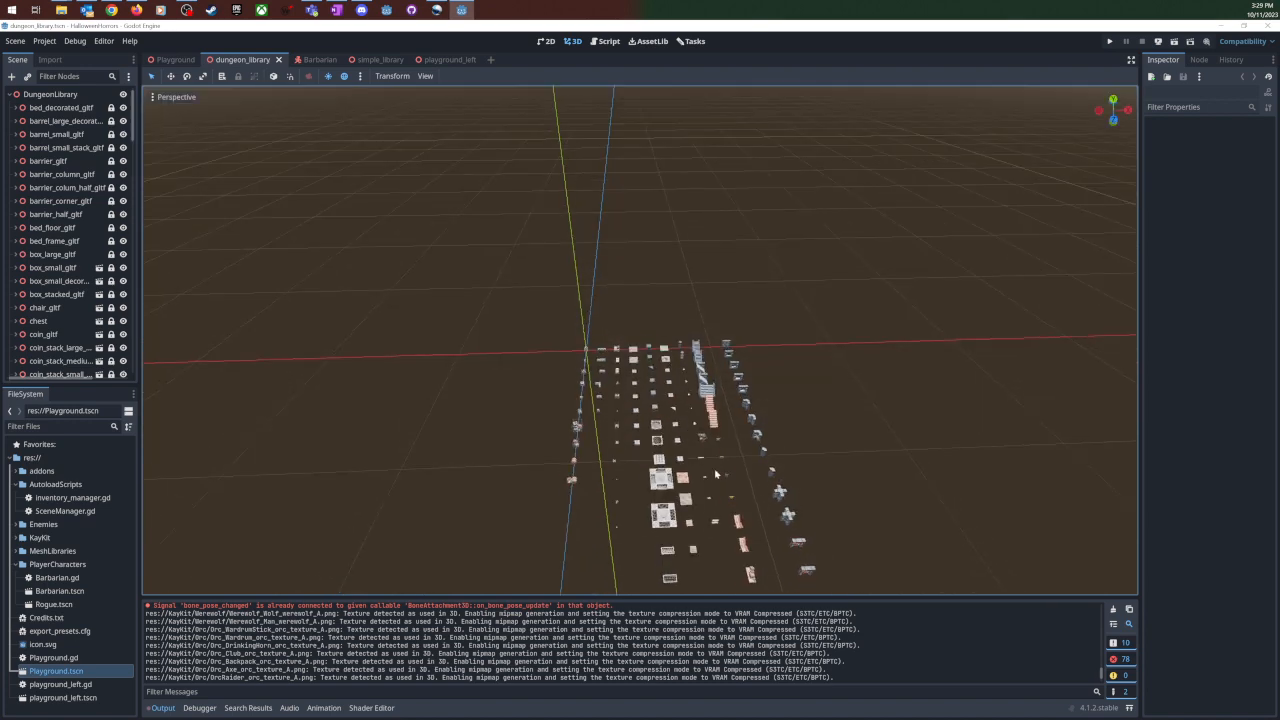
scroll(712, 468, "up", 6)
scroll(701, 457, "up", 2)
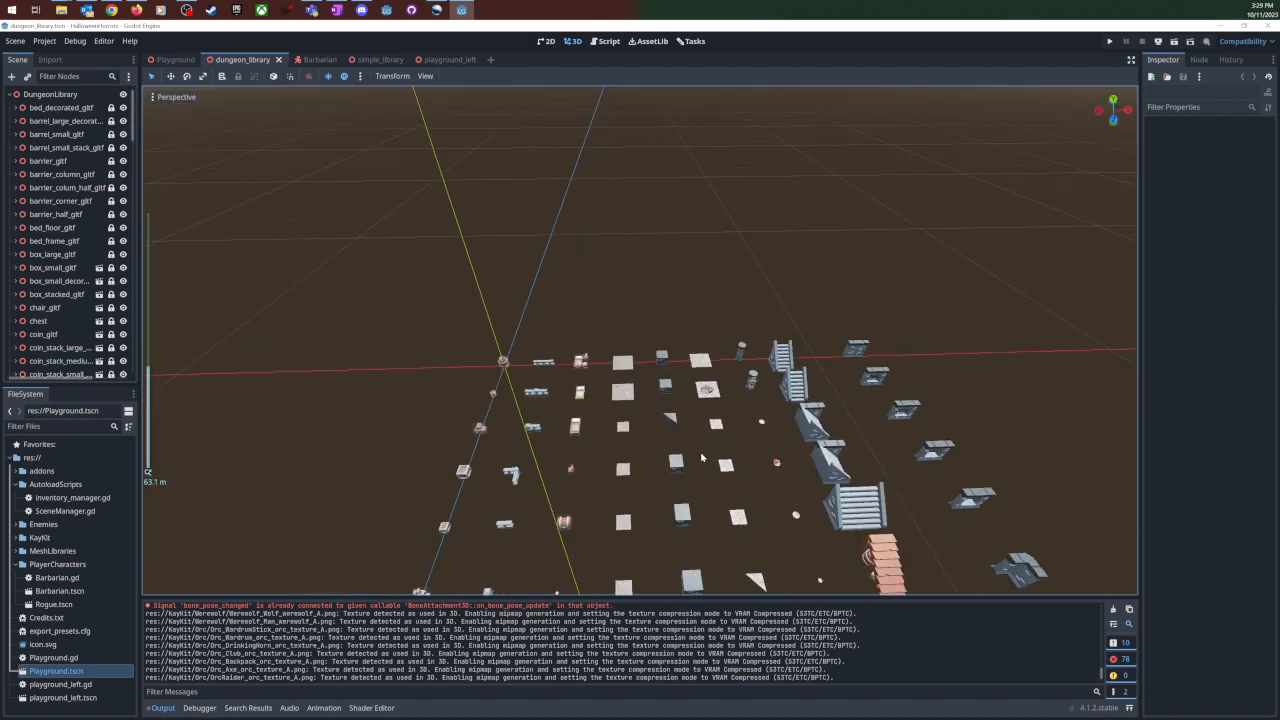
scroll(701, 457, "down", 4)
middle_click_drag(701, 457, 676, 414)
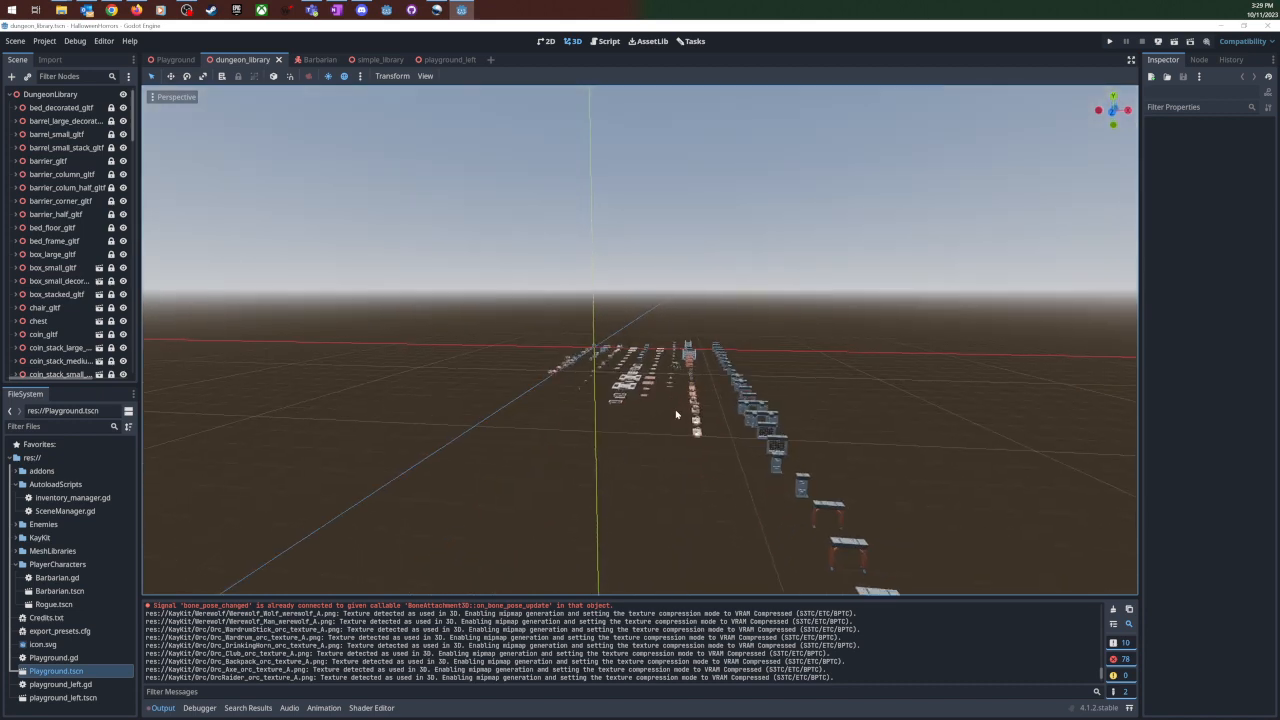
- Close the dungeon_library scene and select the GridMap node in the Playground scene to show its mesh palette
left_click(278, 59)
left_click(297, 59)
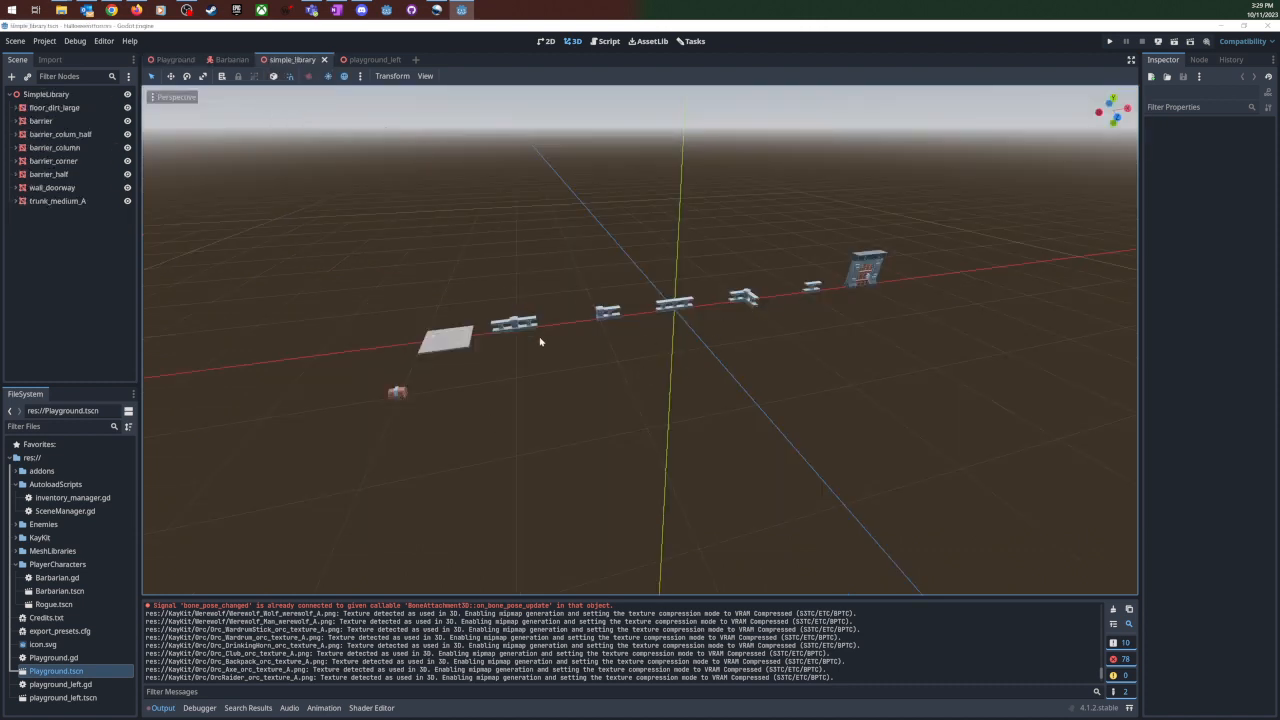
left_click(176, 60)
left_click(57, 136)
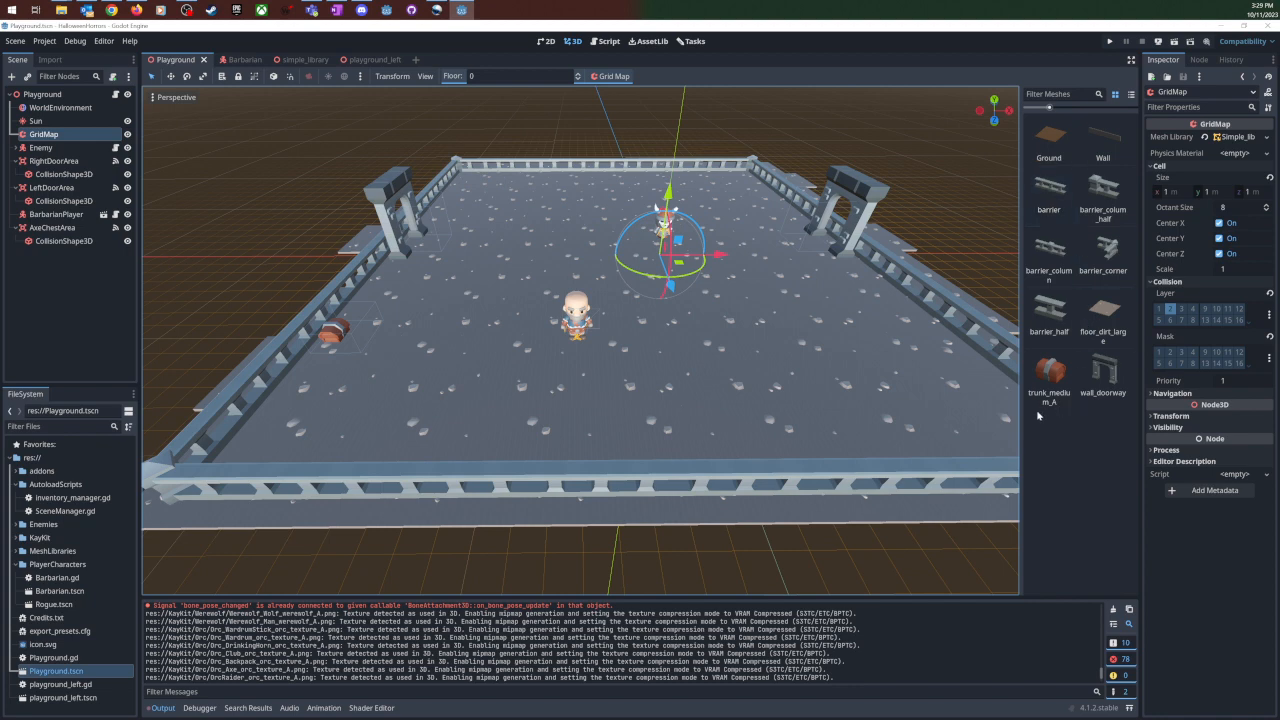
scroll(471, 353, "down", 2)
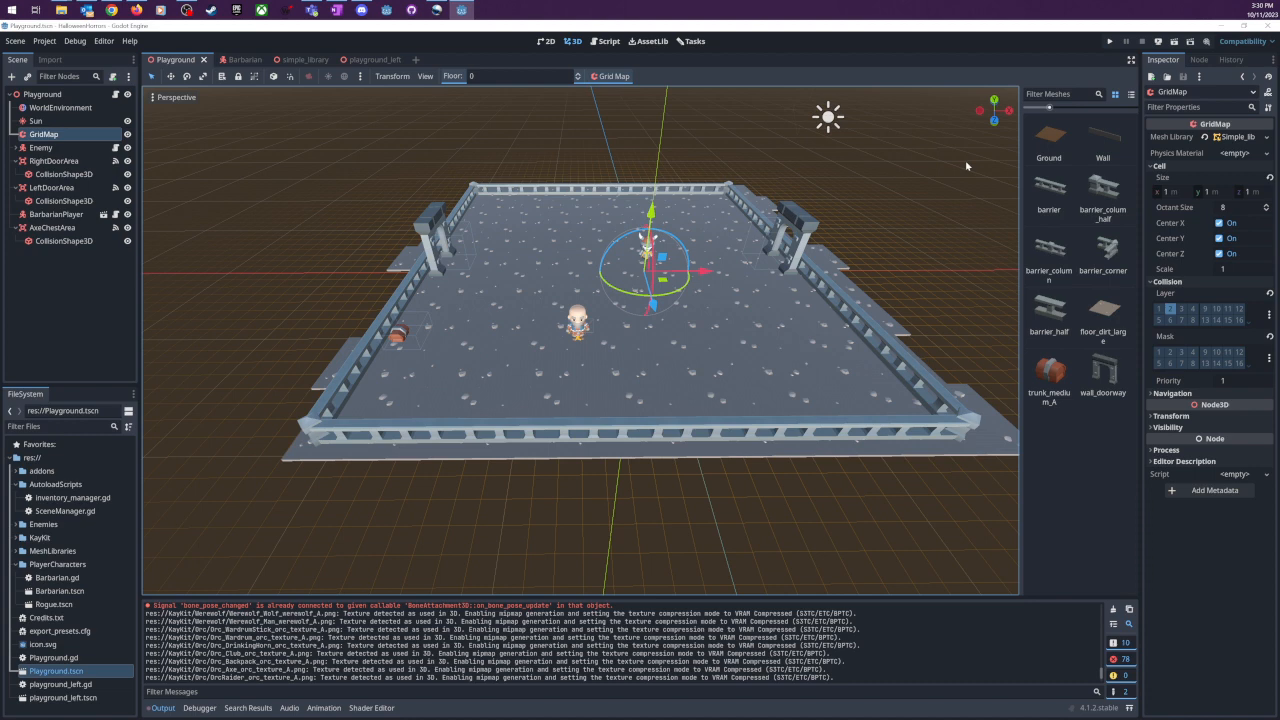
scroll(850, 258, "up", 5)
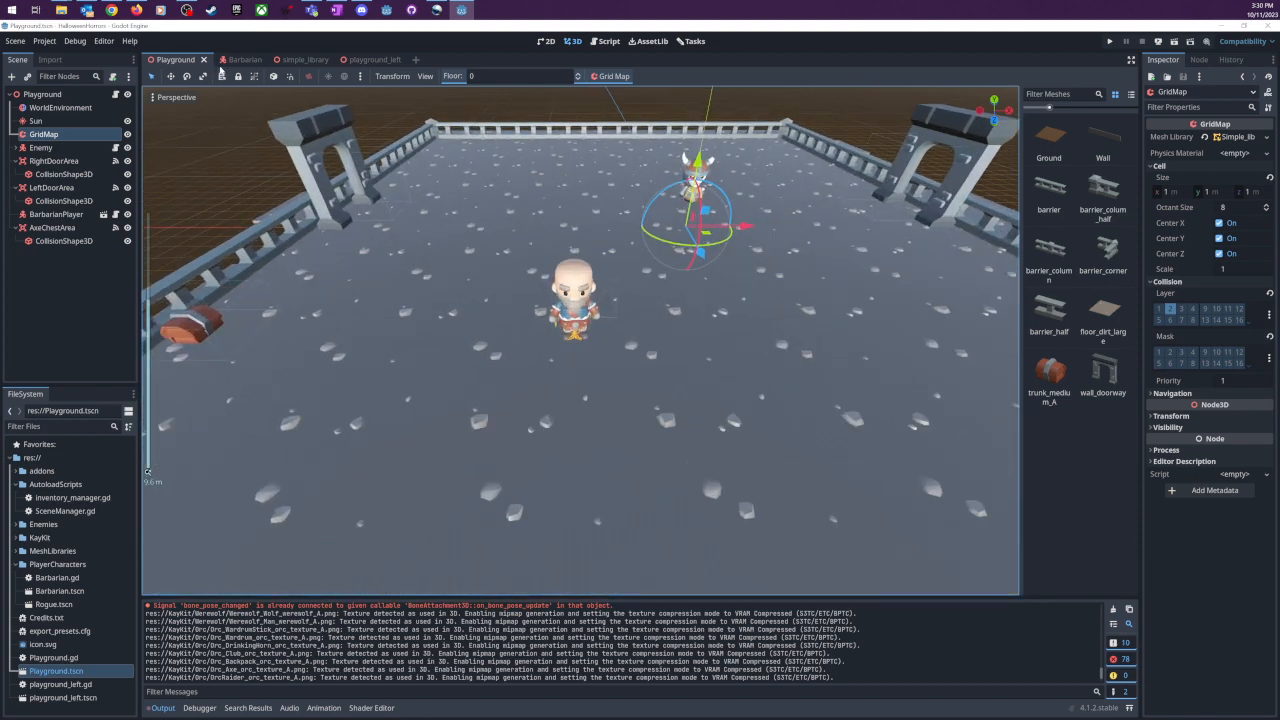
- Switch to the Barbarian scene and turn off its camera preview
left_click(238, 60)
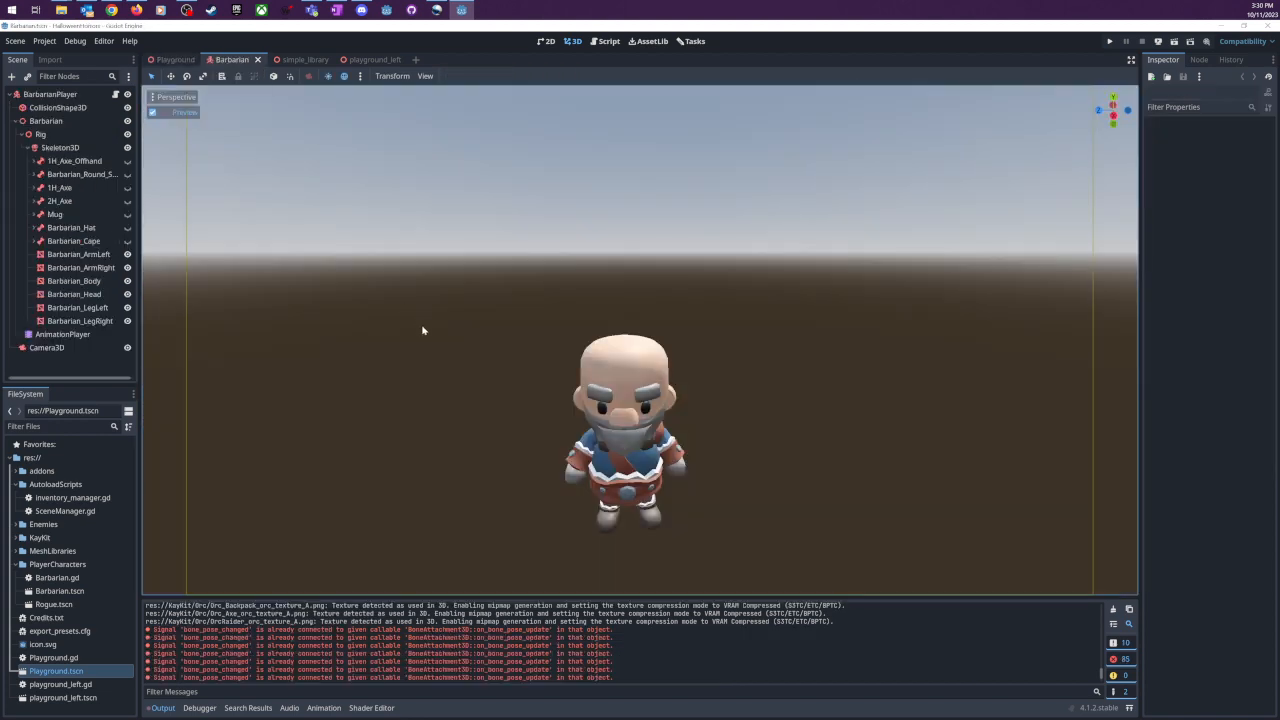
left_click(169, 114)
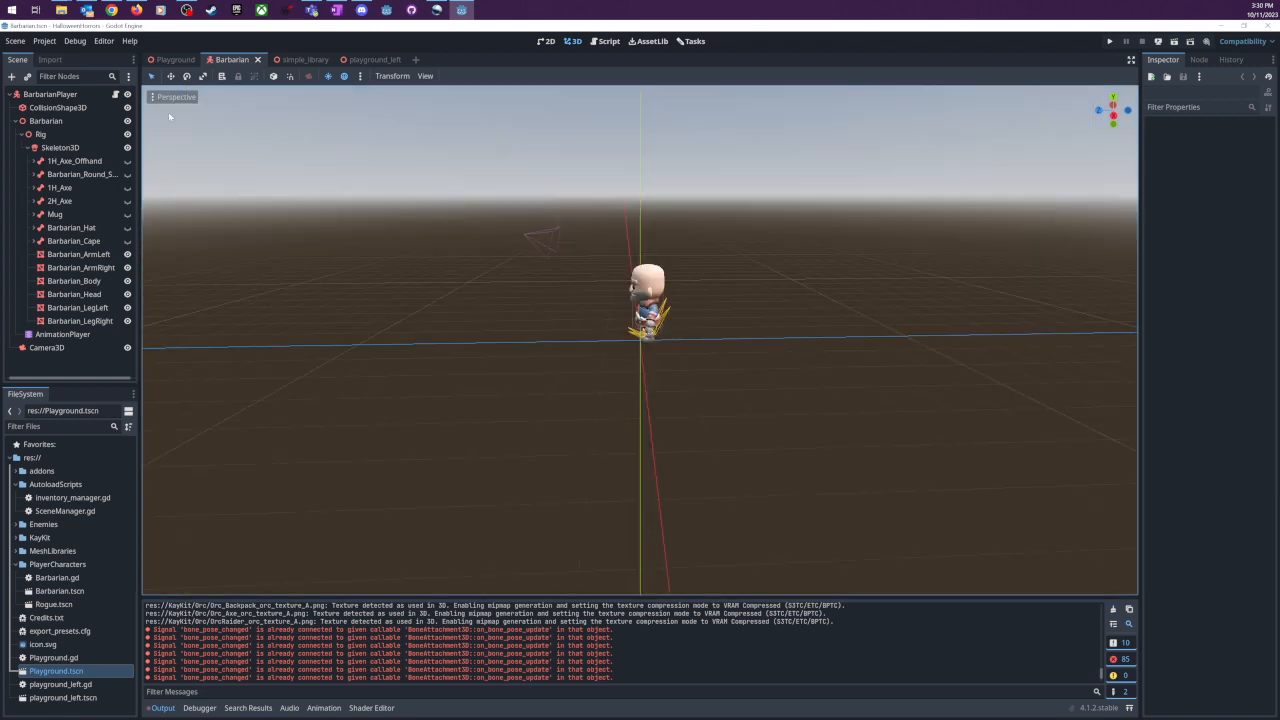
- Examine the Barbarian character model up close from the front and the side
scroll(688, 307, "up", 7)
middle_click_drag(688, 307, 786, 346)
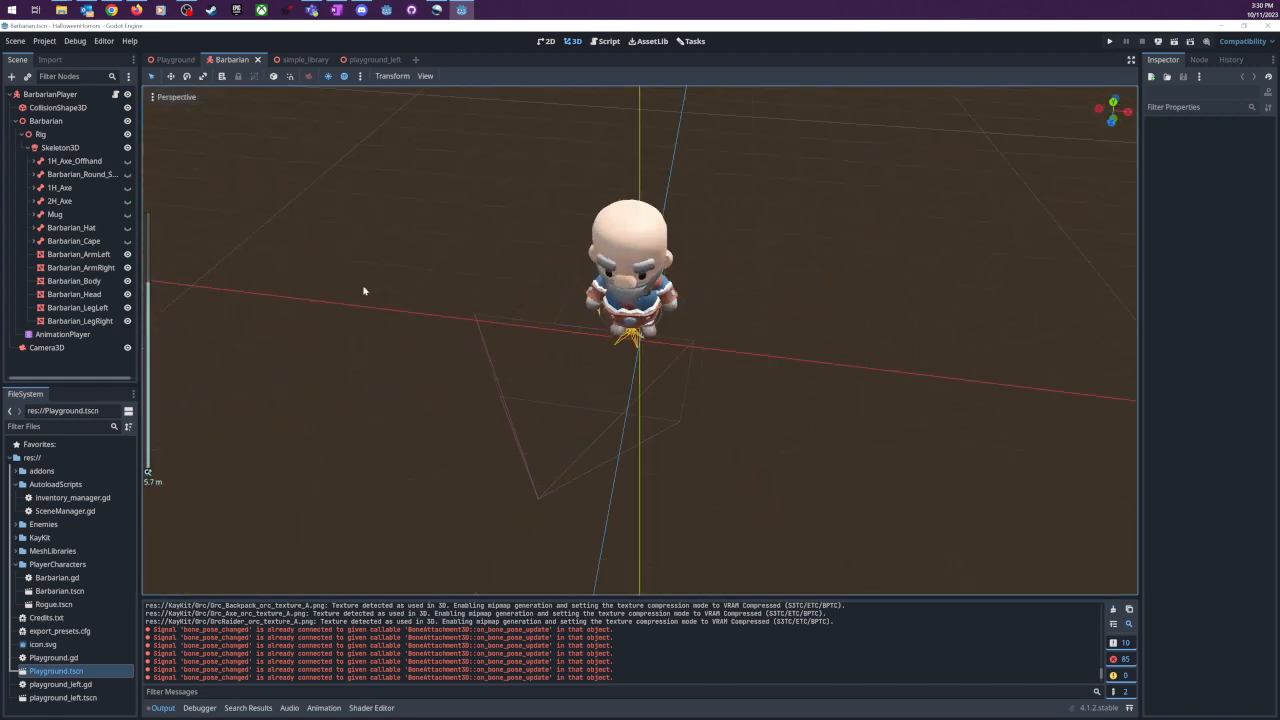
scroll(363, 289, "up", 3)
middle_click_drag(363, 289, 586, 265)
scroll(737, 271, "down", 3)
middle_click_drag(737, 271, 774, 226)
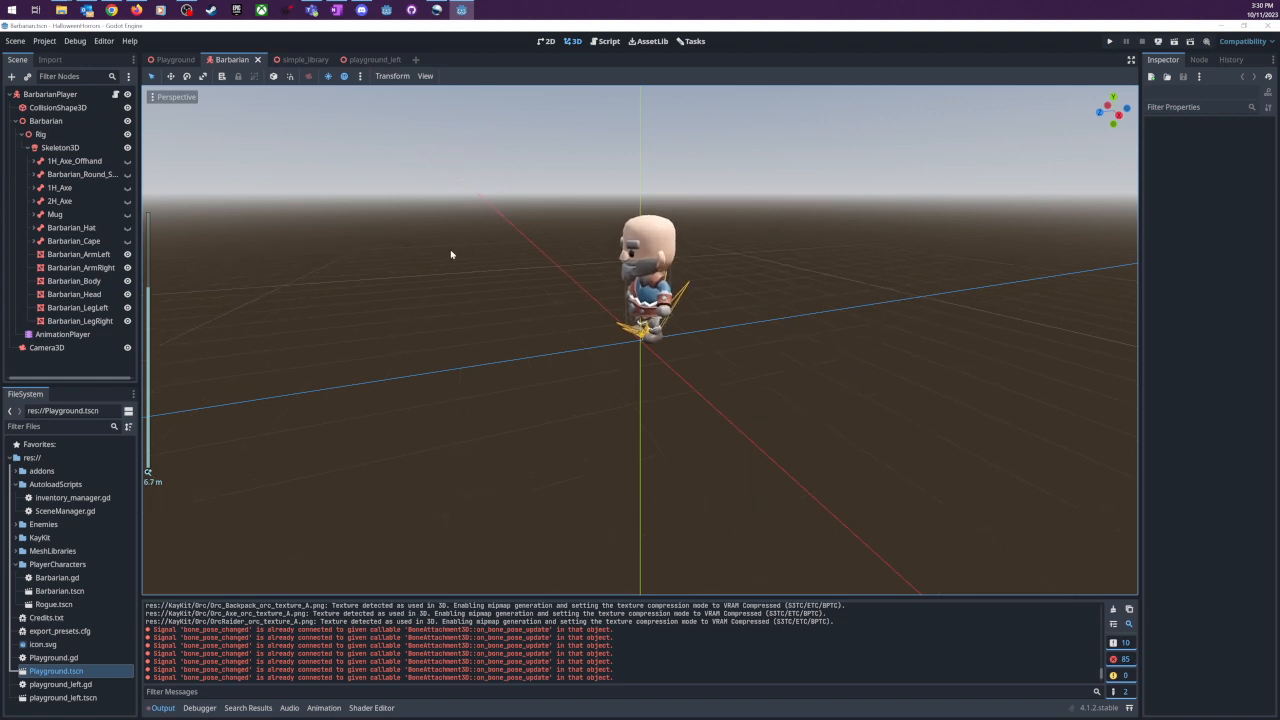
- Show the 1H_Axe and Mug attachments on the Barbarian's skeleton as a demonstration and hide both again
left_click(127, 187)
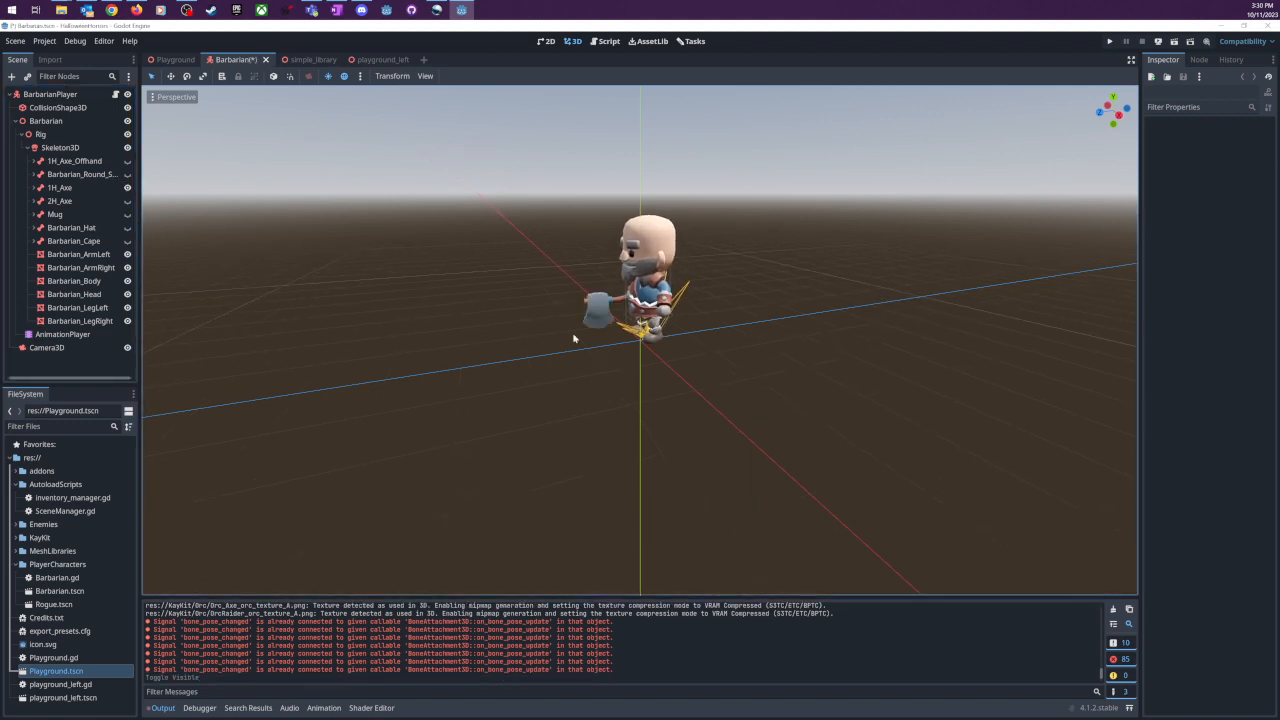
left_click(127, 214)
middle_click_drag(594, 363, 779, 359)
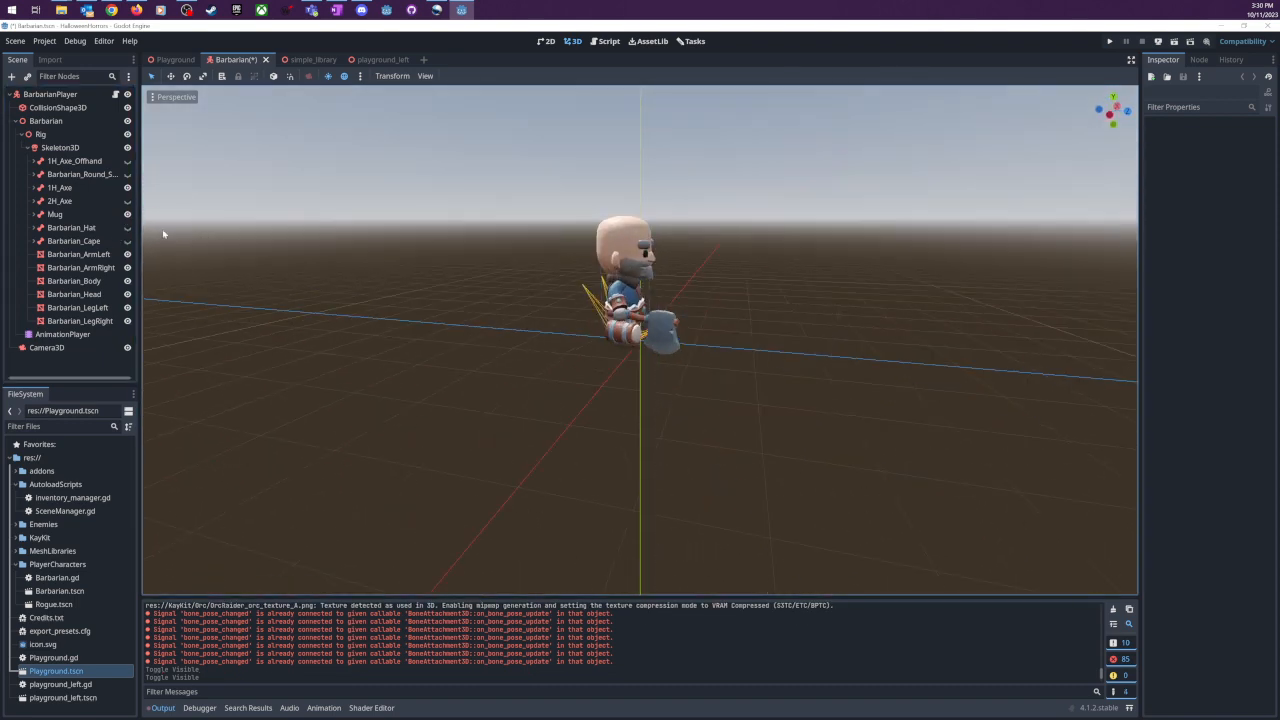
left_click(127, 214)
left_click(127, 214)
left_click(127, 214)
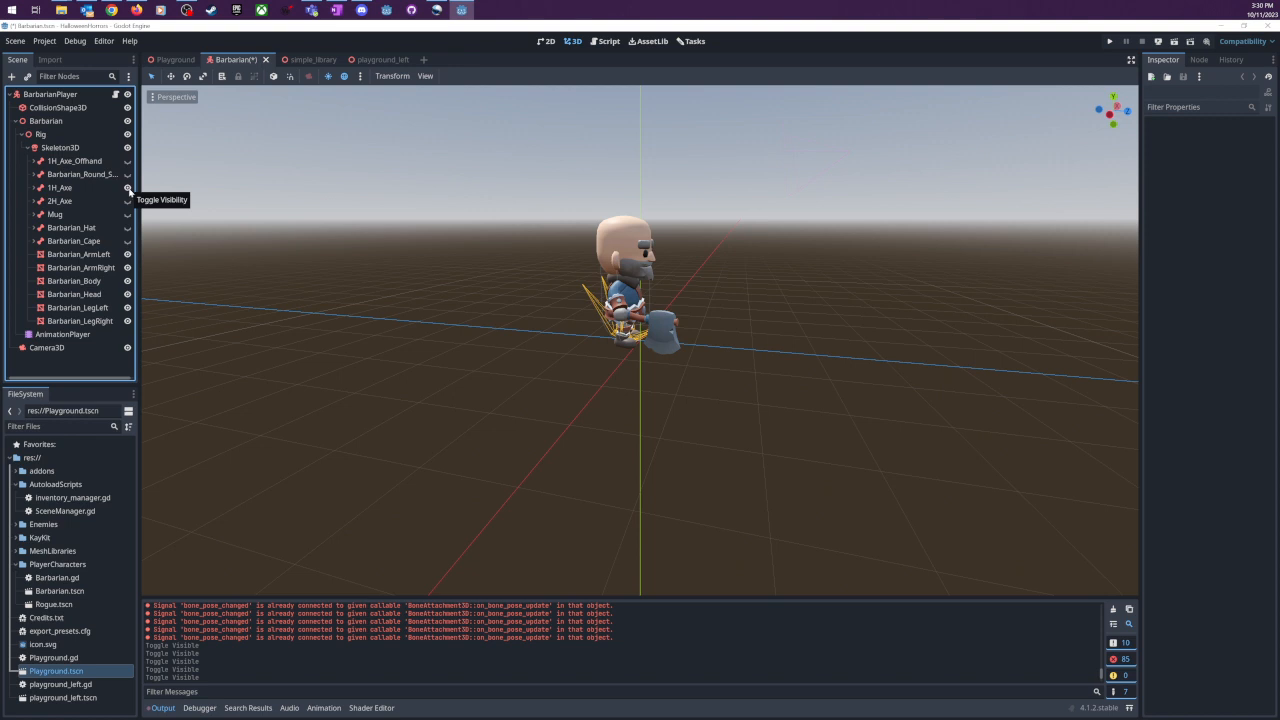
left_click(127, 188)
- Make the Barbarian_Hat and Barbarian_Cape attachments visible on the character
middle_click_drag(729, 237, 150, 236)
left_click(127, 228)
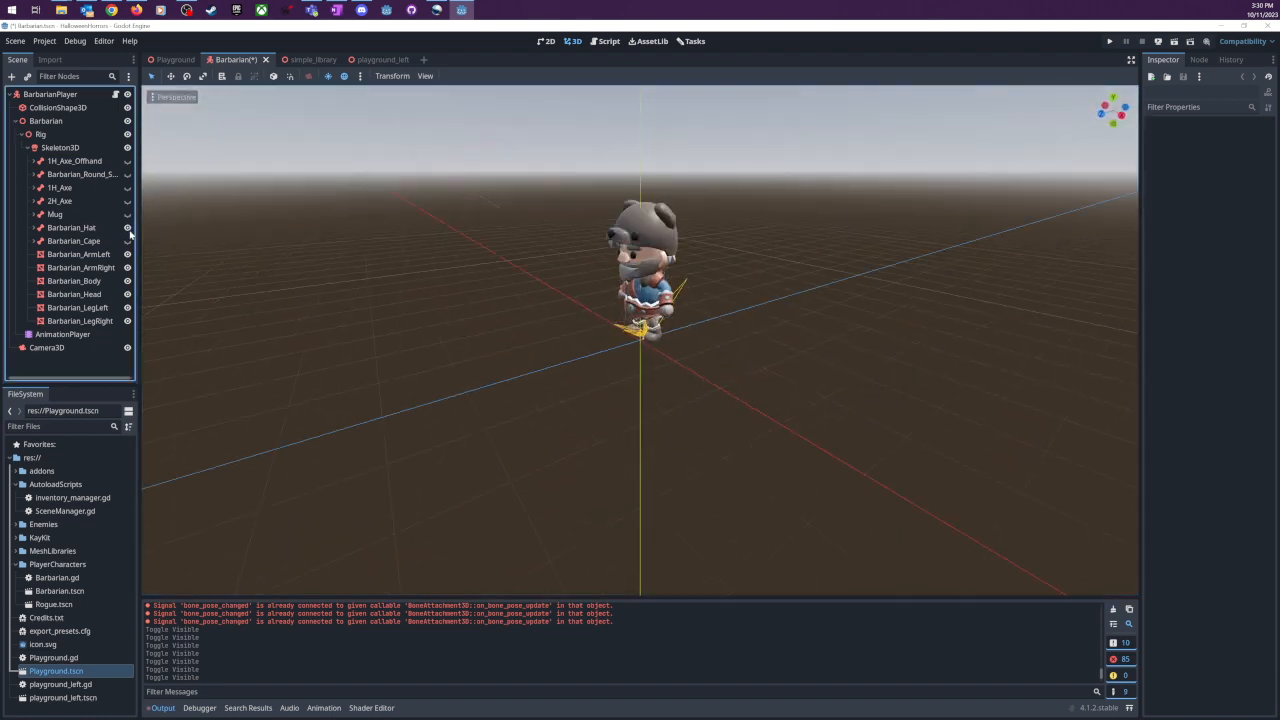
left_click(127, 241)
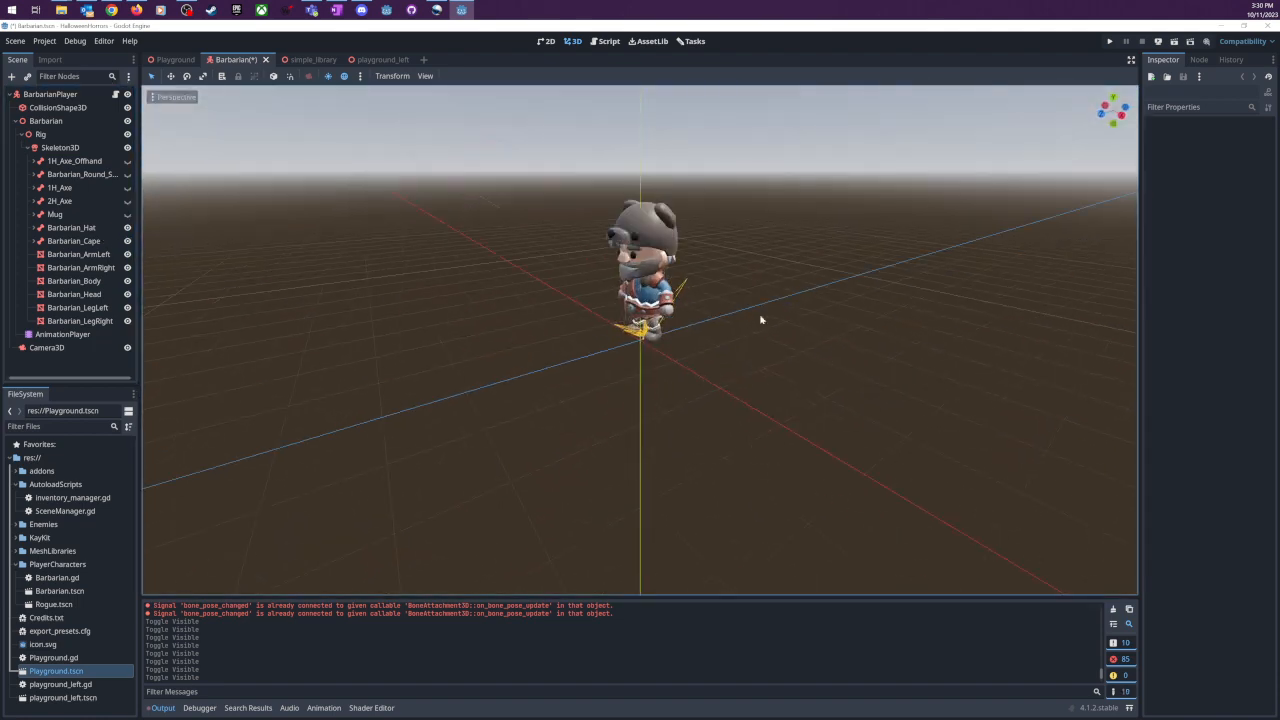
- Examine the Barbarian wearing the hat and cape from behind, the side and the front
mouse_move(760, 320)
middle_mouse_down()
mouse_move(705, 312)
mouse_move(756, 334)
middle_mouse_up()
scroll(705, 312, "up", 2)
scroll(756, 334, "down", 5)
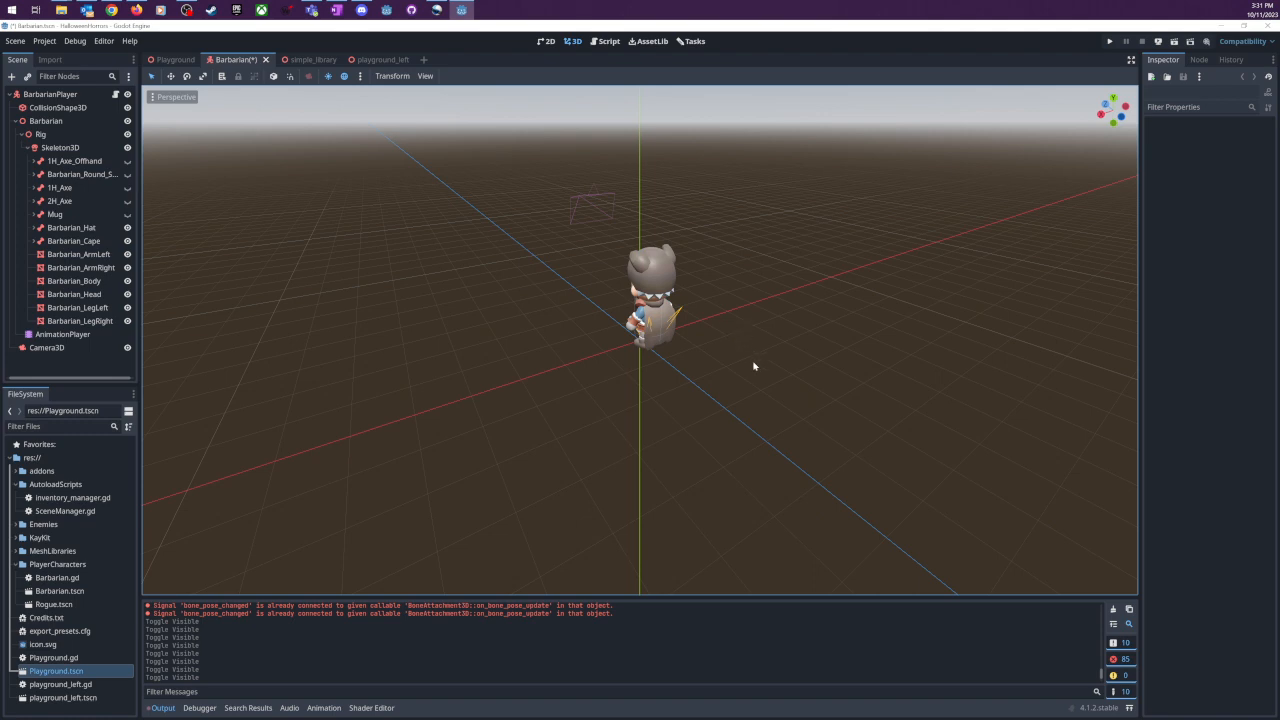
scroll(754, 366, "up", 2)
middle_click_drag(754, 366, 905, 380)
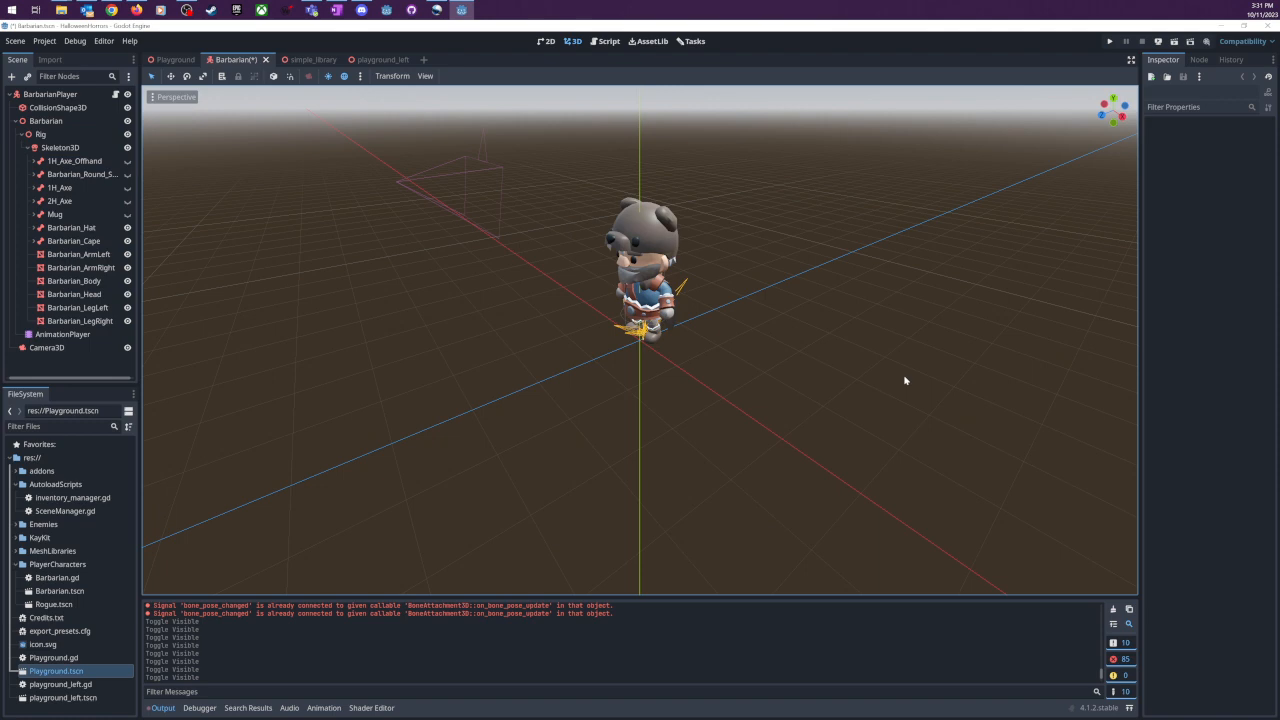
scroll(754, 374, "up", 3)
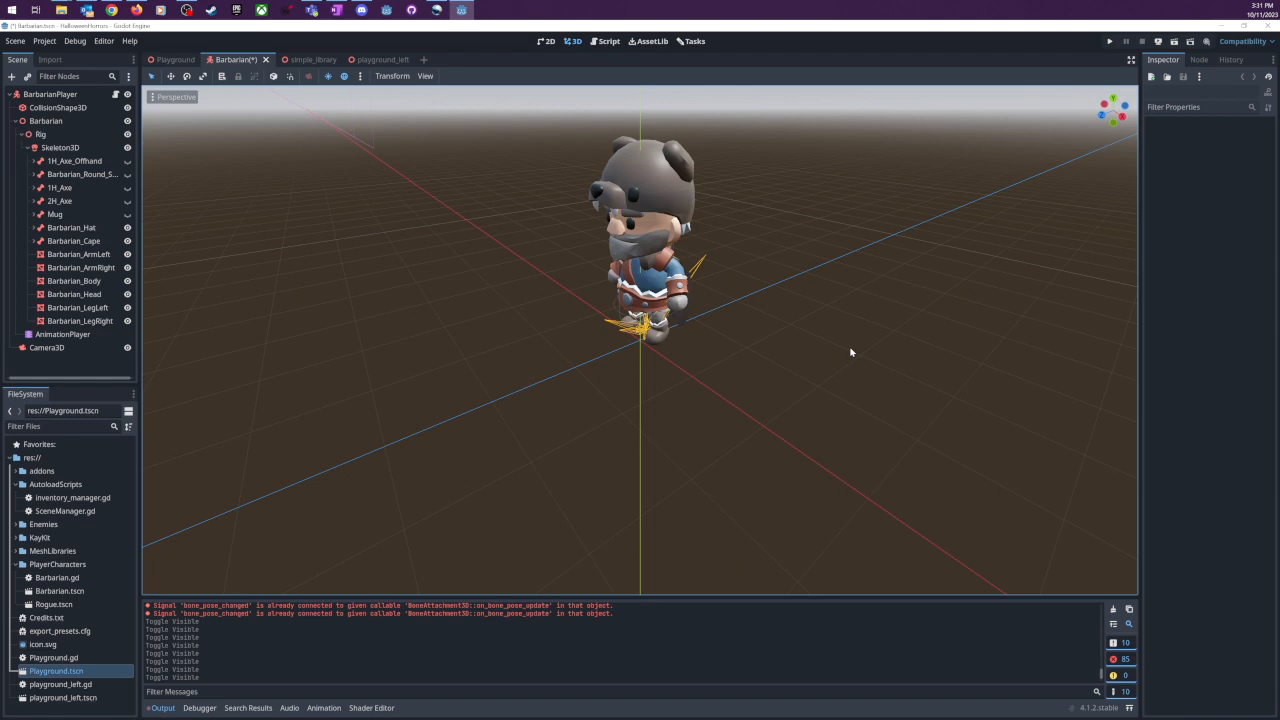
scroll(851, 352, "down", 2)
middle_click_drag(811, 366, 900, 363)
scroll(900, 363, "down", 4)
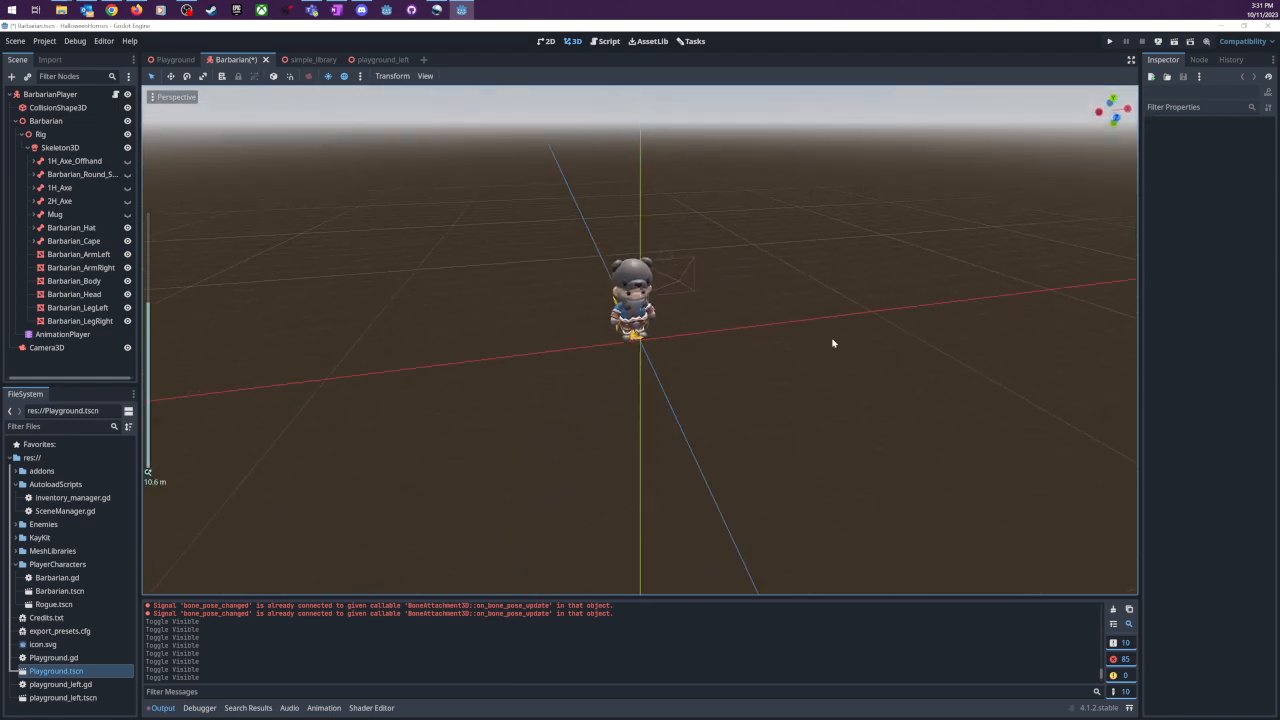
- Switch to the Playground scene and examine its floor, barriers, two doorways, trunk and characters
left_click(176, 60)
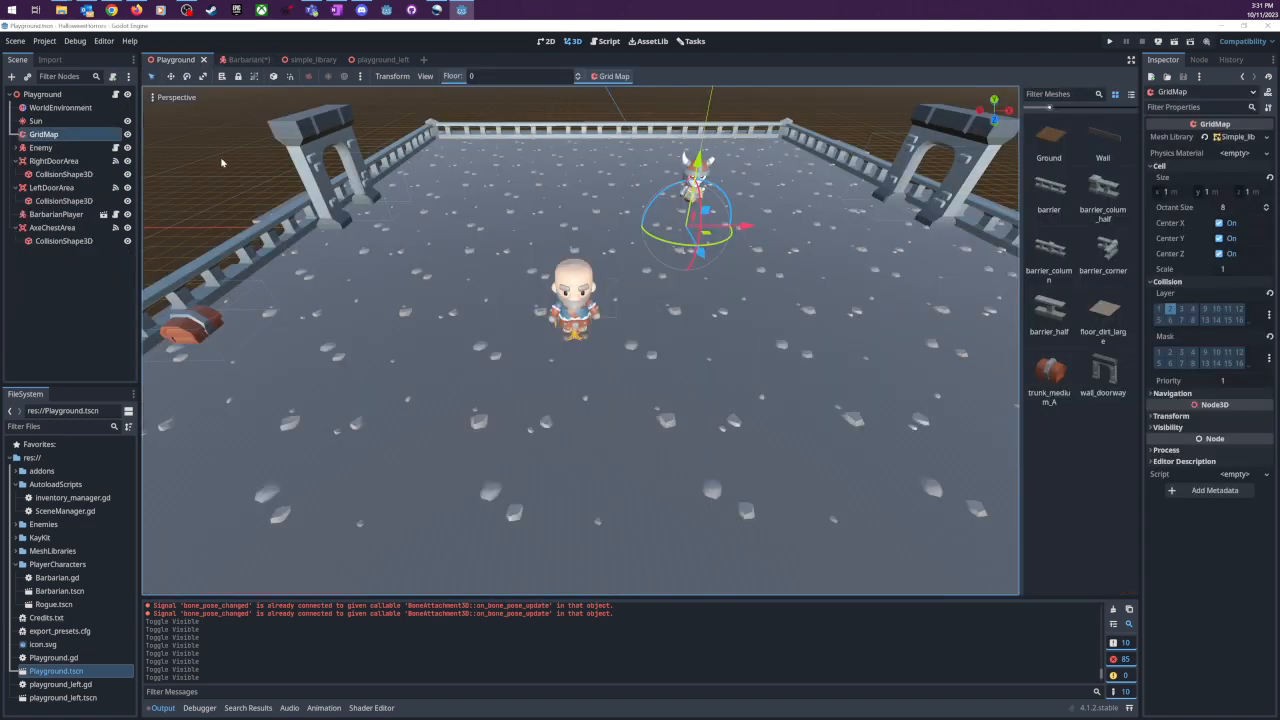
scroll(222, 163, "down", 5)
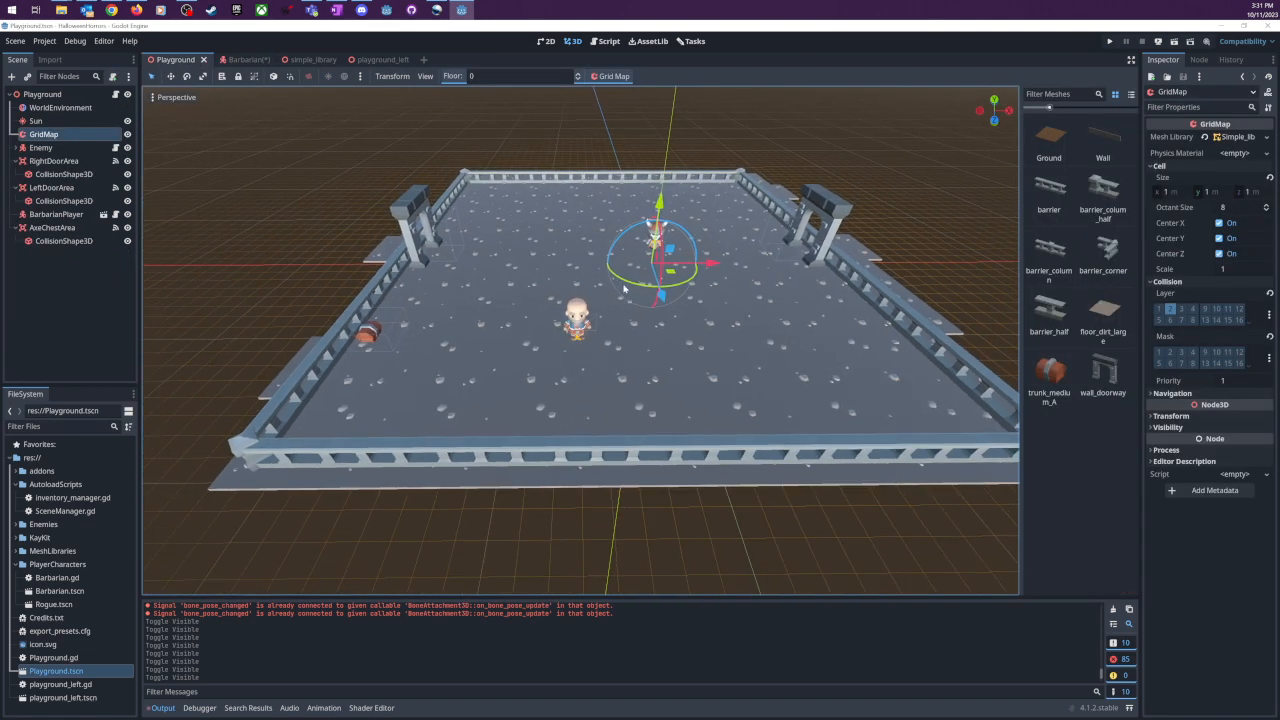
scroll(624, 289, "up", 2)
scroll(626, 322, "down", 2)
scroll(626, 322, "up", 2)
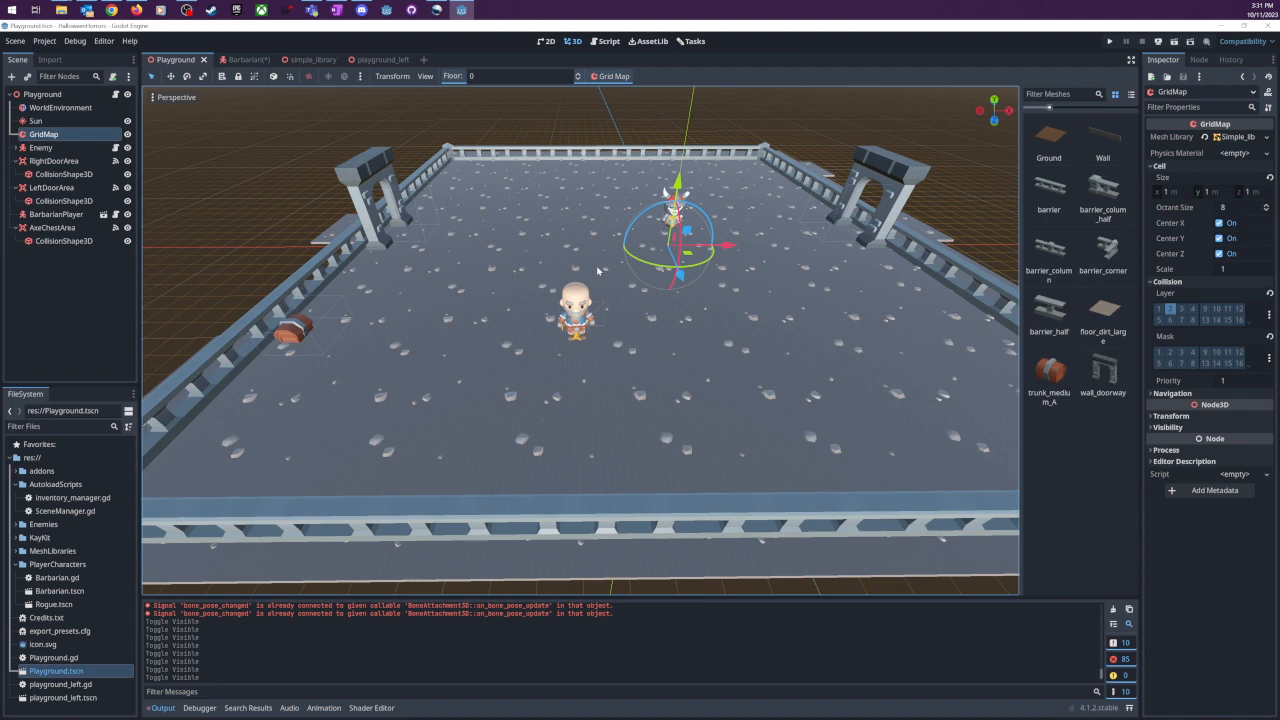
scroll(597, 270, "down", 5)
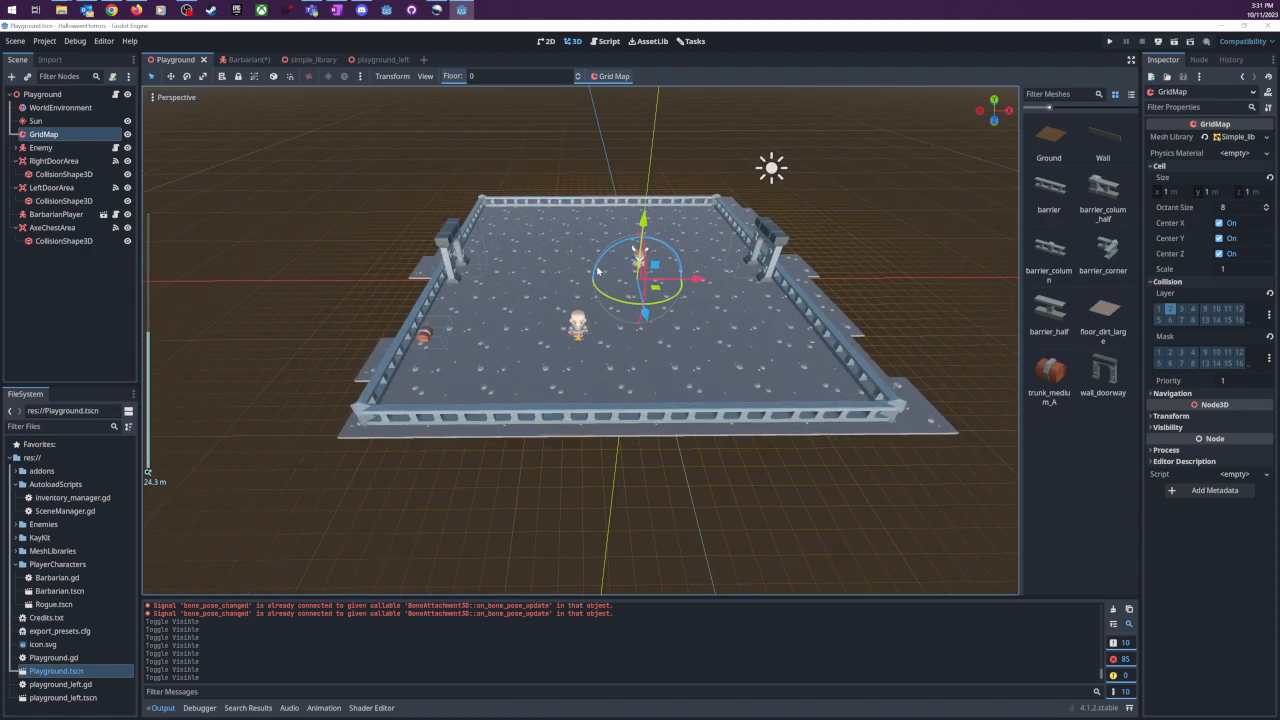
scroll(597, 270, "up", 3)
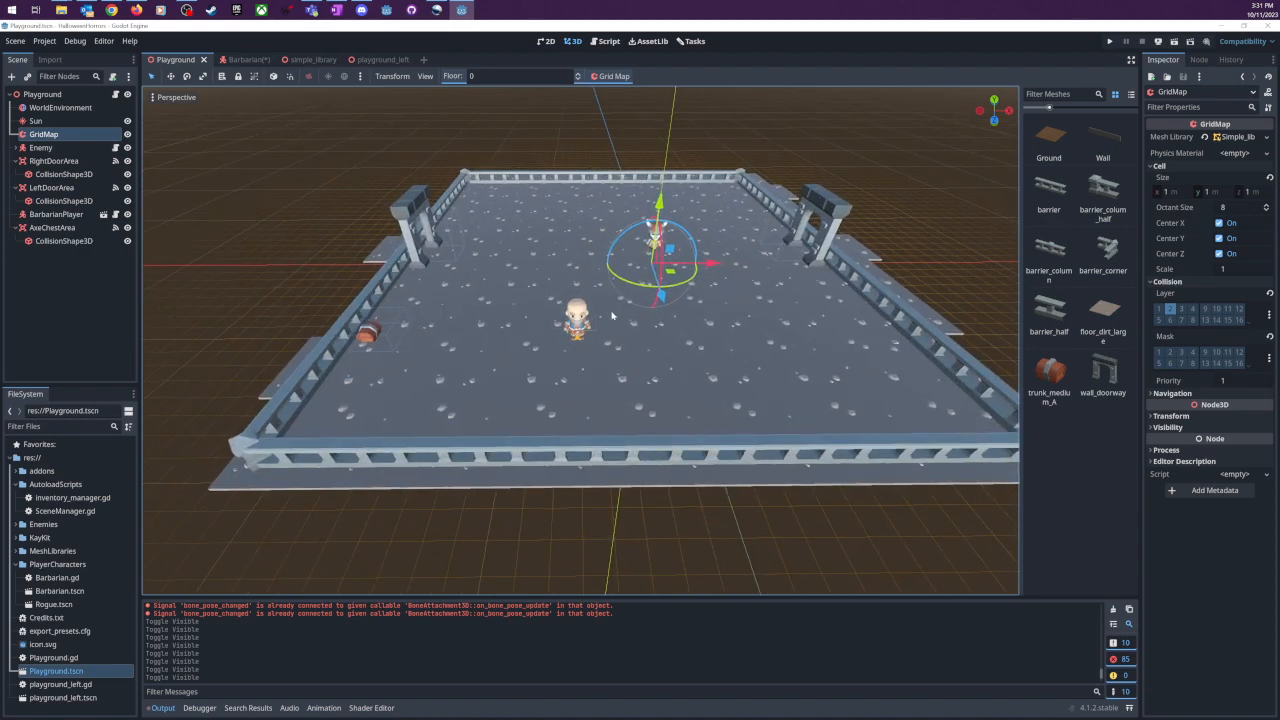
scroll(612, 316, "down", 3)
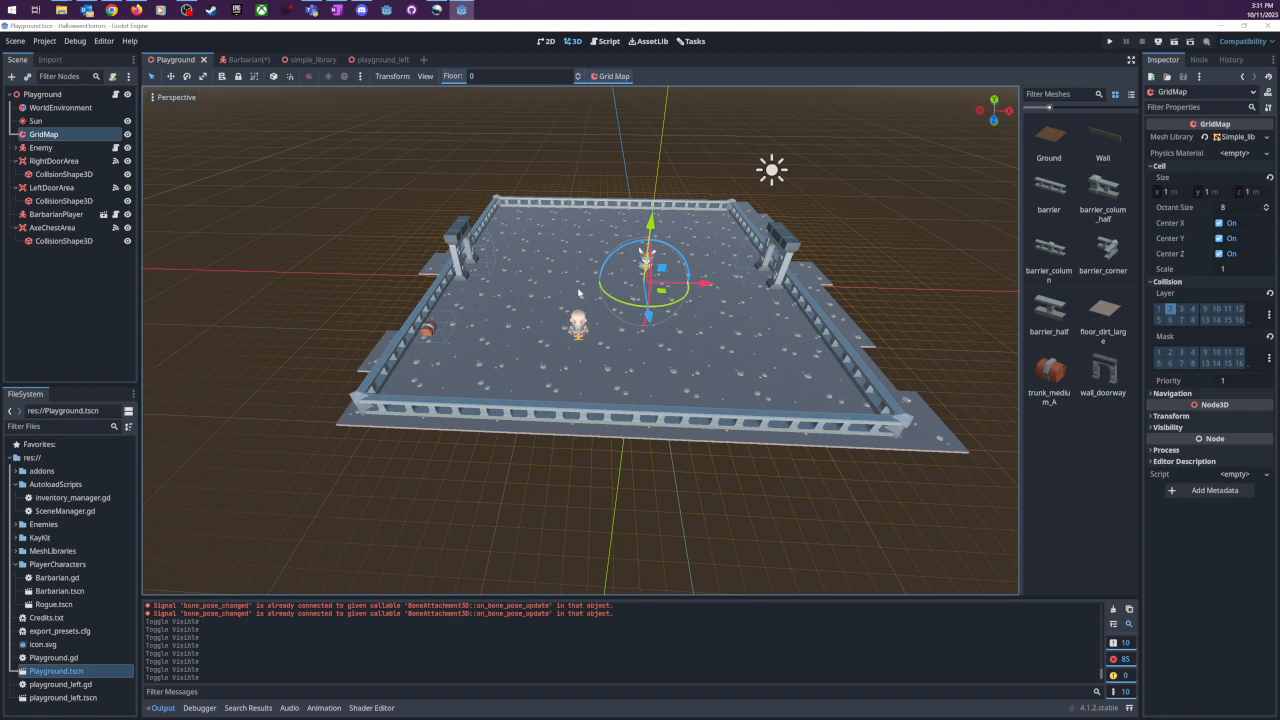
scroll(560, 303, "up", 5)
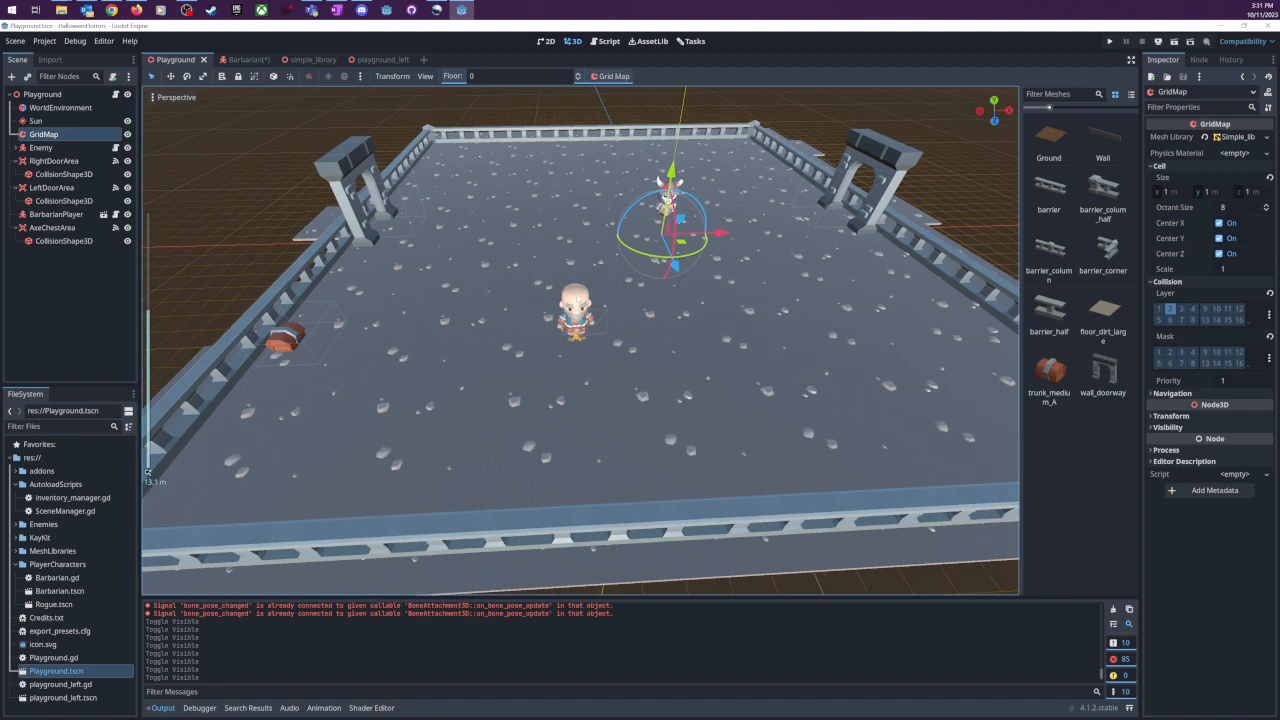
middle_click_drag(587, 299, 552, 284)
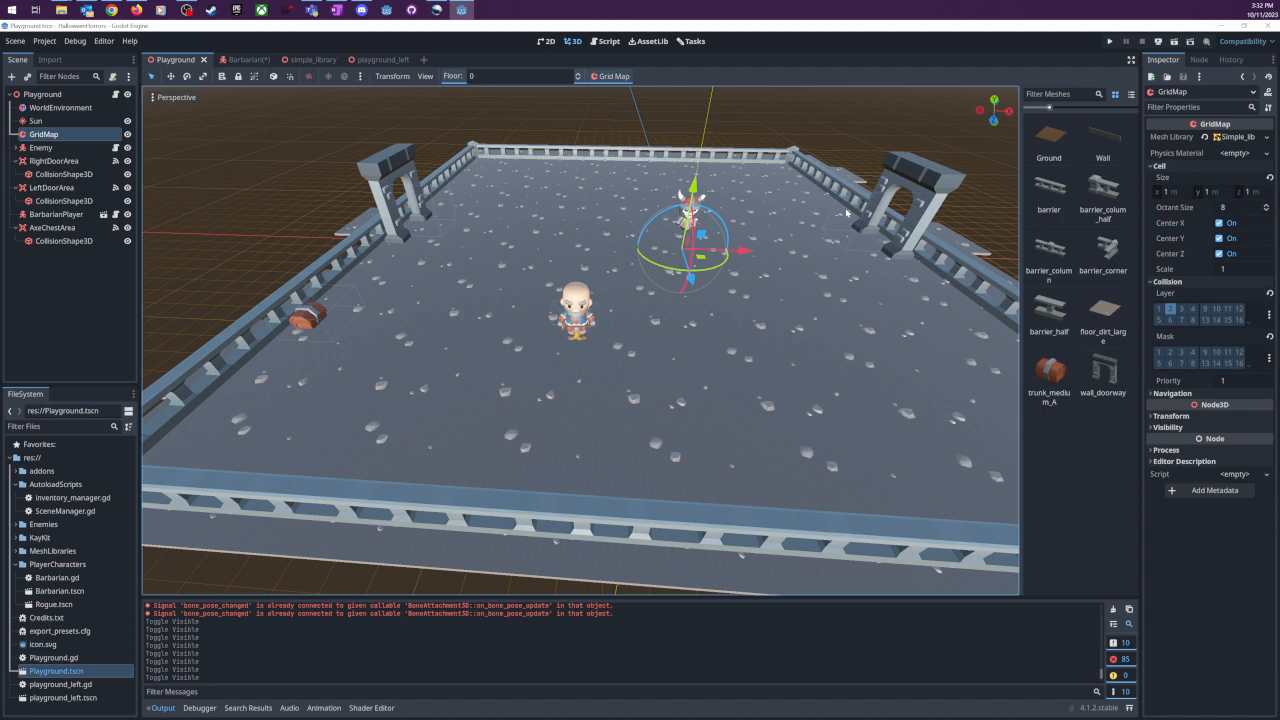
- Open the SceneManager.gd script and highlight its change_scene and _deferred_change_scene functions
left_click(606, 41)
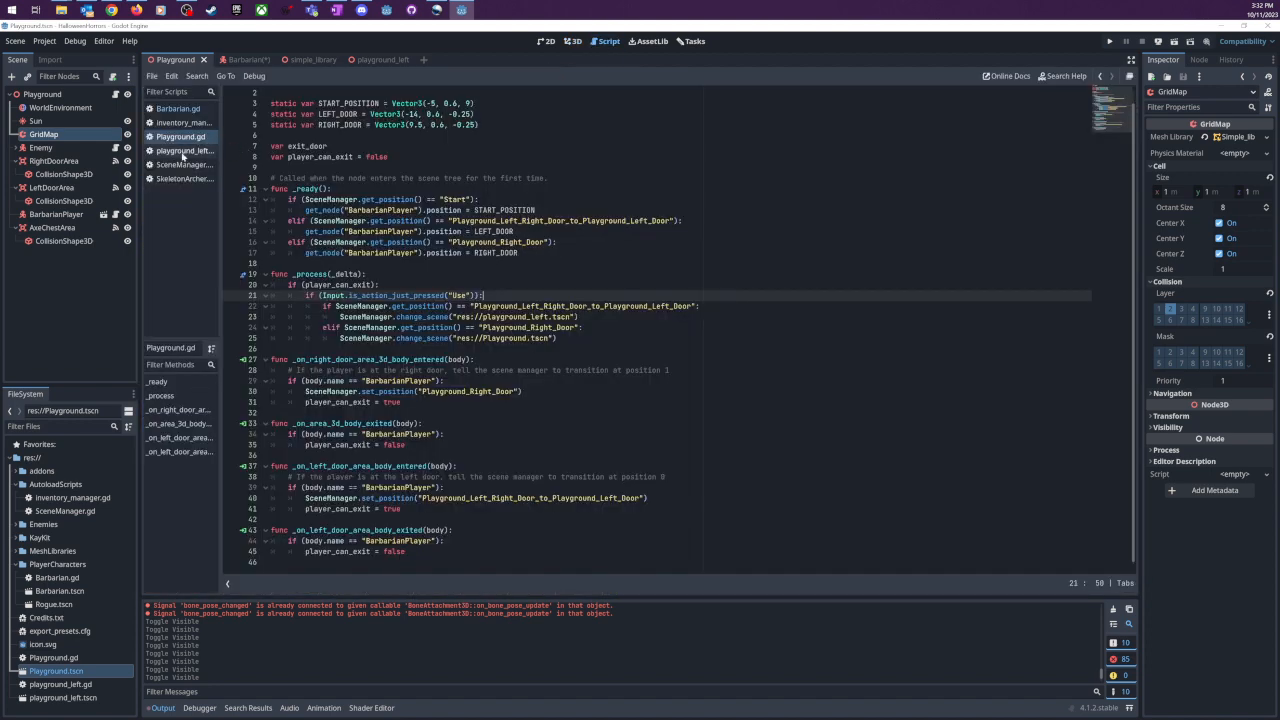
left_click(183, 165)
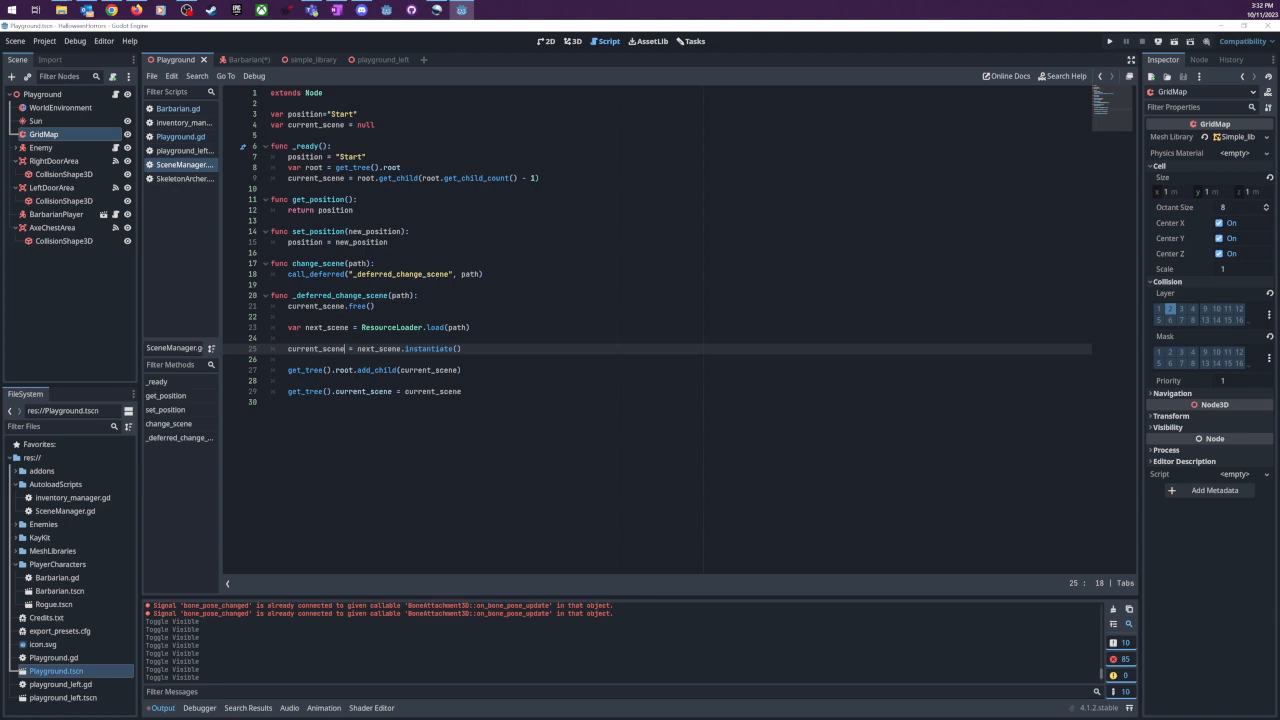
left_click_drag(462, 391, 268, 265)
left_click(376, 307)
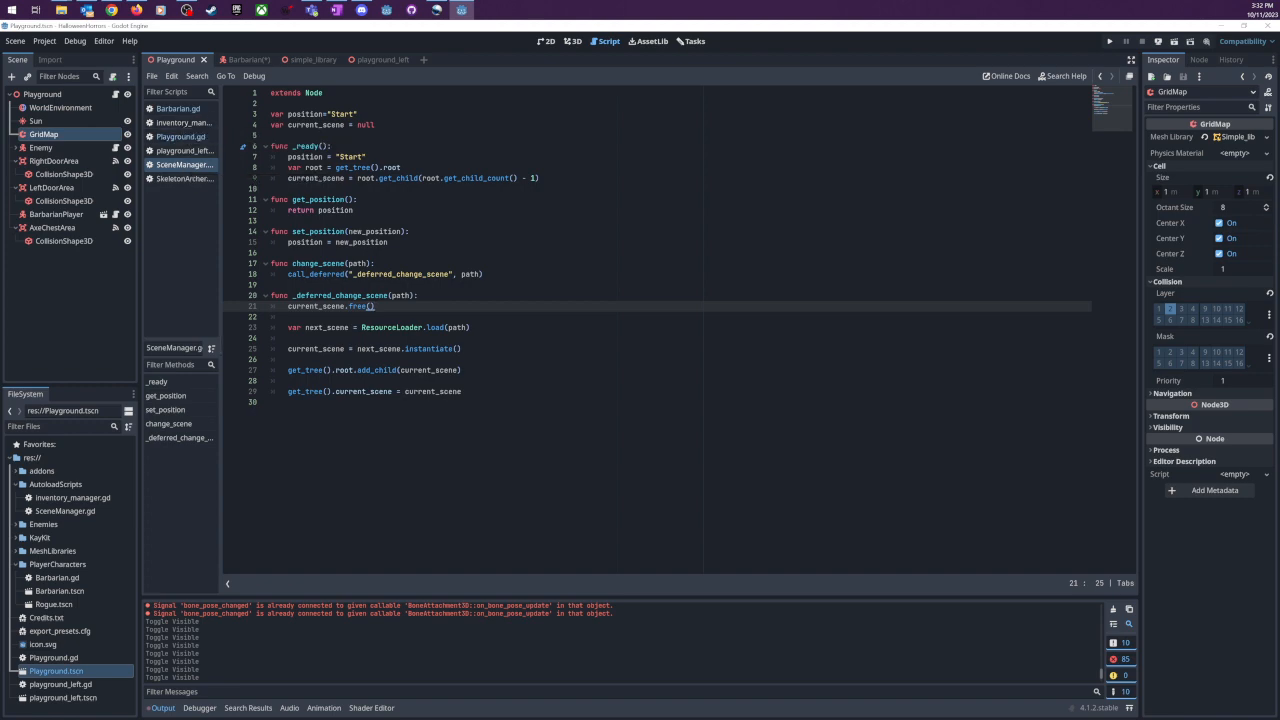
- Open Barbarian.gd after a glance at Playground.gd and read through its item pickup, movement and chest area functions
left_click(172, 137)
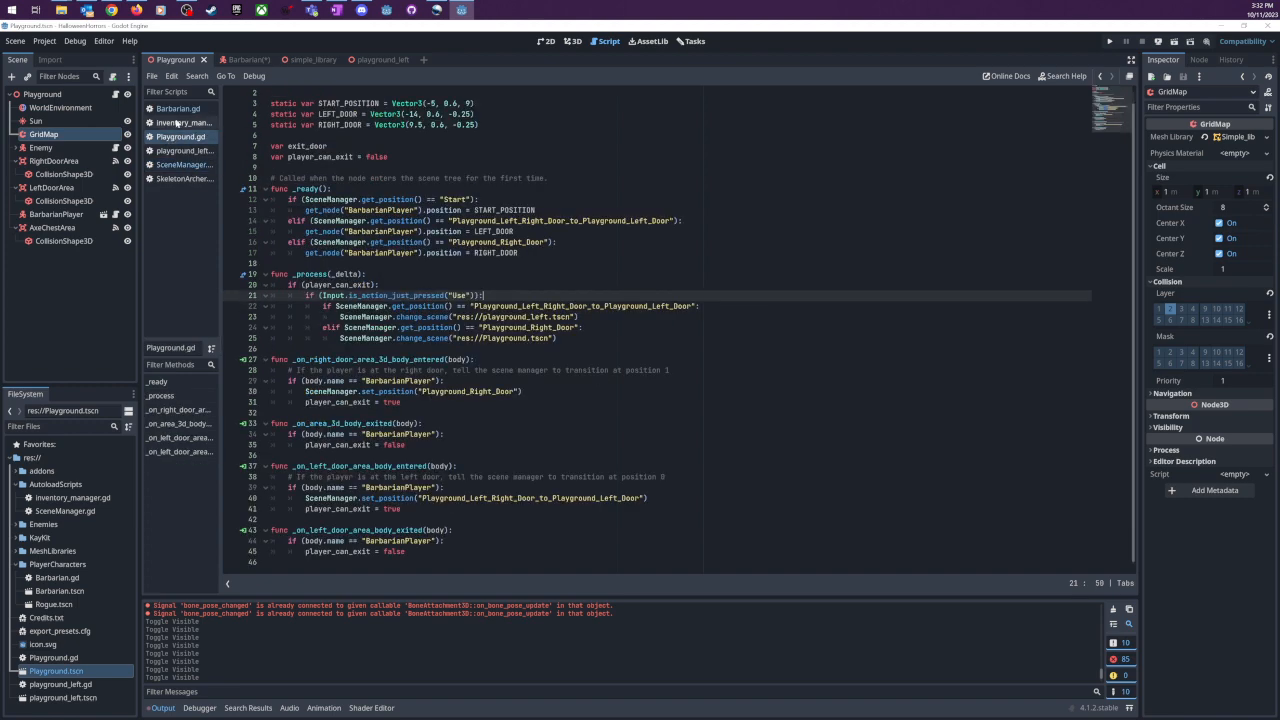
left_click(178, 108)
scroll(680, 330, "up", 7)
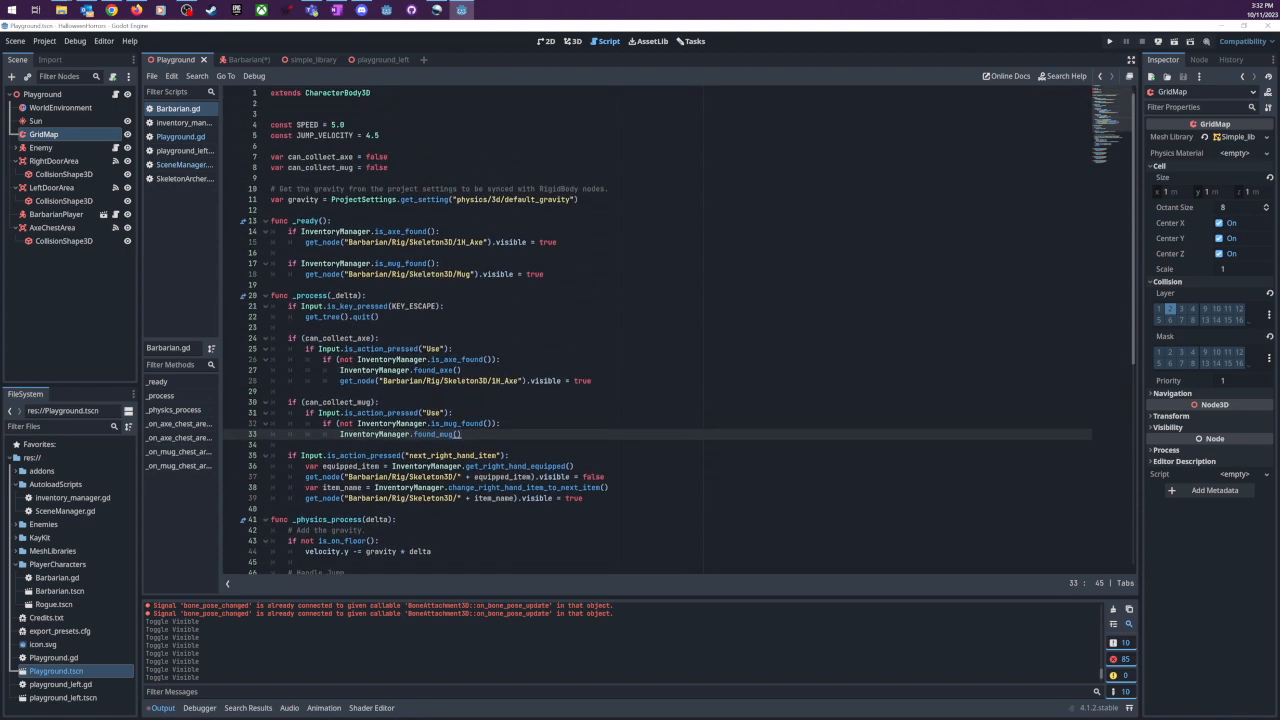
scroll(657, 331, "down", 10)
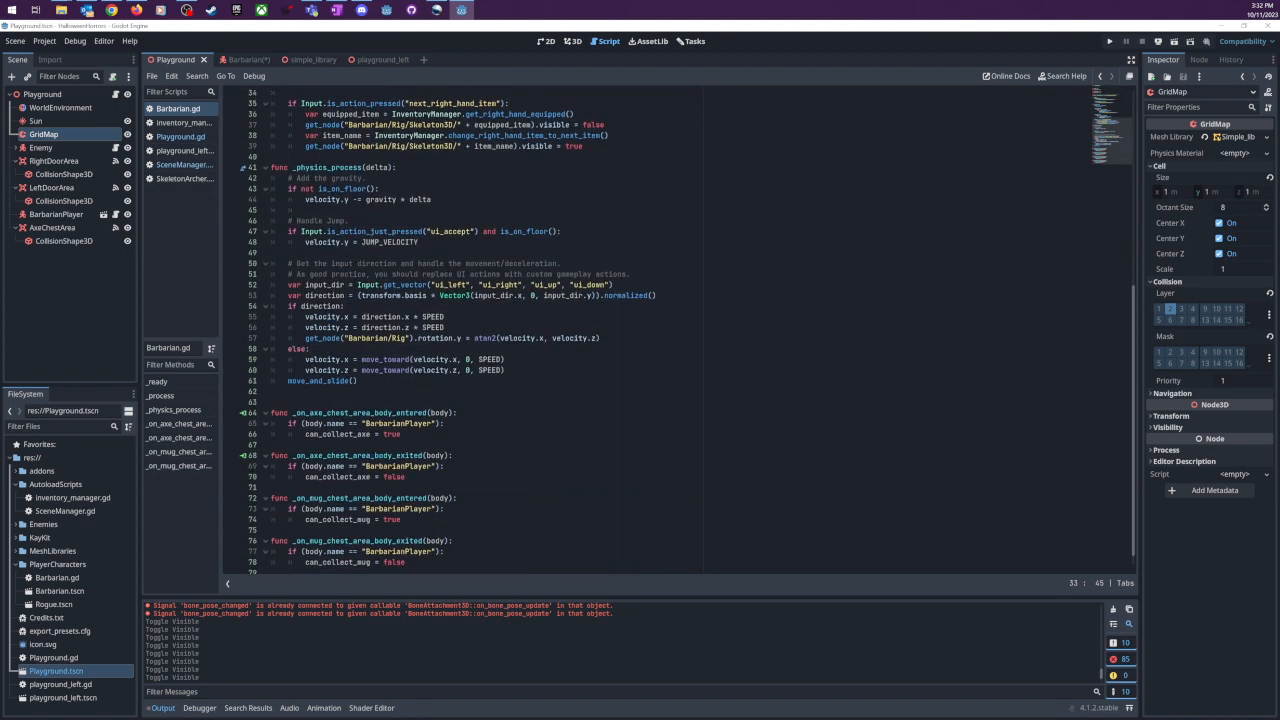
scroll(657, 331, "down", 1)
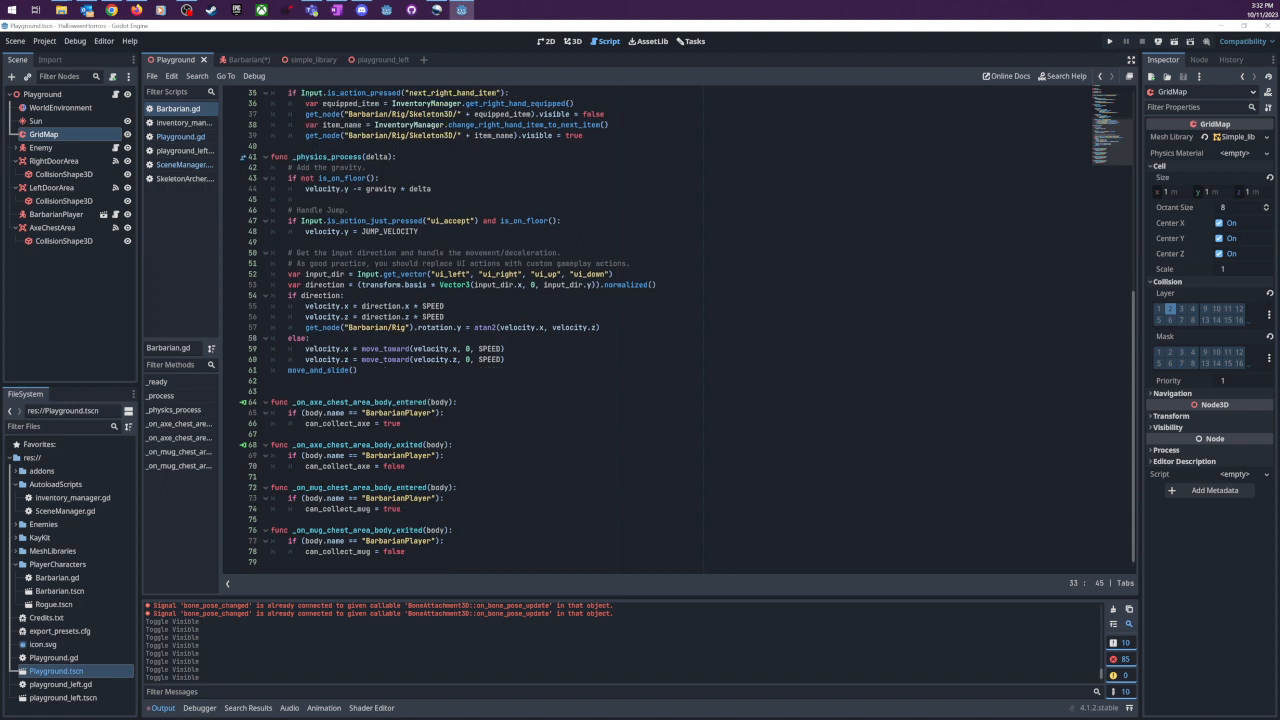
scroll(657, 331, "up", 2)
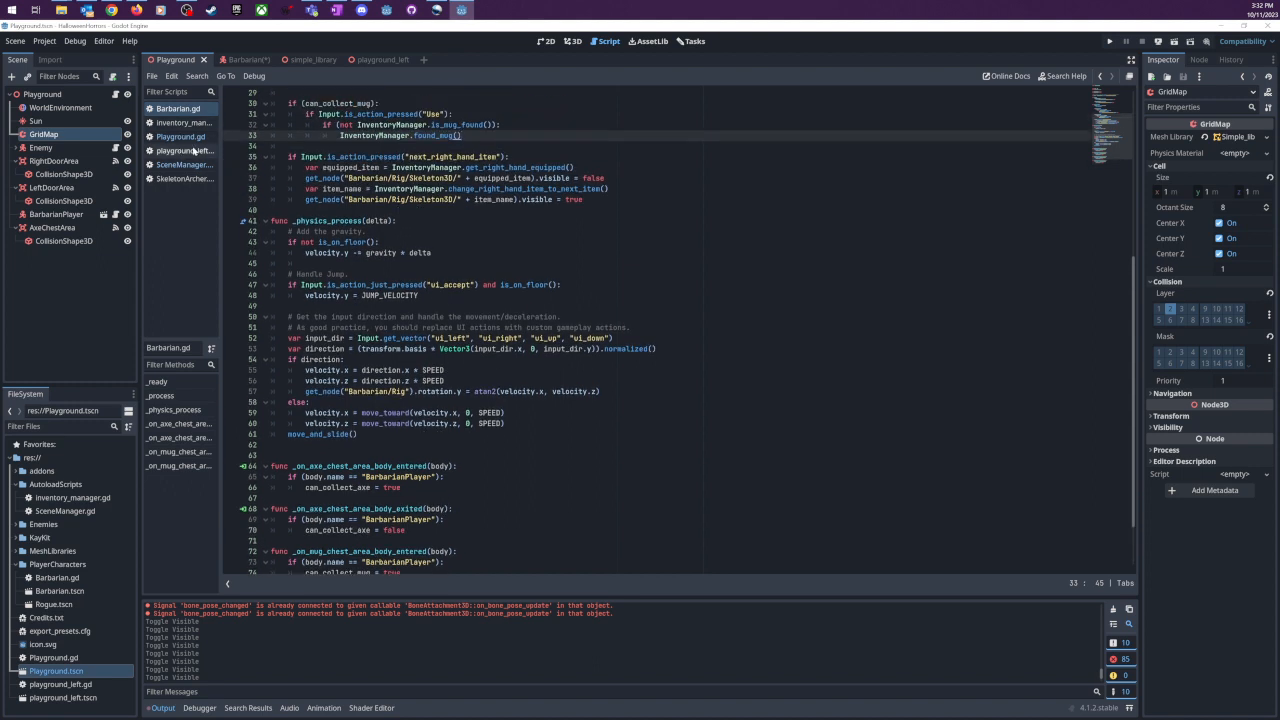
- Review Playground.gd, return to SceneManager.gd and highlight its position variable declaration
left_click(182, 136)
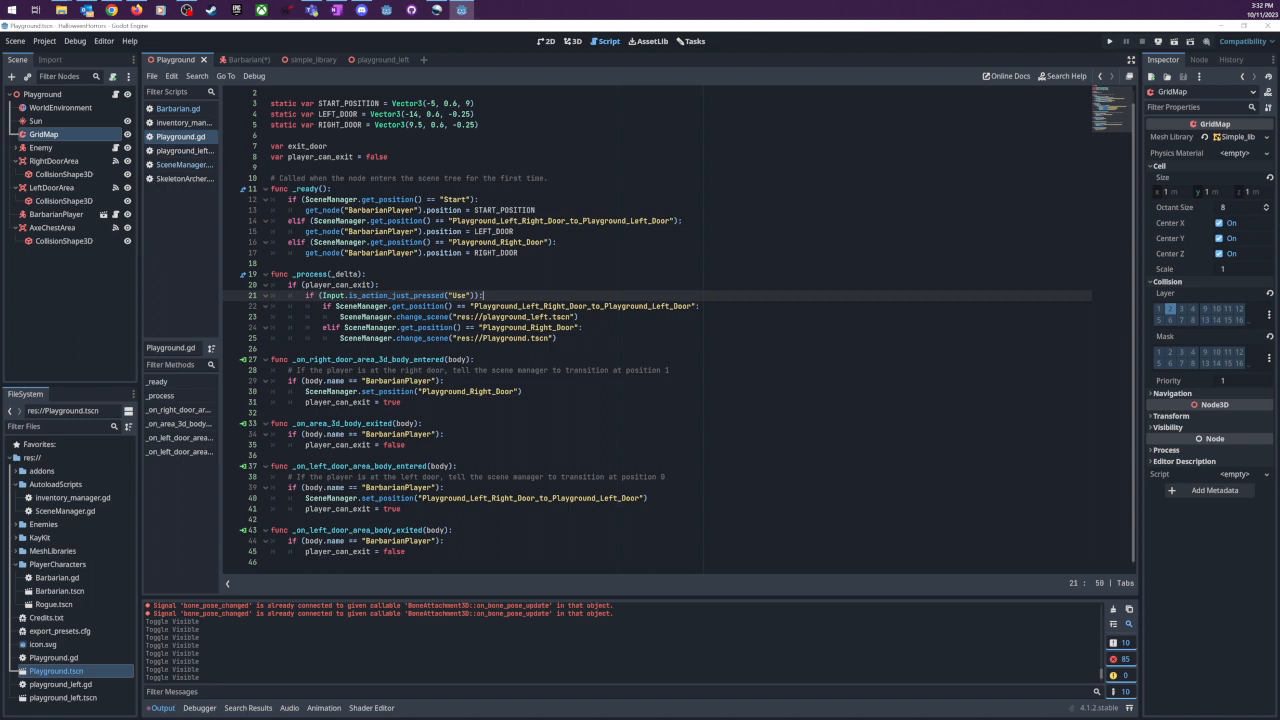
left_click(181, 165)
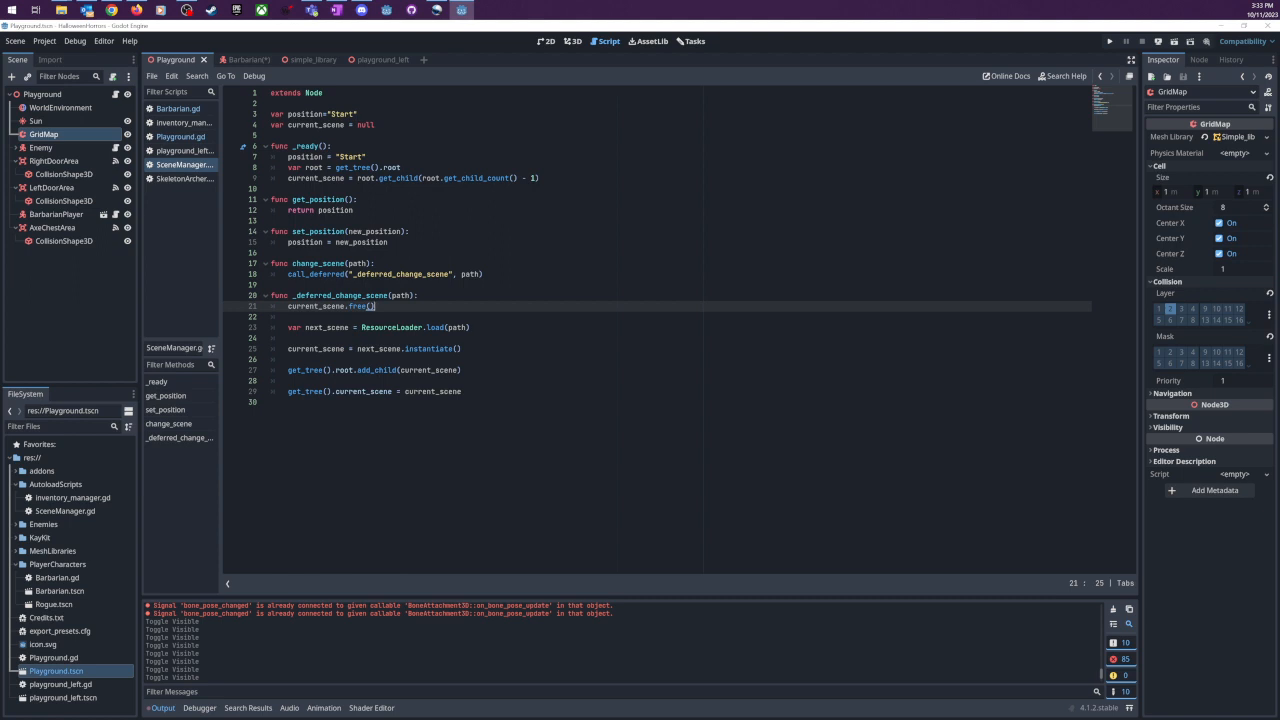
left_click_drag(301, 114, 349, 114)
left_click(358, 114)
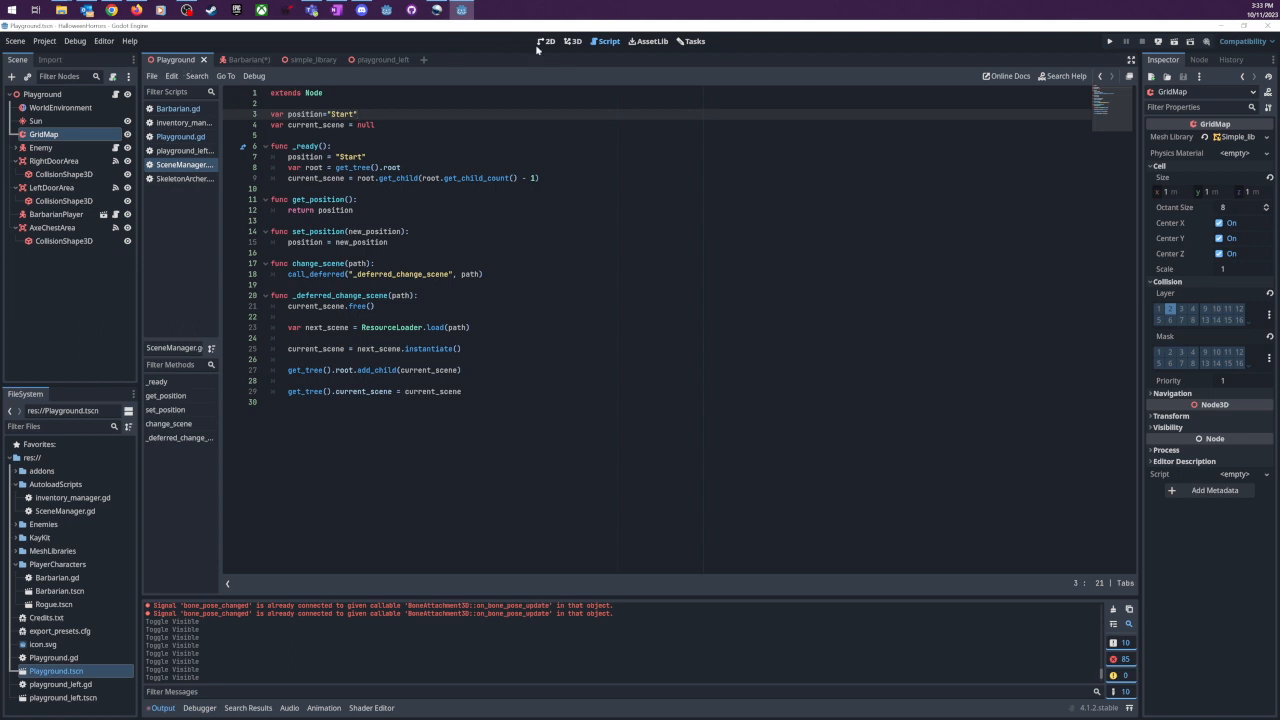
- Look over the Playground level in 3D and reopen Playground.gd to read it from its first line
left_click(574, 42)
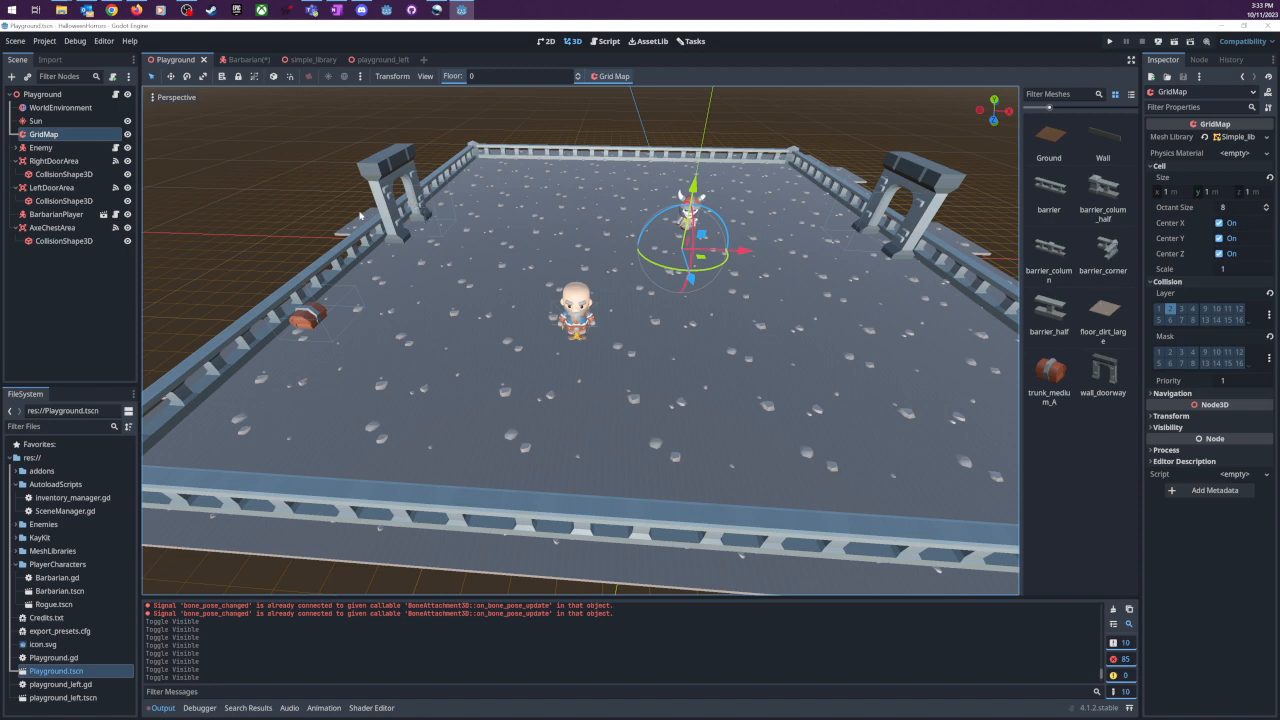
scroll(335, 212, "down", 5)
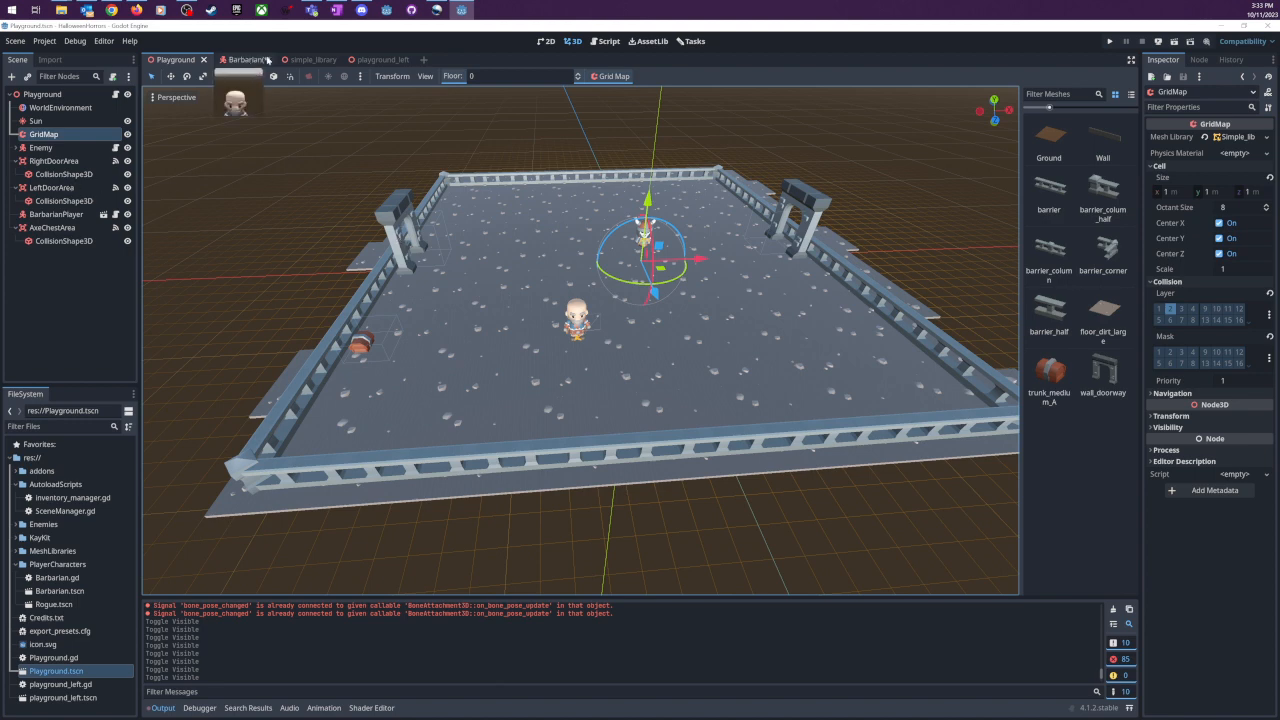
left_click(605, 43)
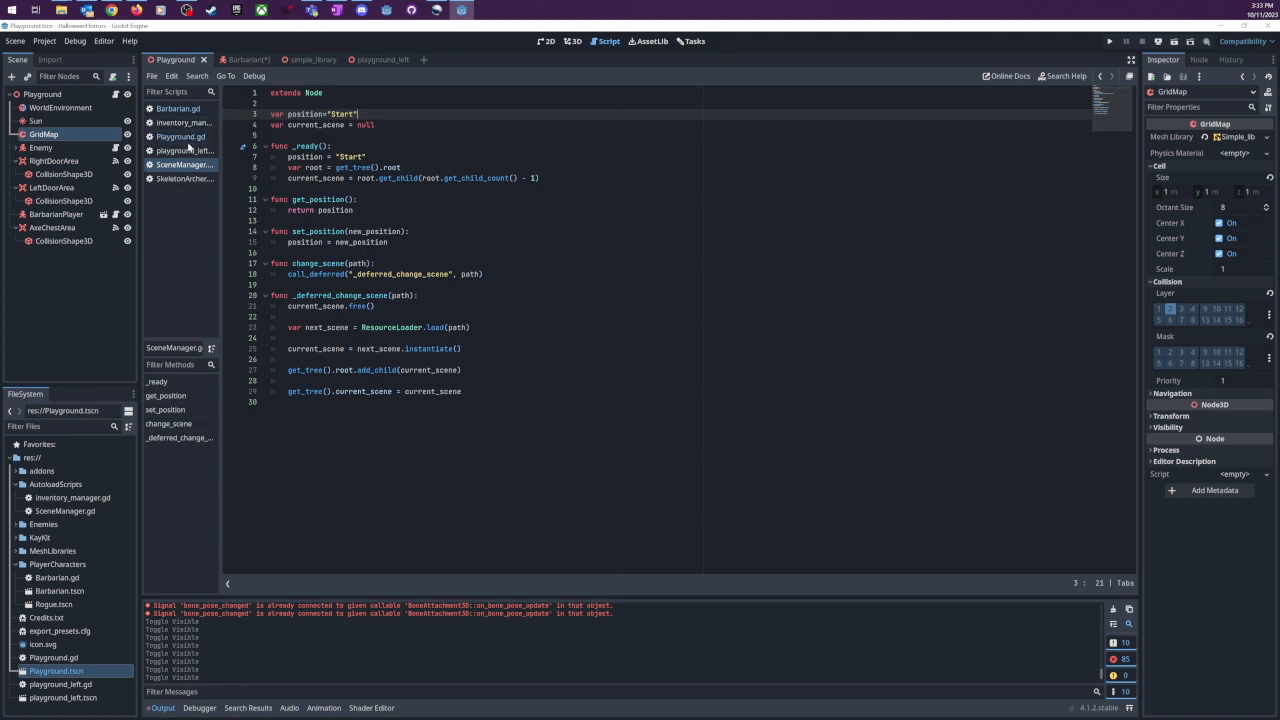
left_click(186, 150)
left_click(182, 137)
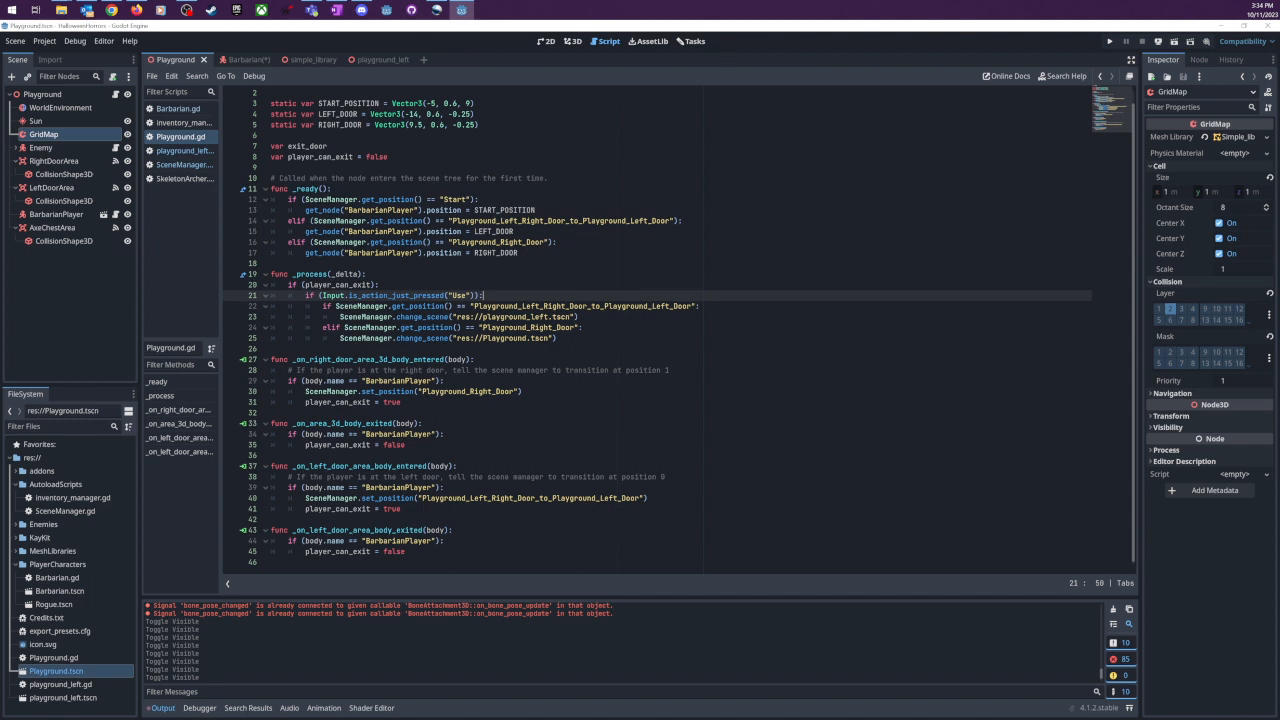
scroll(657, 330, "up", 1)
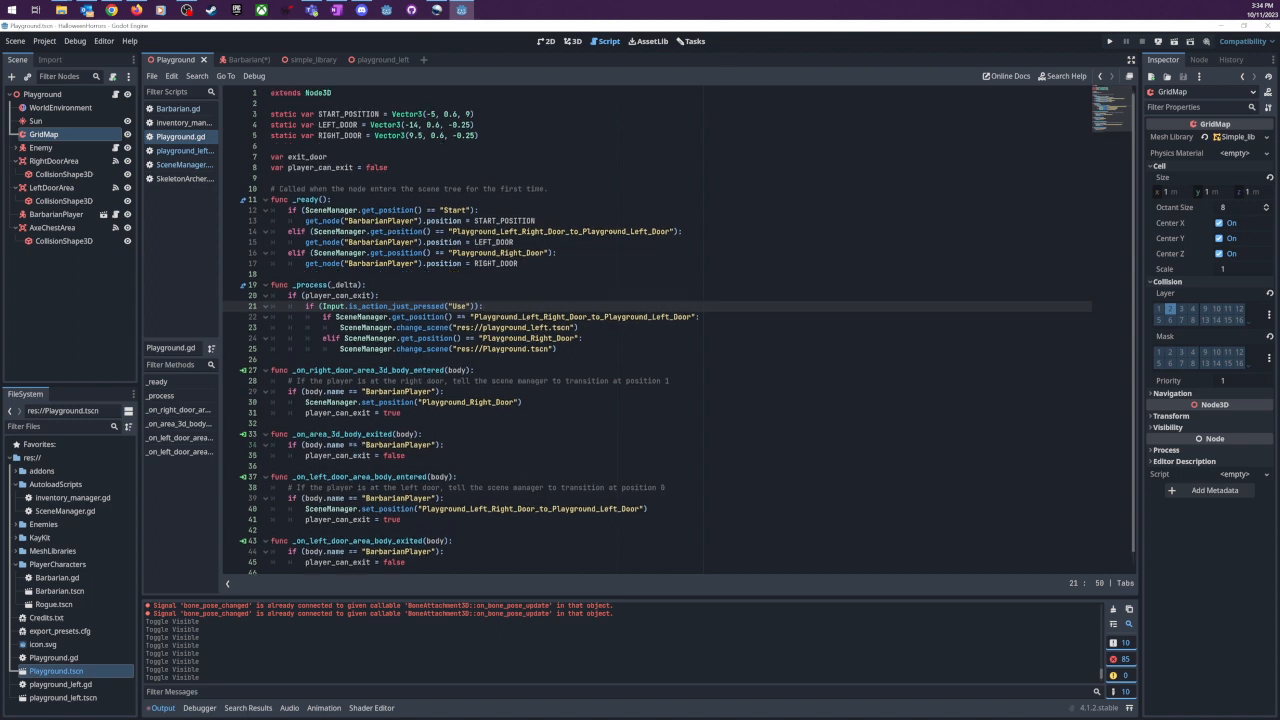
- Highlight the Playground_Left_Right_Door_to_Playground_Left_Door and Playground_Right_Door position strings in the _ready function of Playground.gd
left_click_drag(673, 231, 451, 231)
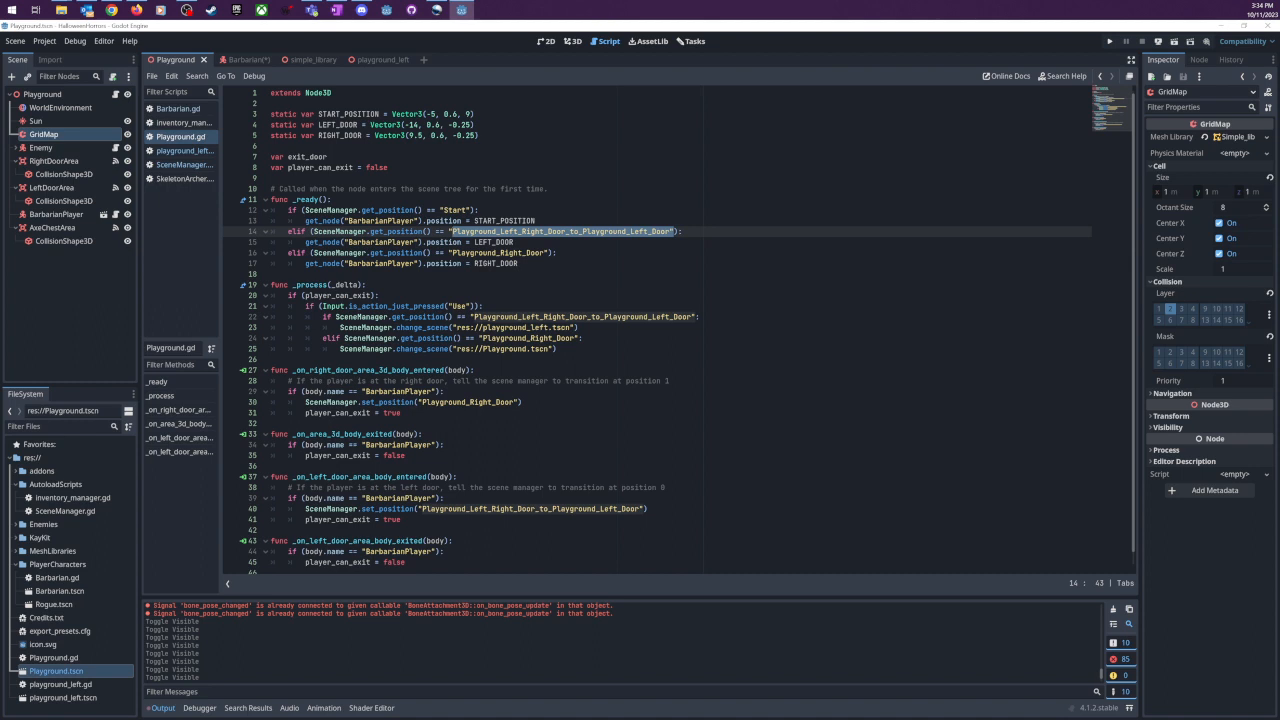
left_click(604, 231)
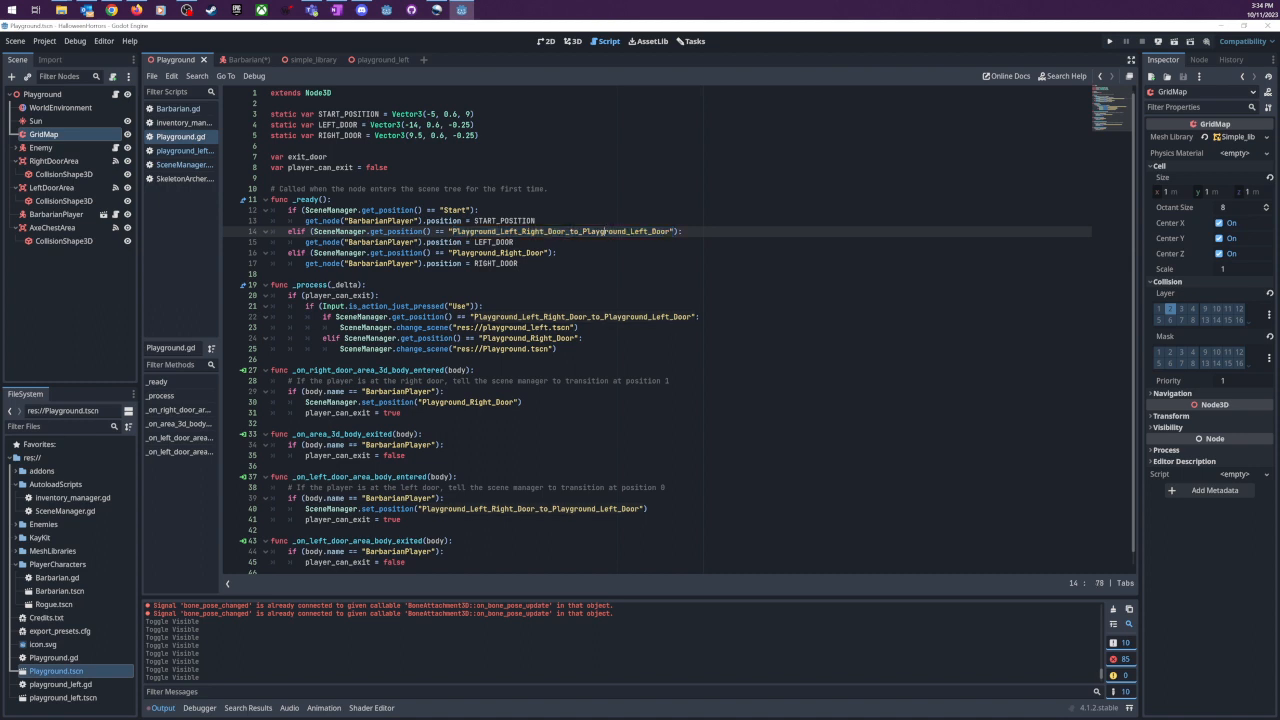
left_click_drag(630, 231, 668, 231)
left_click(583, 231)
mouse_move(583, 231)
left_mouse_down()
mouse_move(522, 231)
mouse_move(592, 231)
mouse_move(561, 231)
left_mouse_up()
left_click(349, 253)
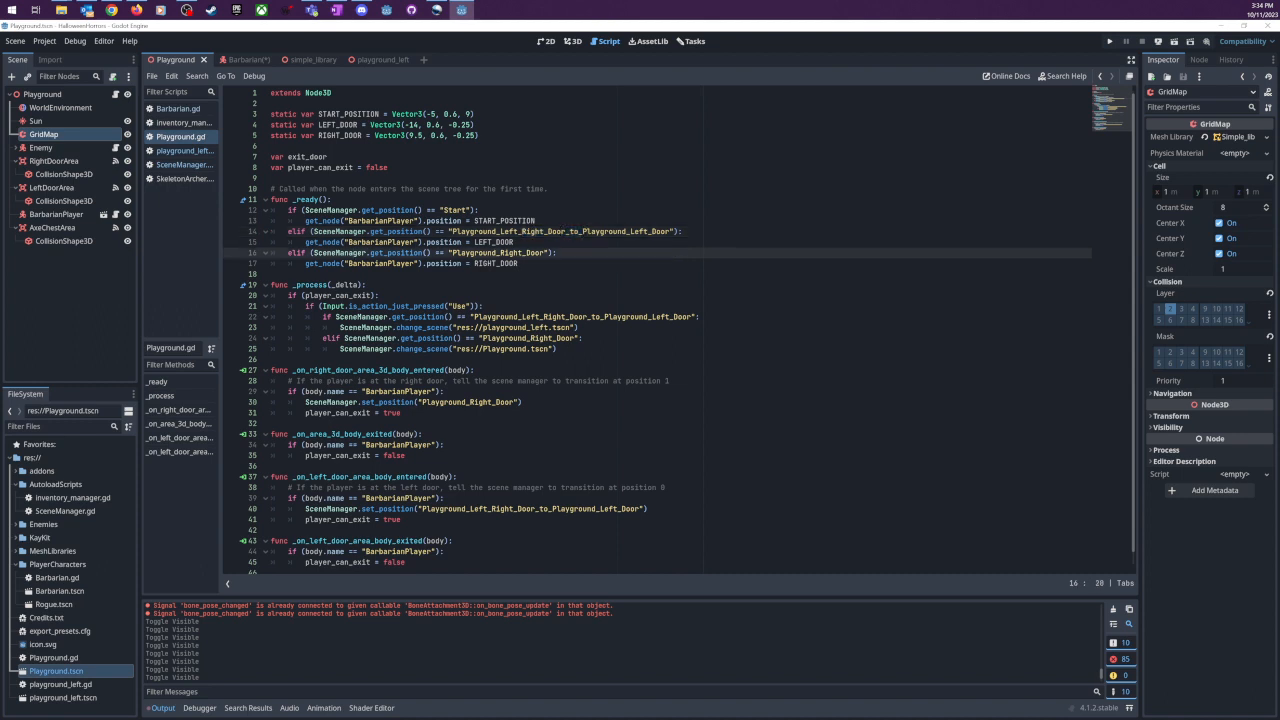
left_click_drag(463, 253, 545, 253)
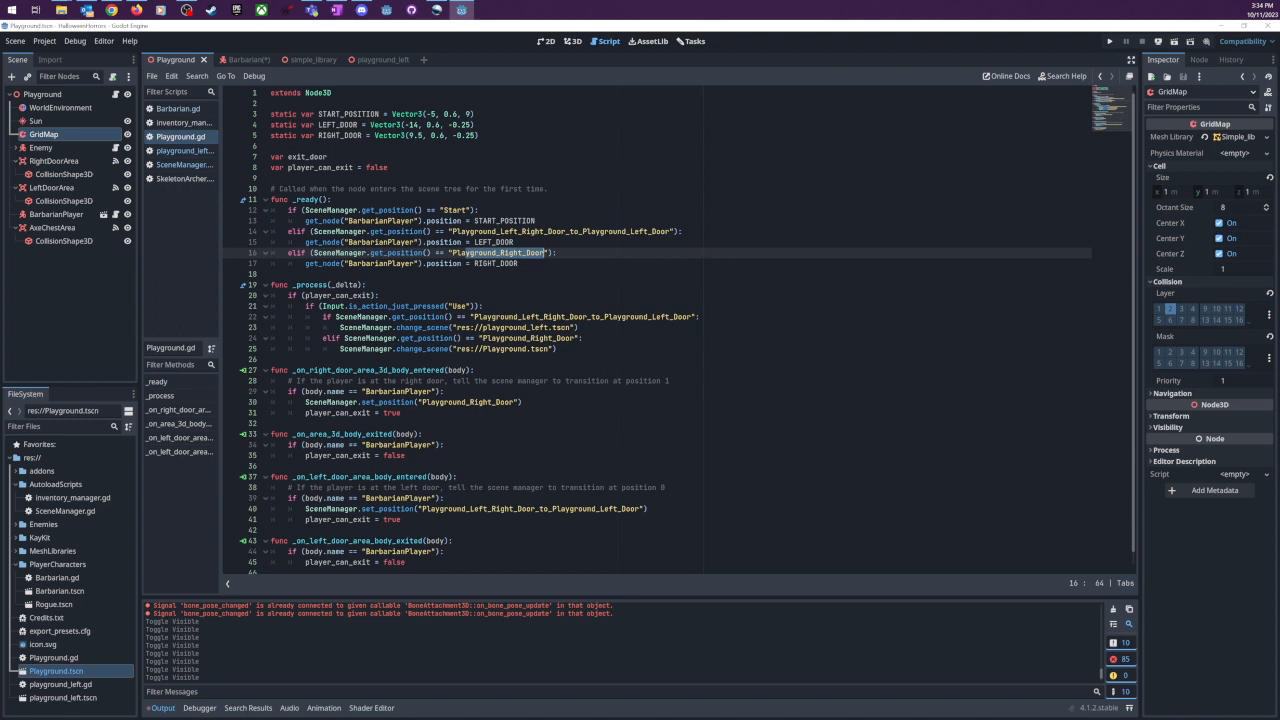
left_click(557, 253)
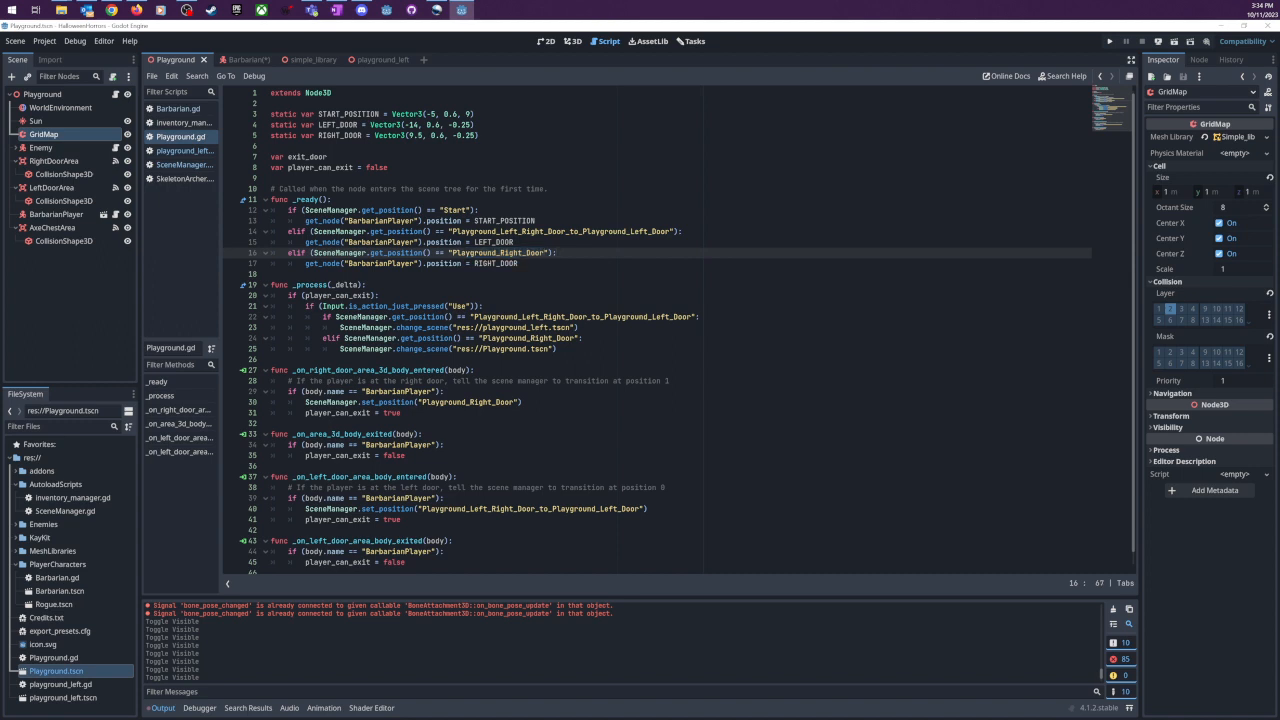
- Return to the Playground level's 3D view, save the scene and run the project
left_click(572, 41)
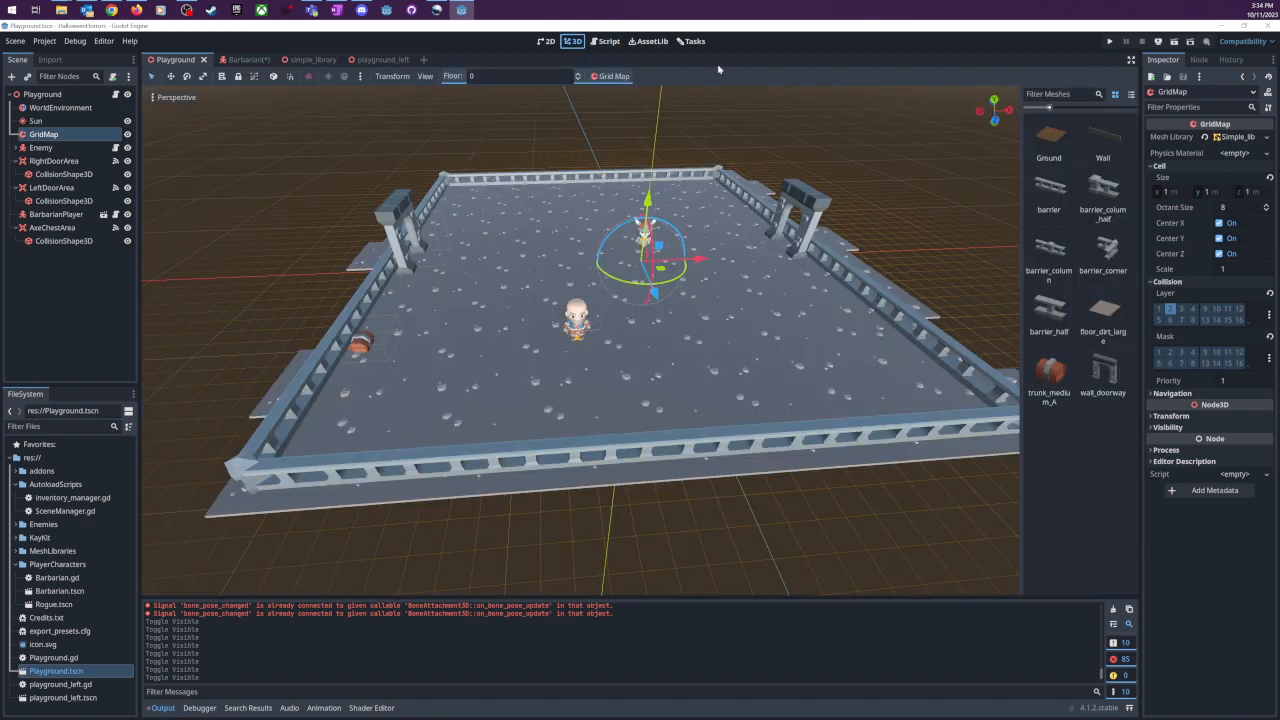
scroll(674, 291, "up", 2)
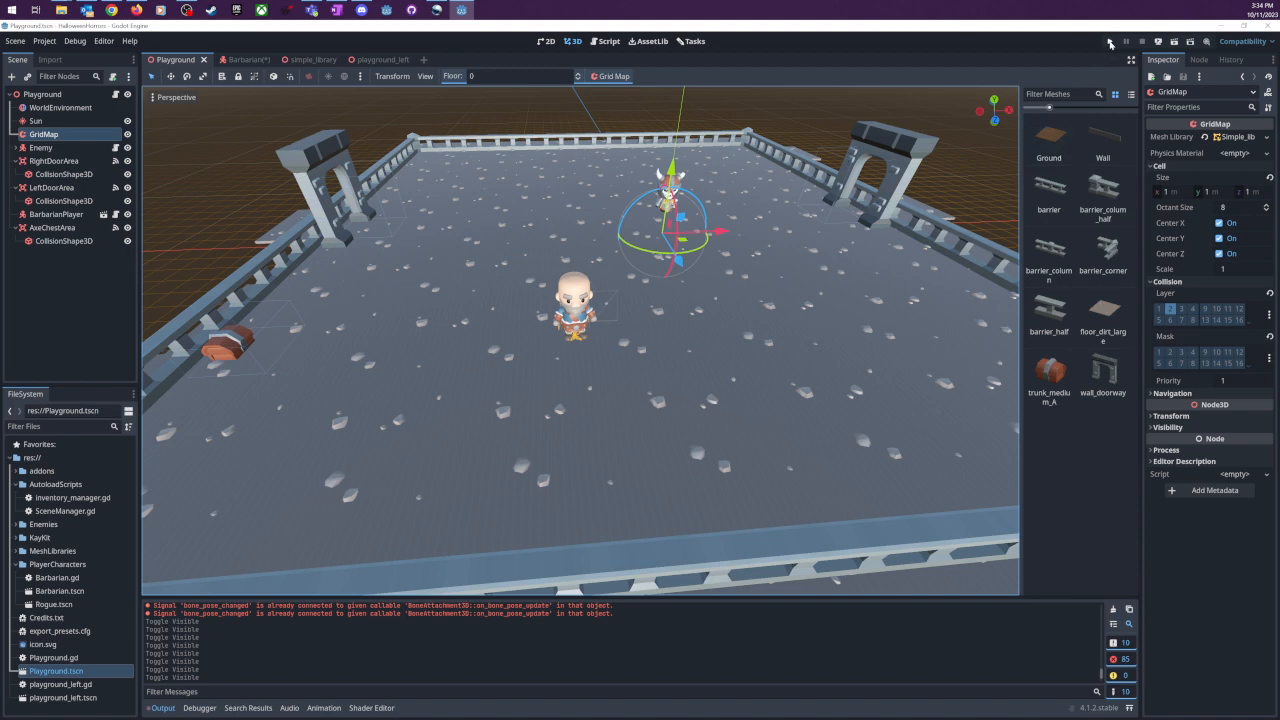
key("ctrl+s")
key("F5")
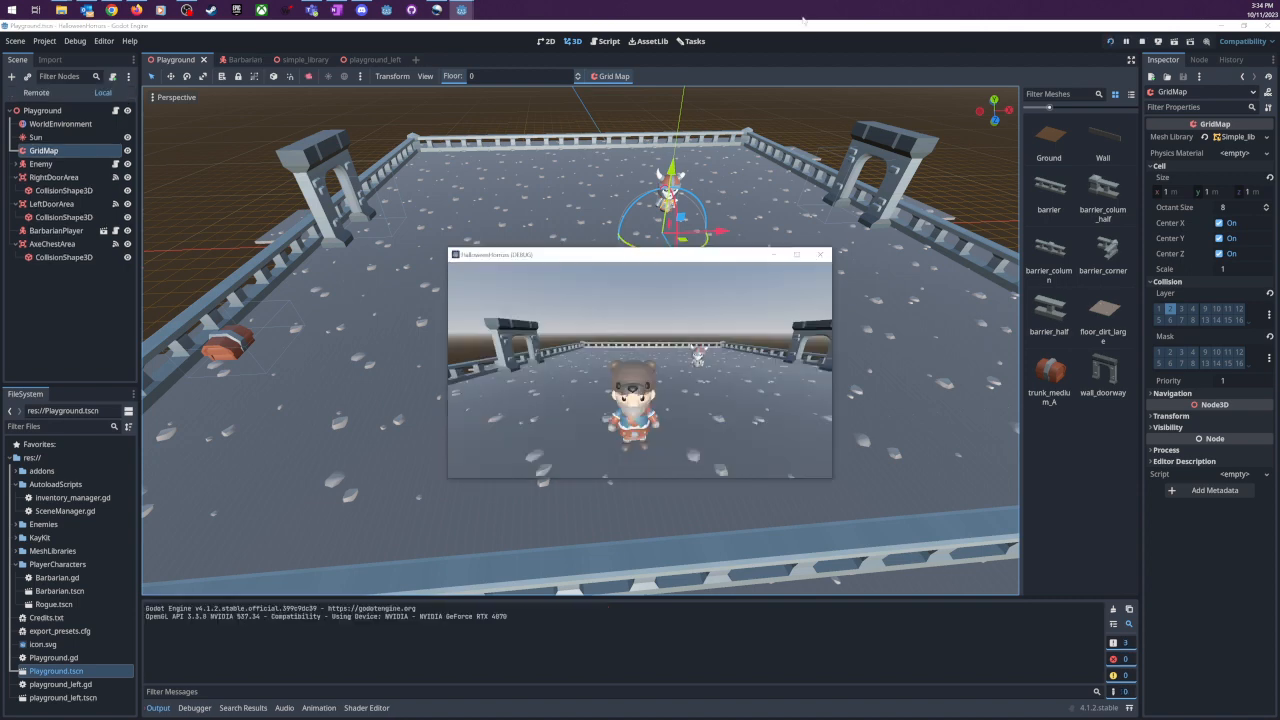
- Test the Barbarian's movement in the running game by walking in all directions around the skeleton enemy
key("w")
key("a")
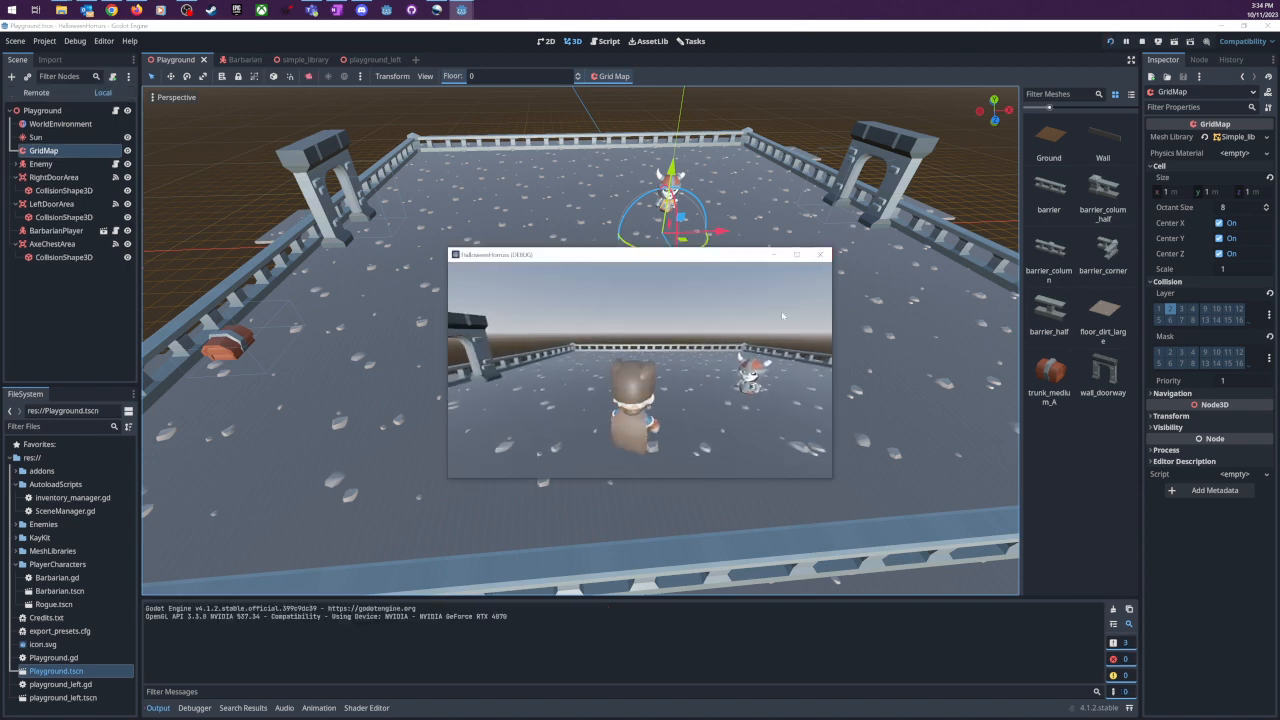
key("d")
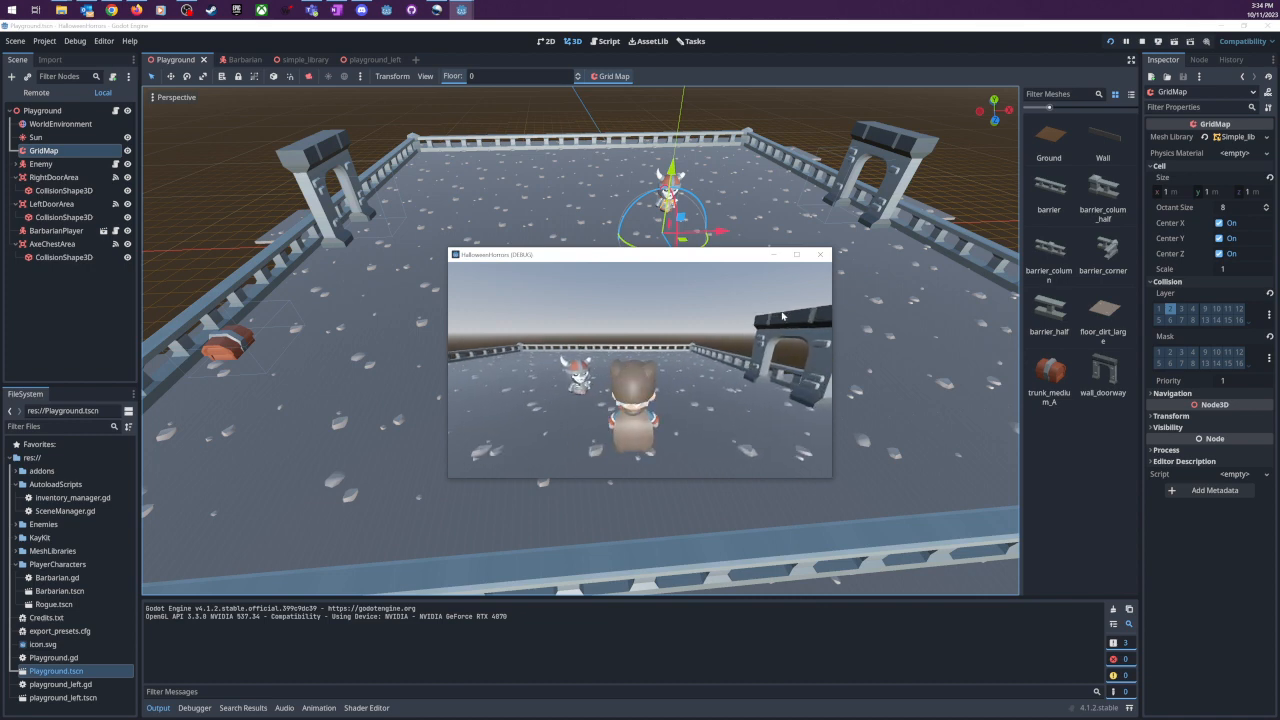
key("a")
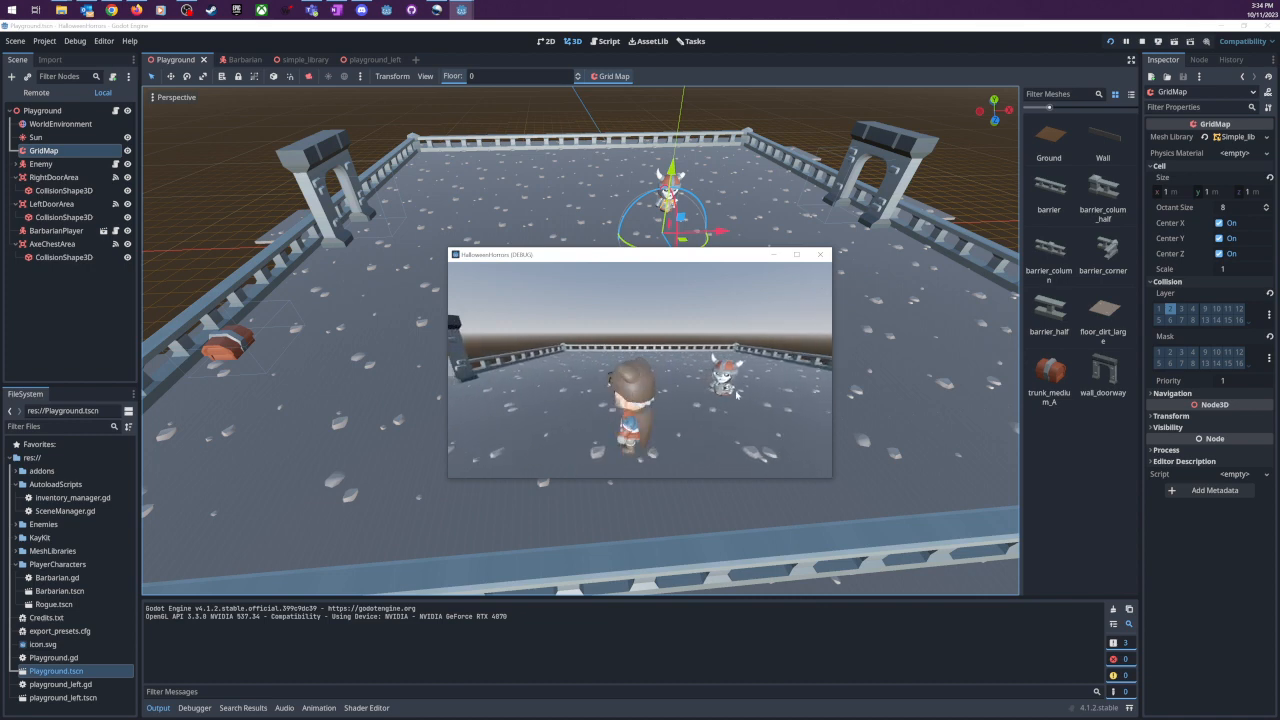
key("s")
key("d")
key("a")
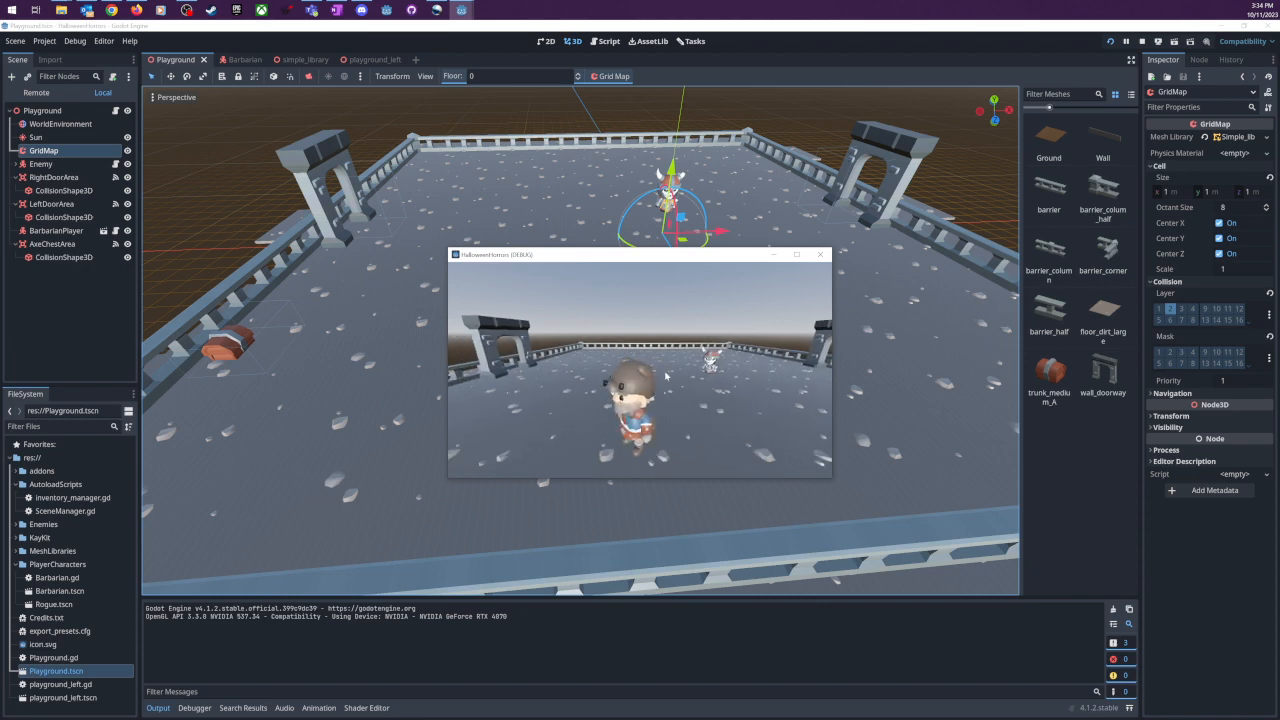
key("d")
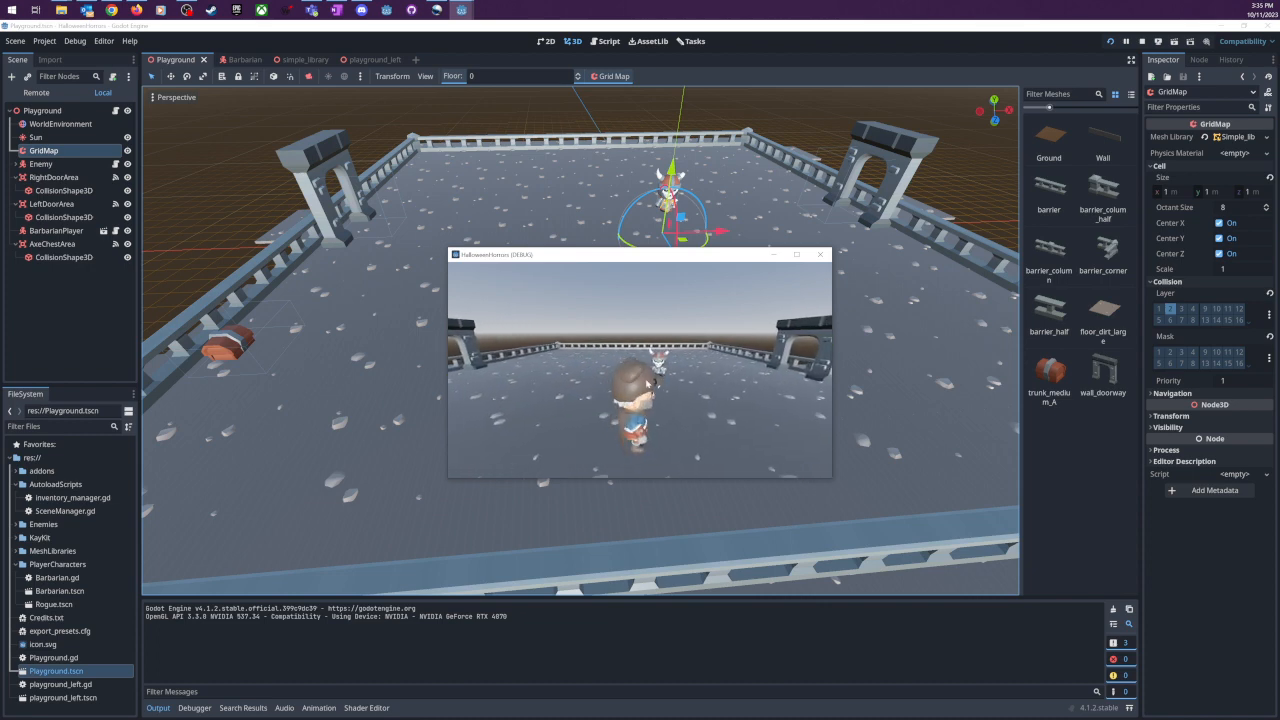
key("w")
key("a")
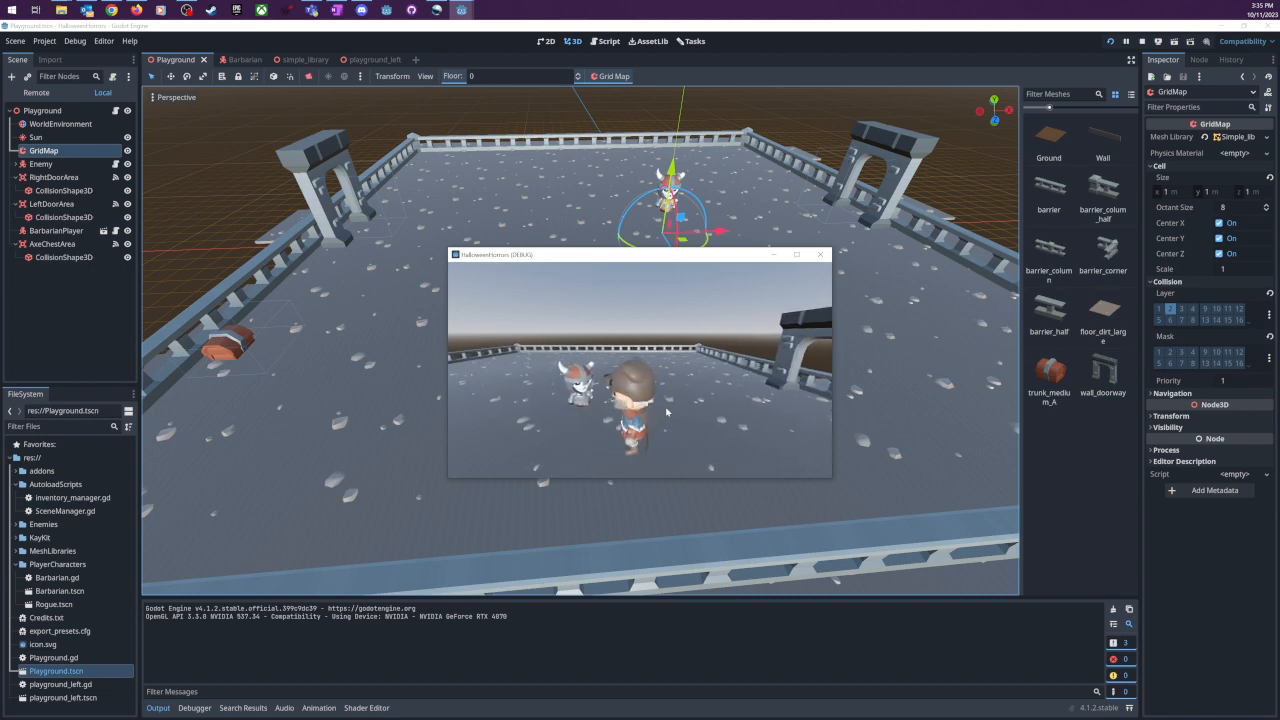
key("s")
key("w")
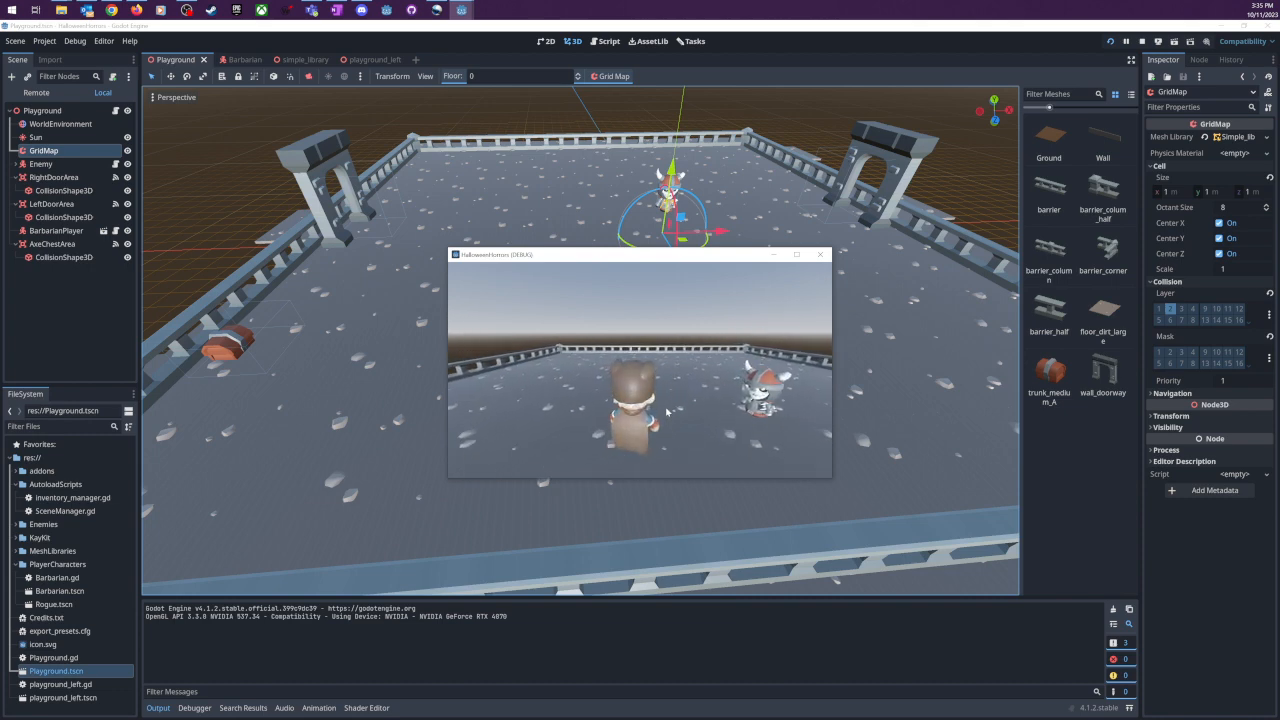
key("d")
key("s")
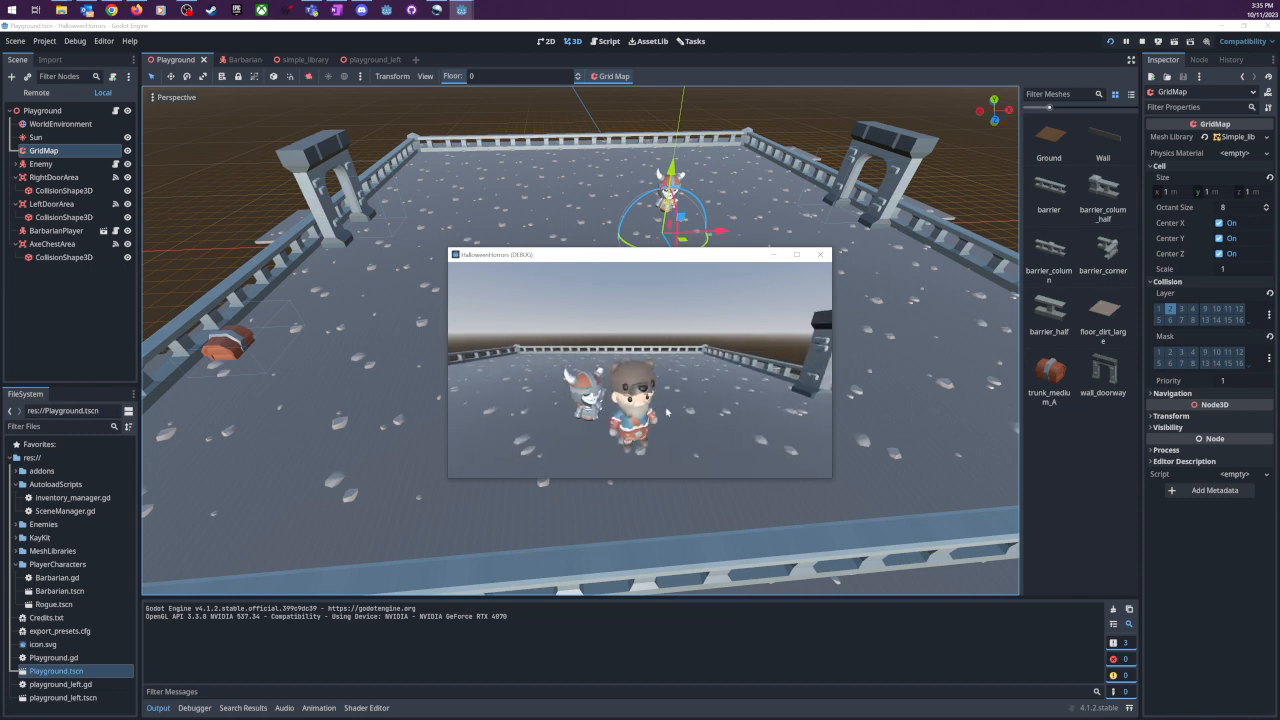
- Walk the Barbarian to the chest by the fence, pick up the axe and turn around to show it
key("a")
key("a")
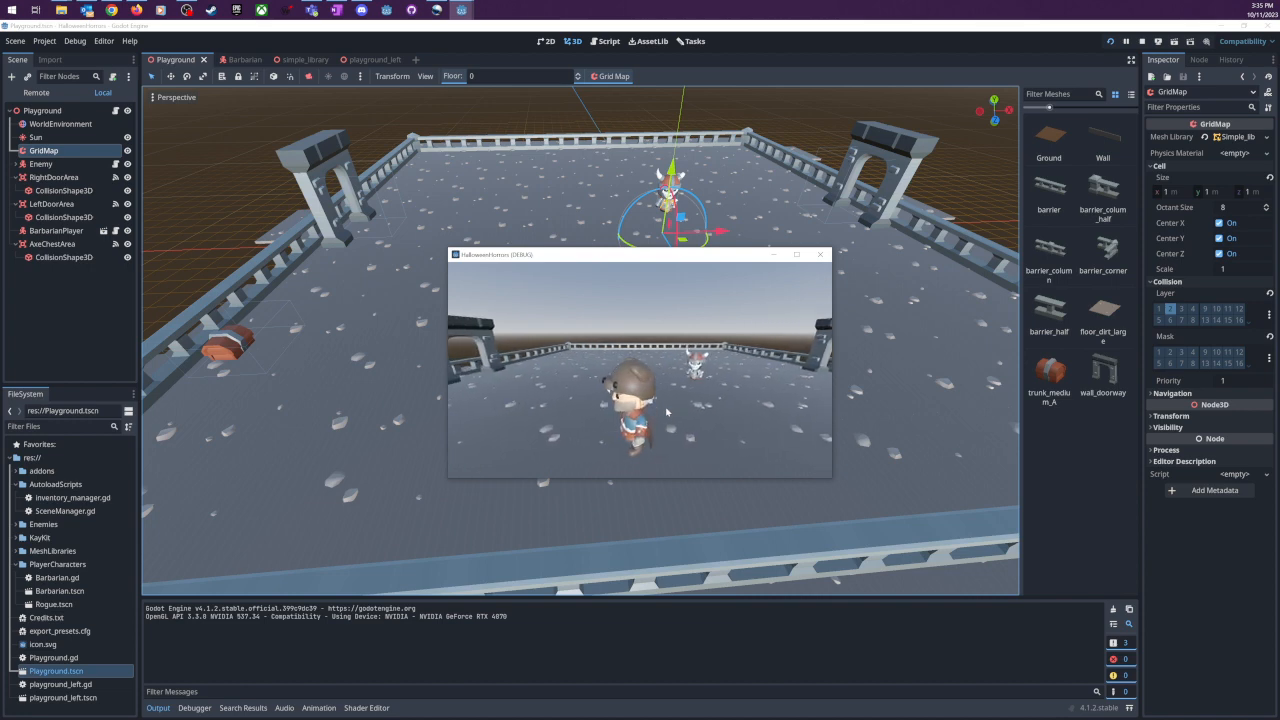
key("a")
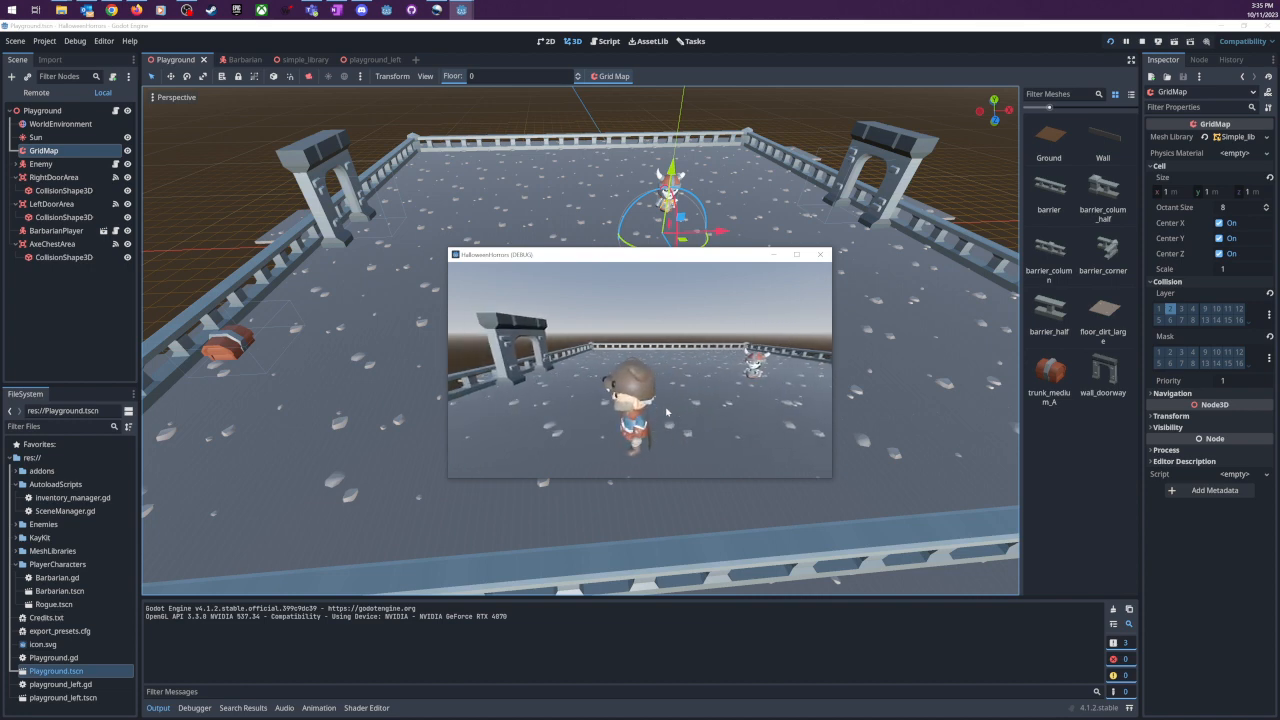
key("s")
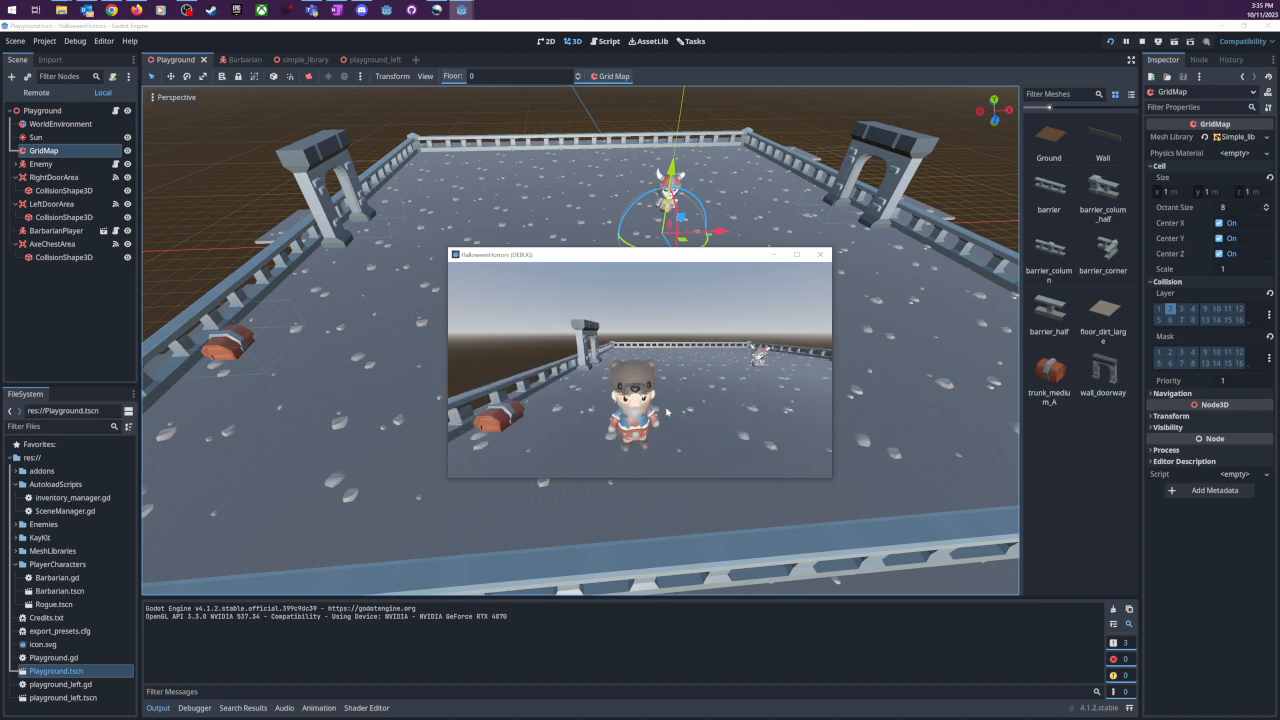
key("w")
key("s")
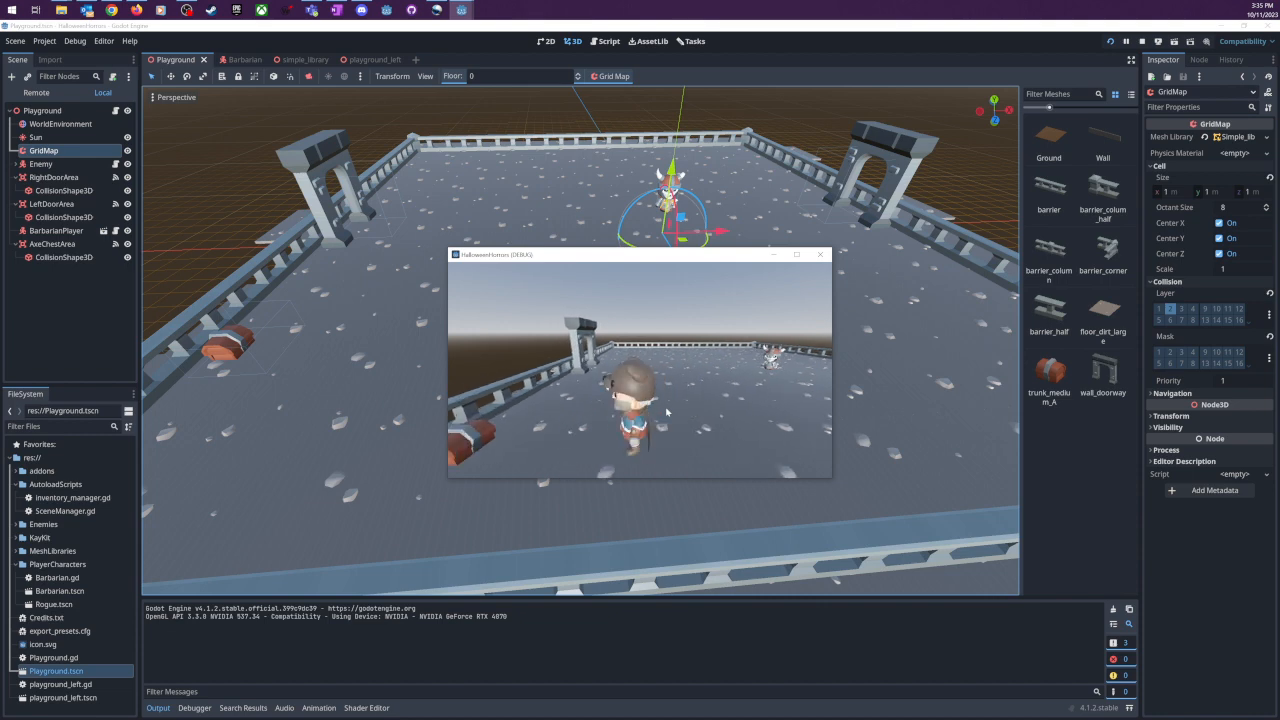
key("a")
key("a")
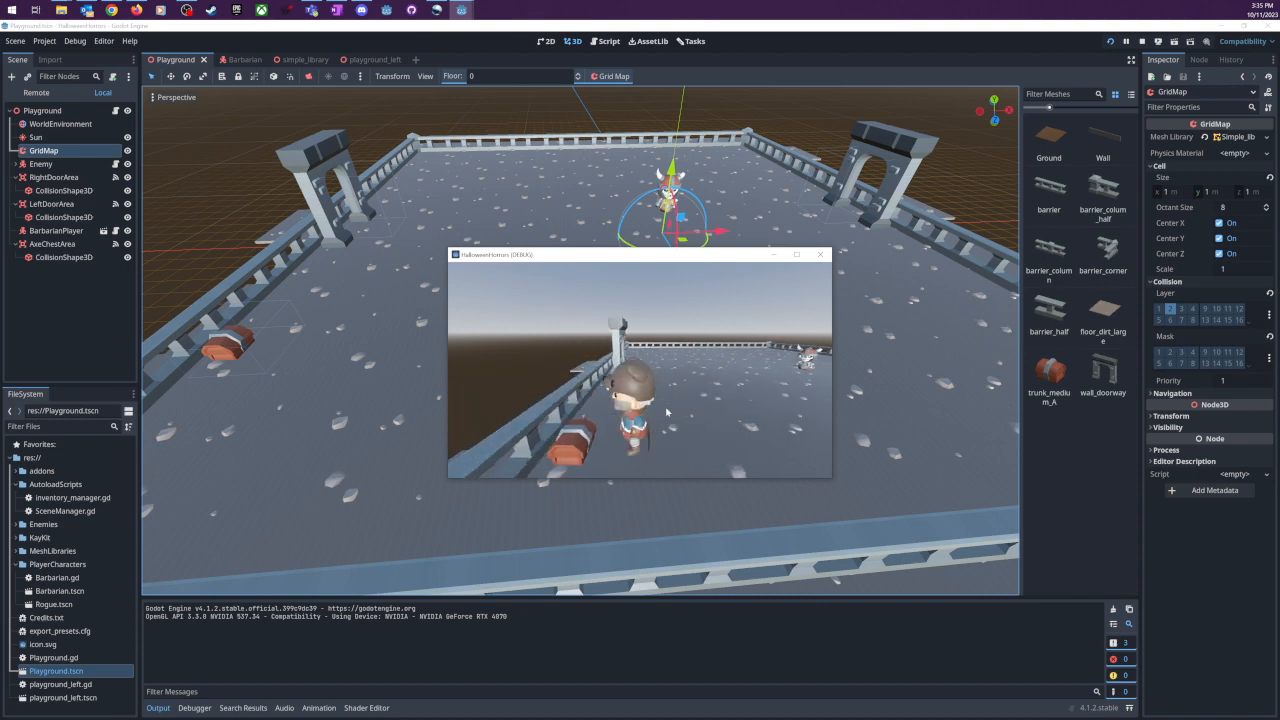
key("e")
key("d")
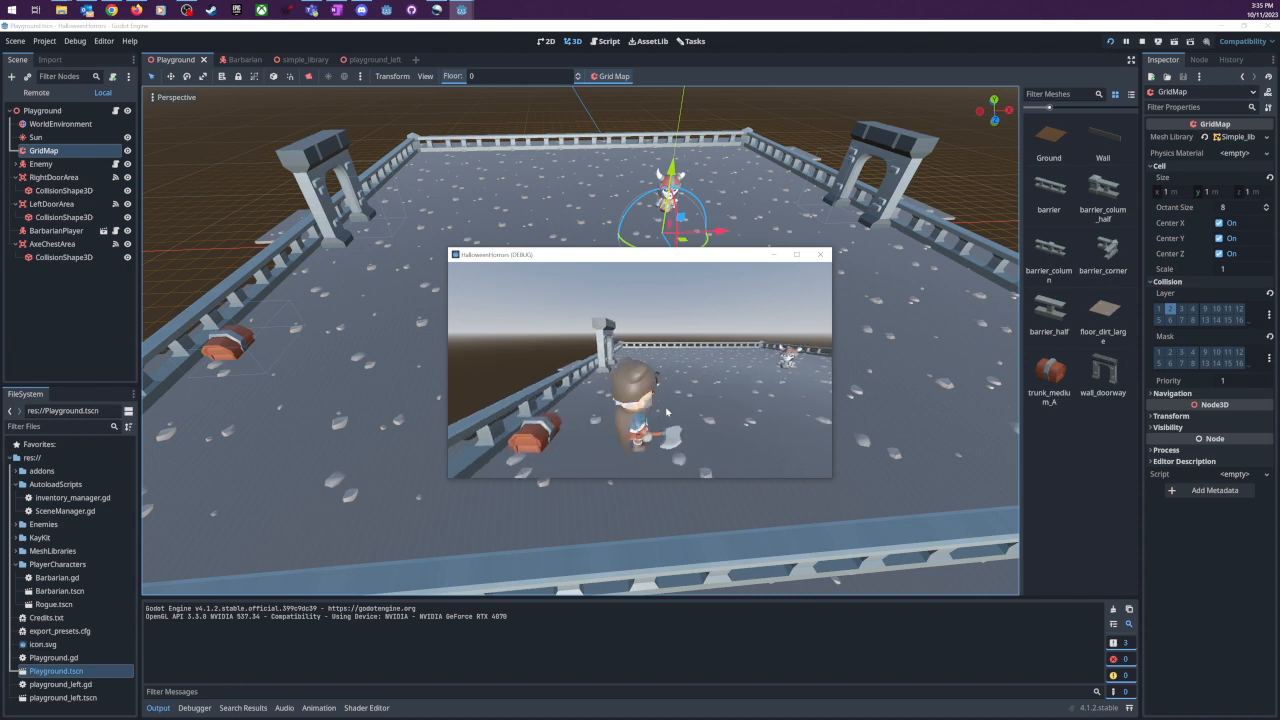
key("a")
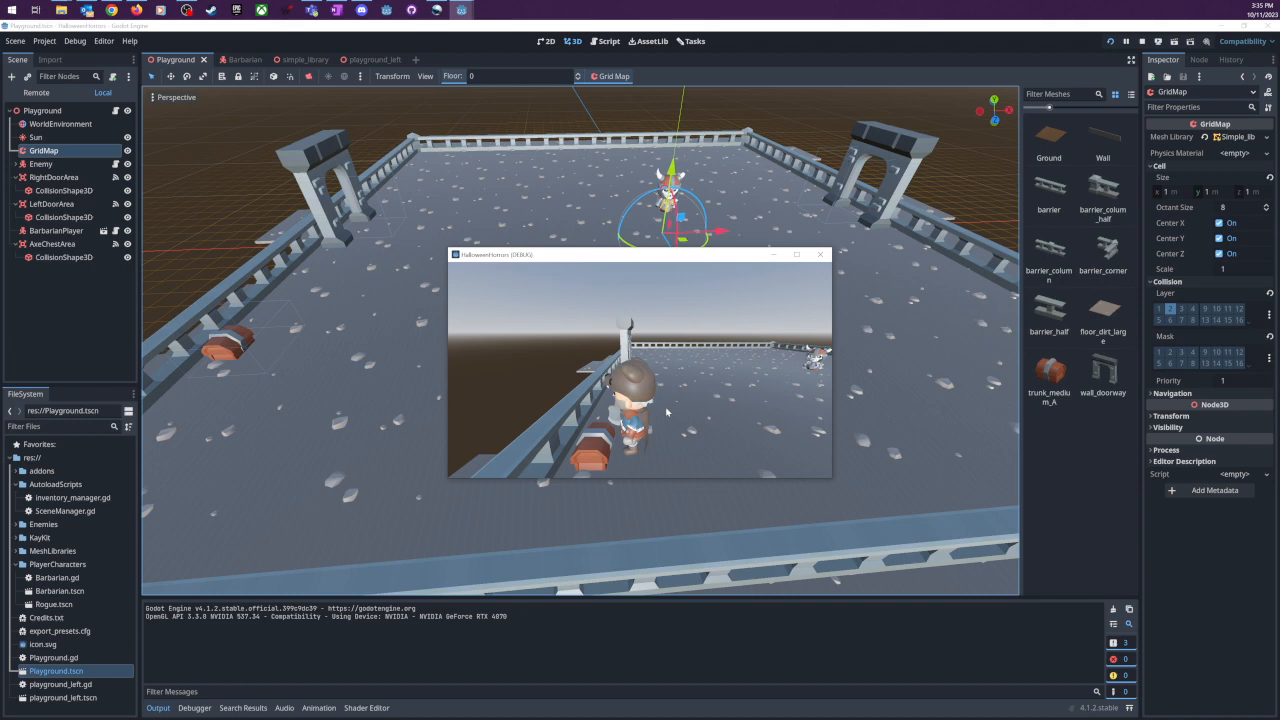
key("s")
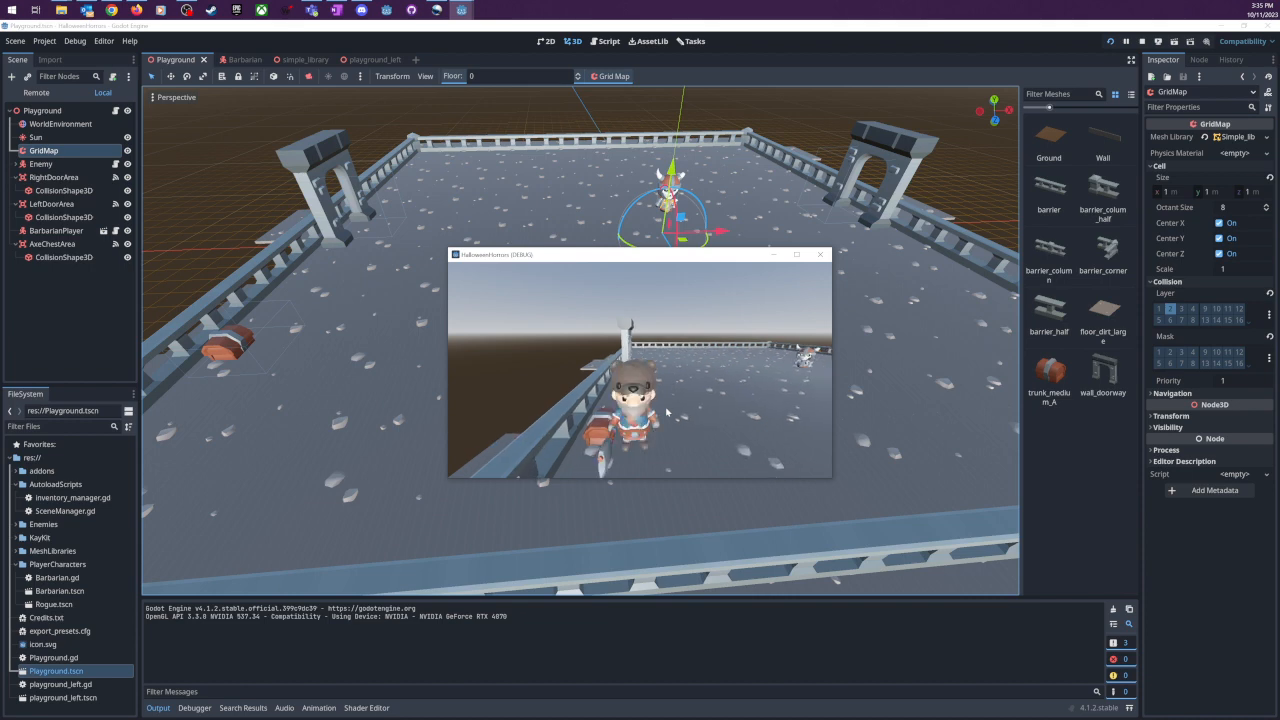
key("d")
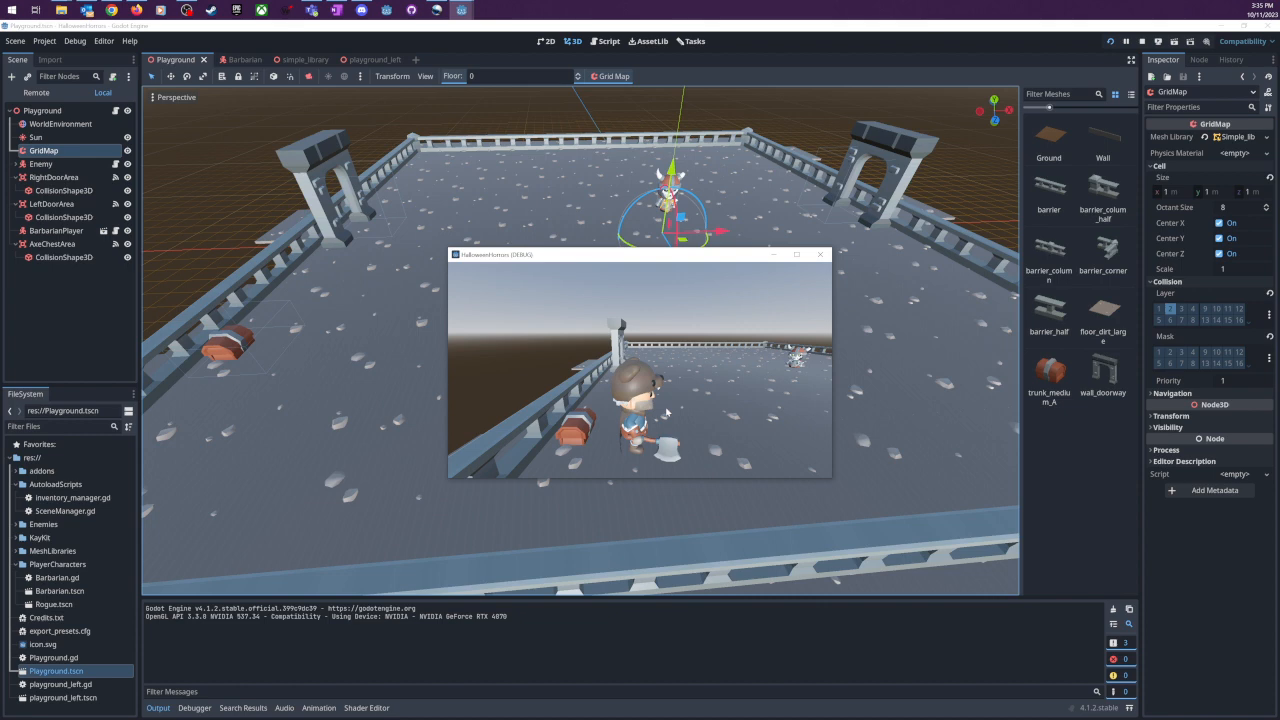
- Walk the Barbarian to the left doorway and go through it to test the scene change
key("w")
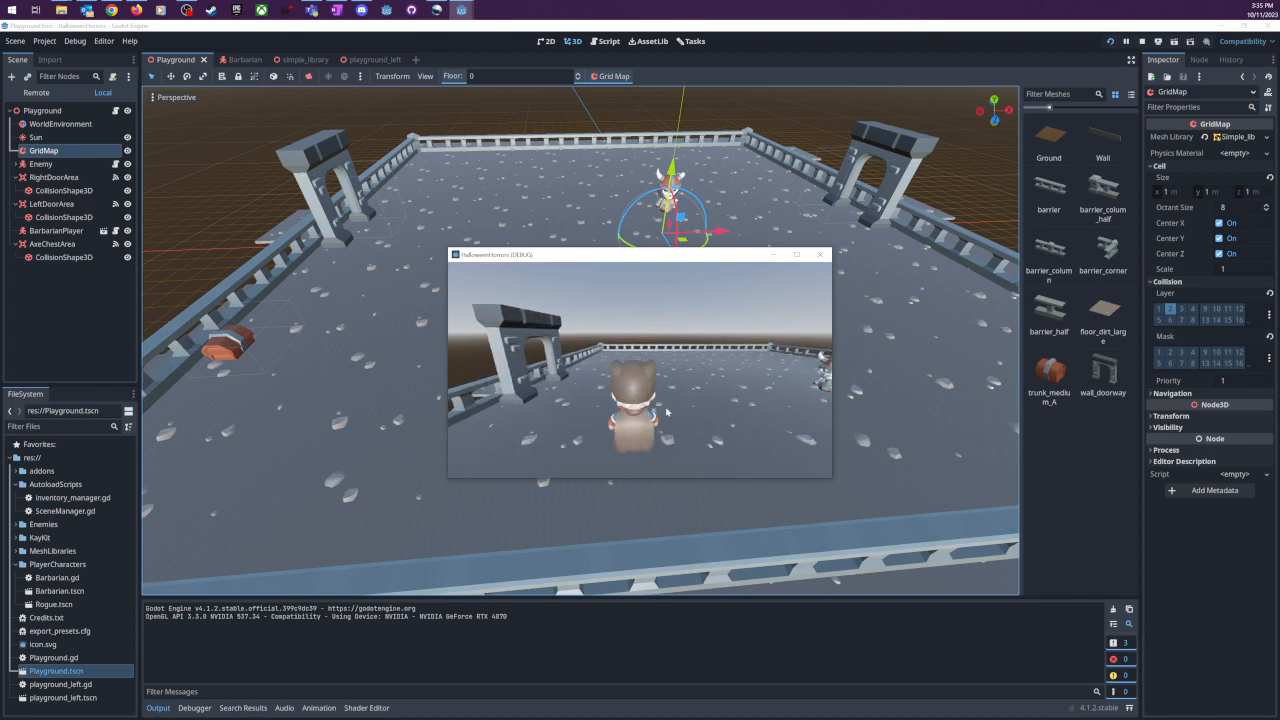
key("a")
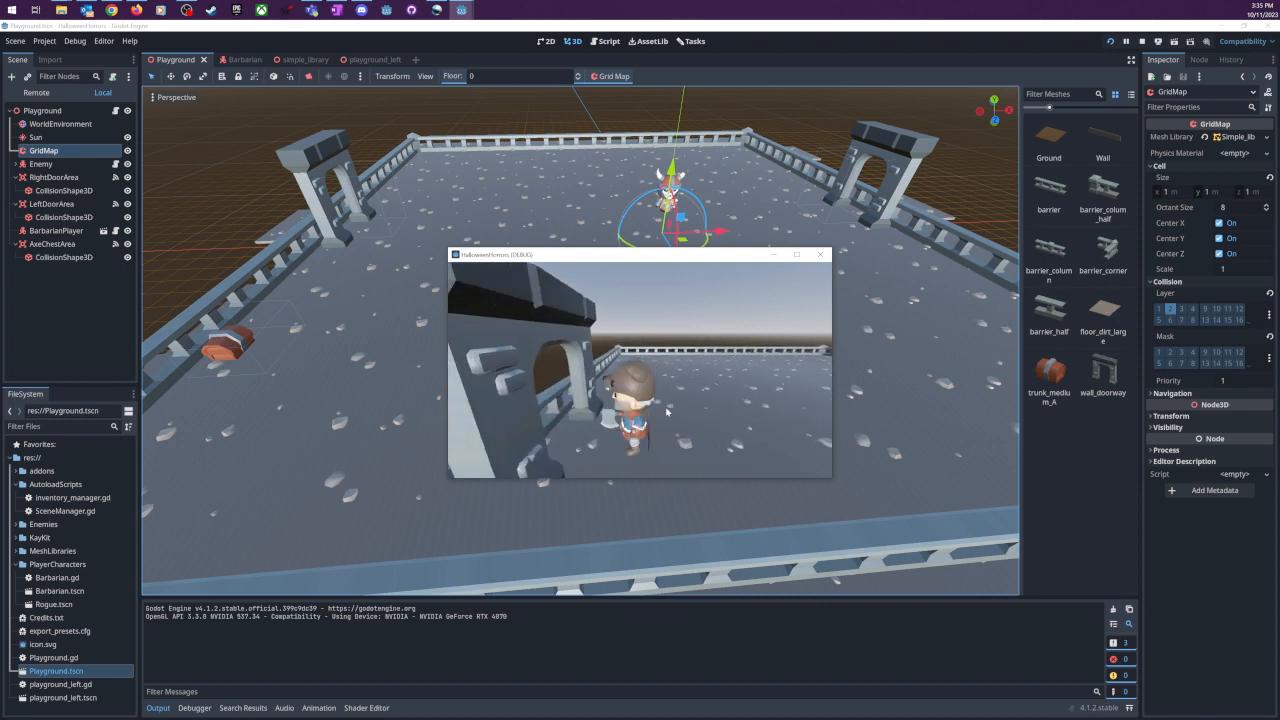
key("a")
key("d")
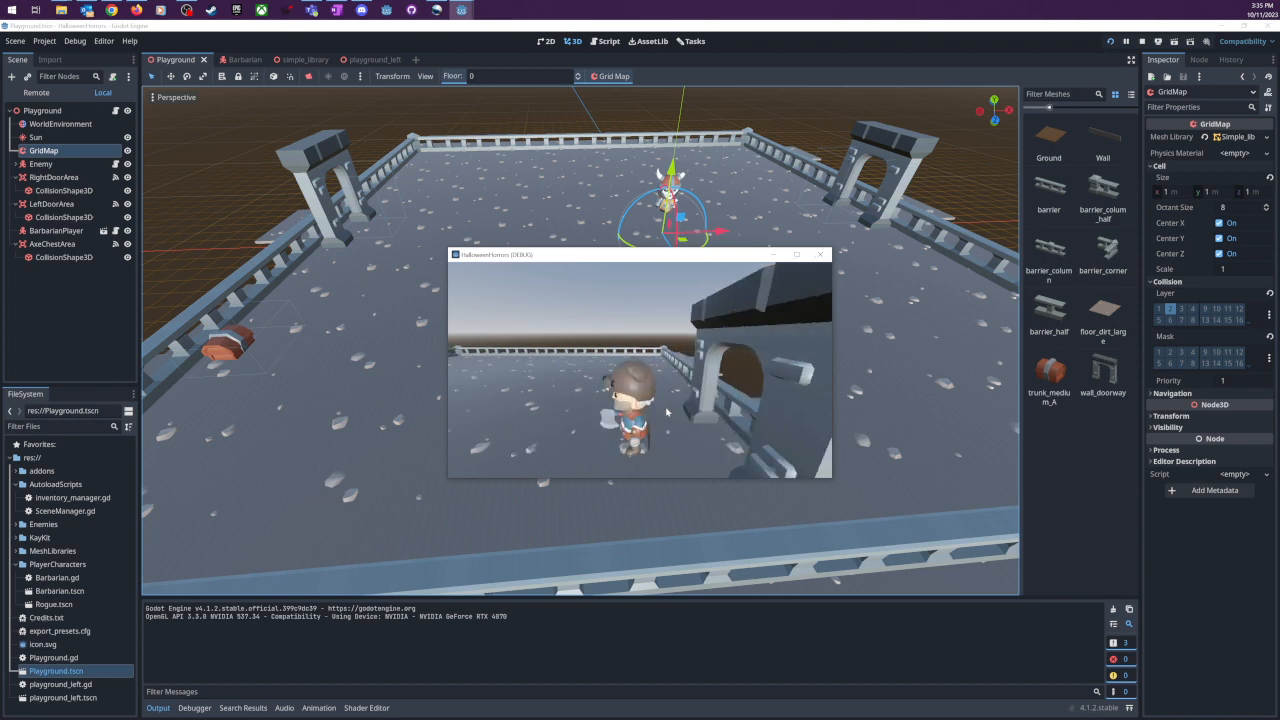
key("d")
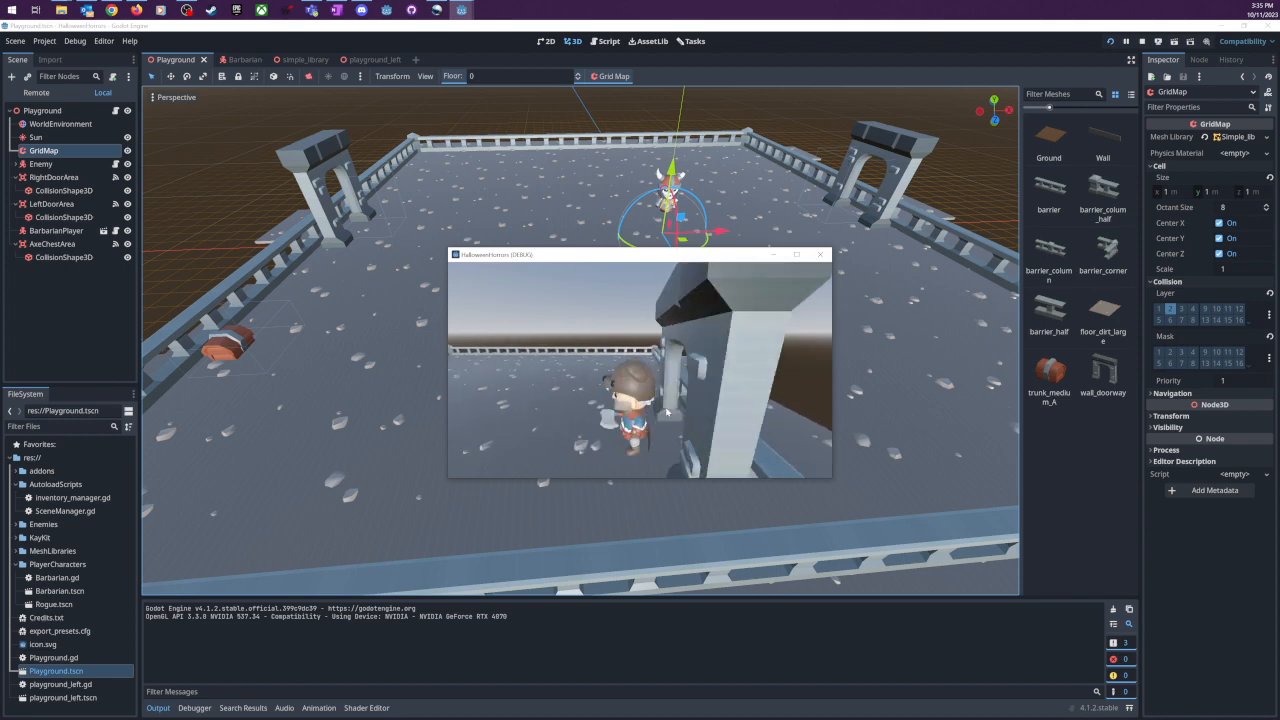
- Walk the axe-carrying Barbarian from the doorway past the chest and out across the open floor
key("d")
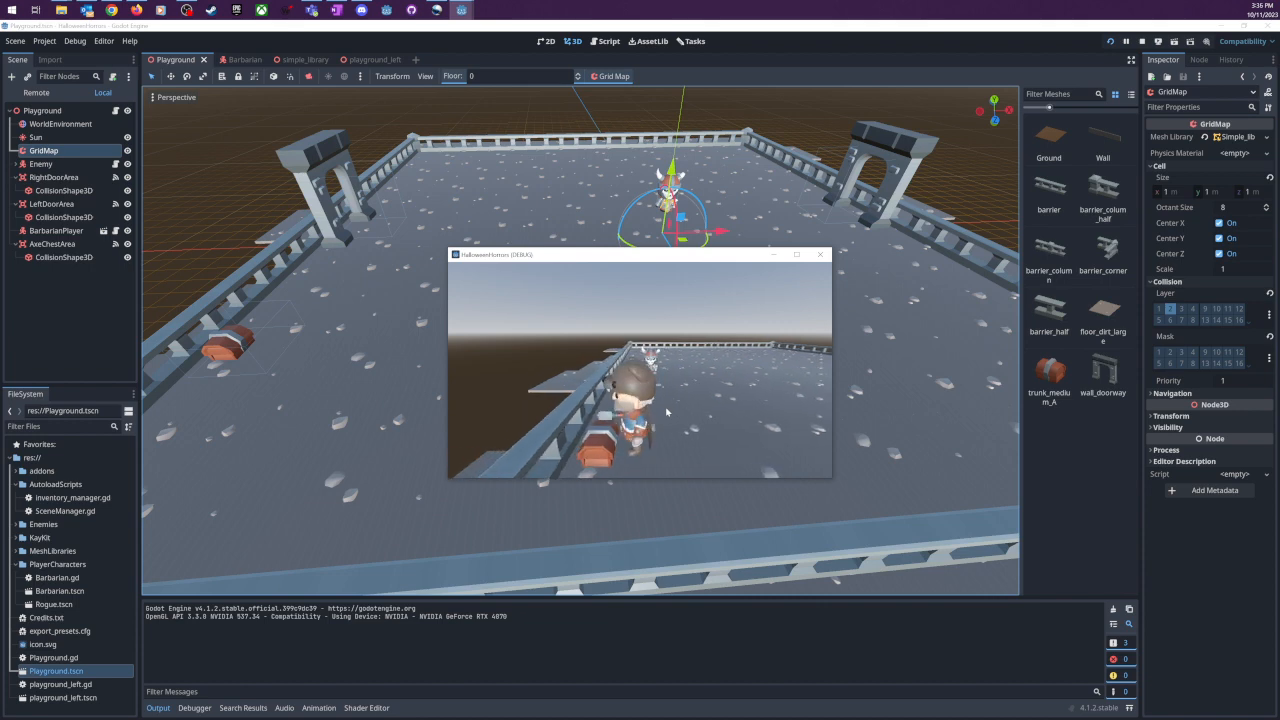
key("d")
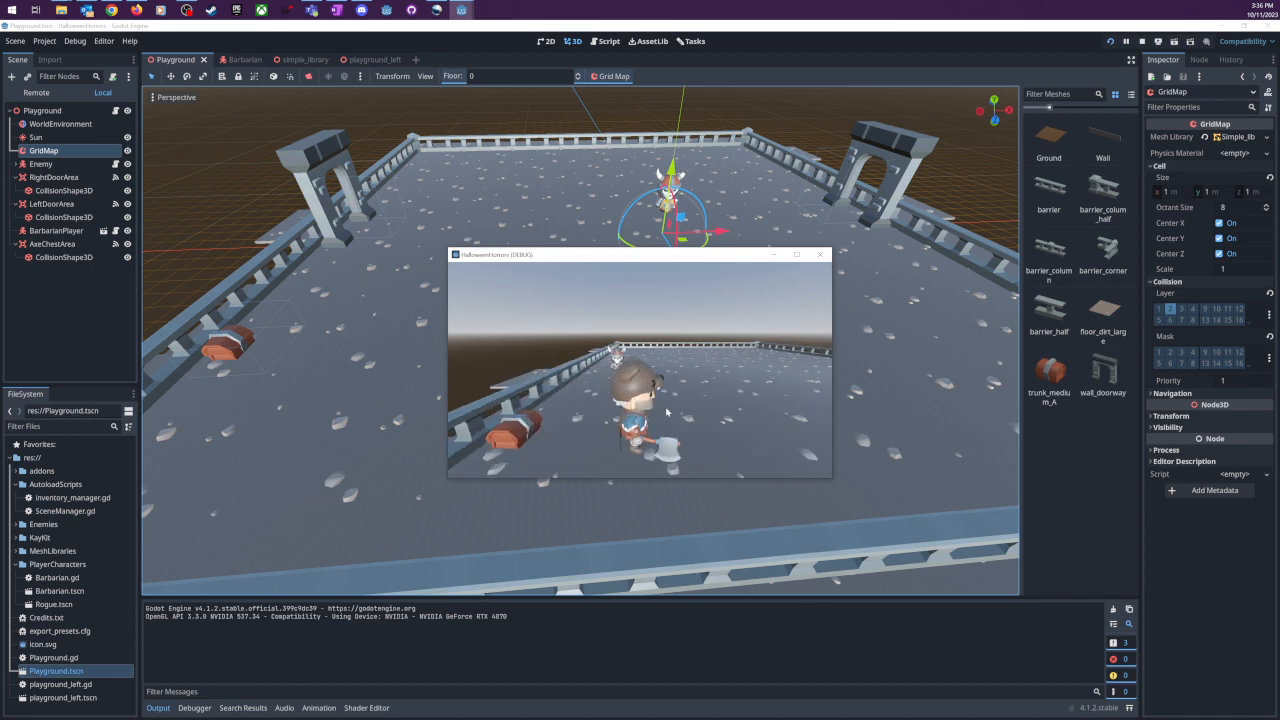
key("s")
key("d")
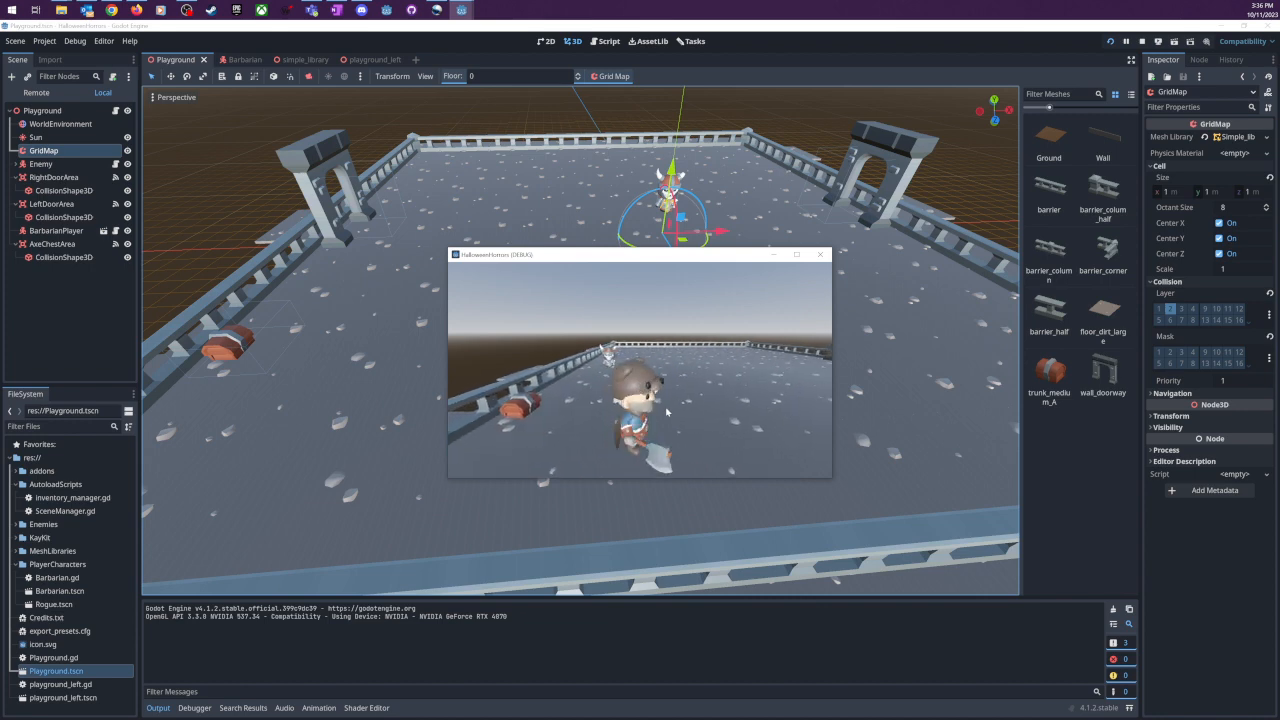
key("d")
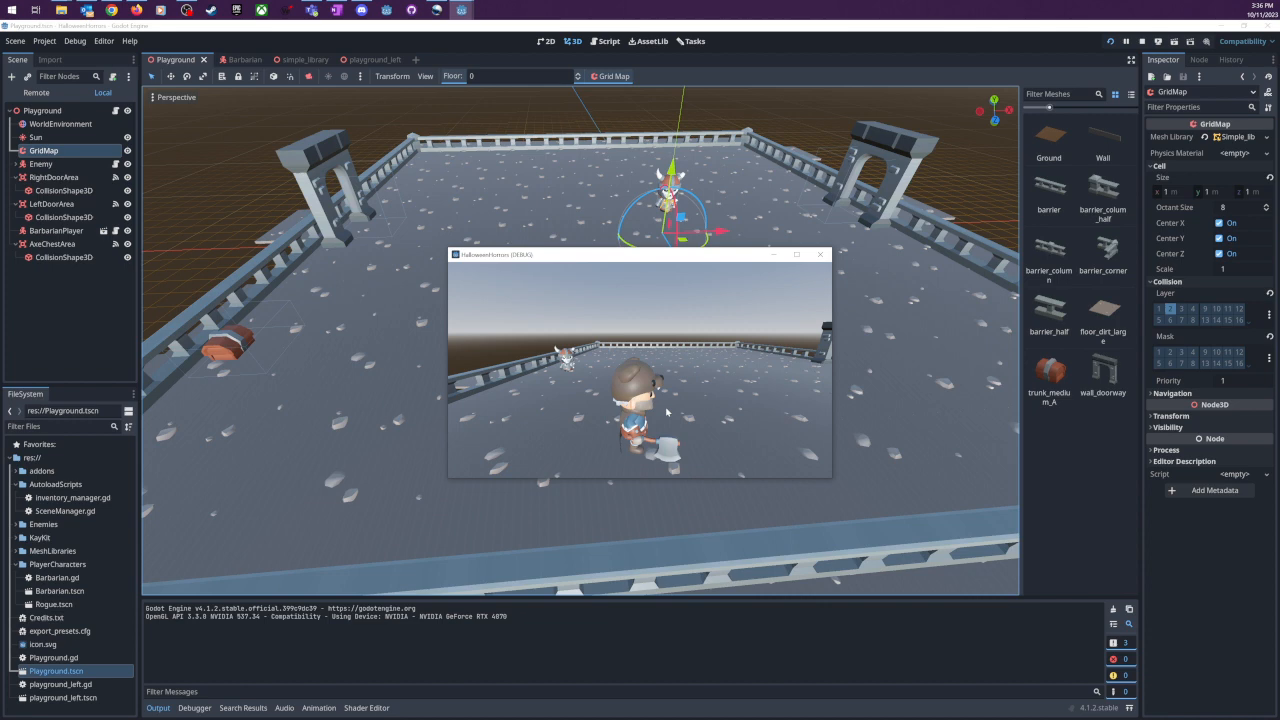
key("w")
key("d")
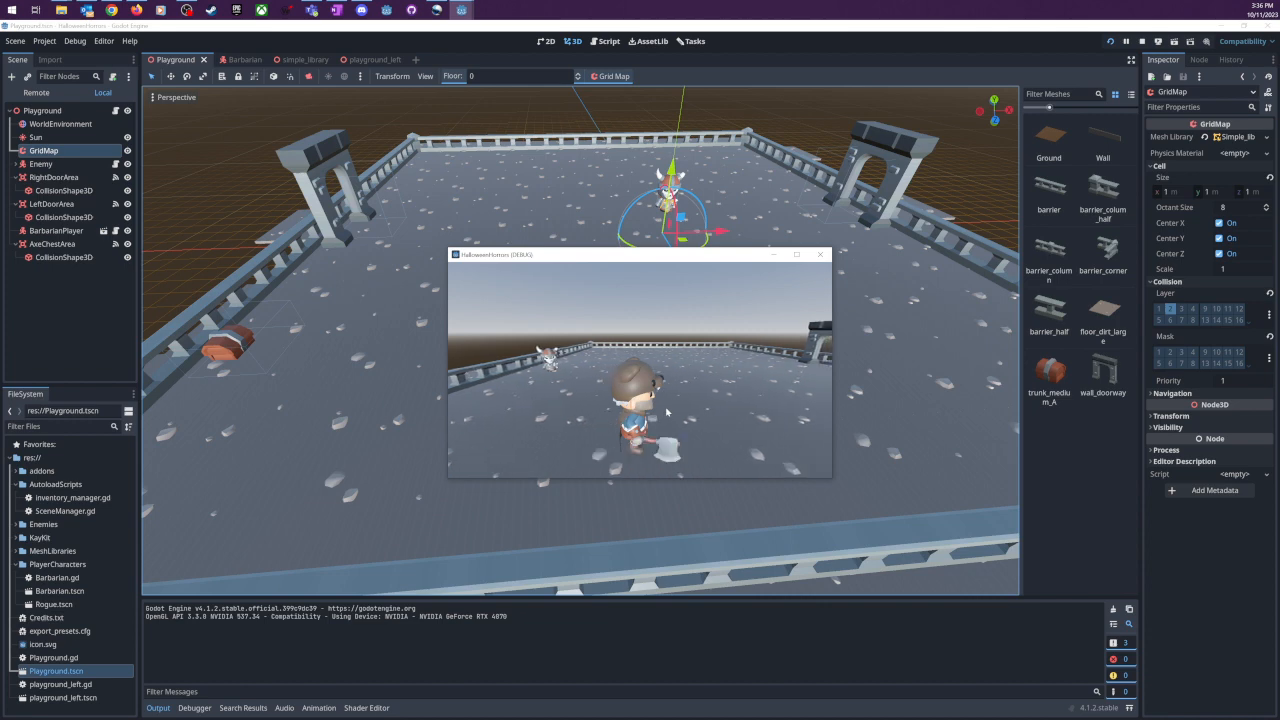
- Turn the Barbarian toward and away from the camera on the open floor to show the axe in his hand
key("d")
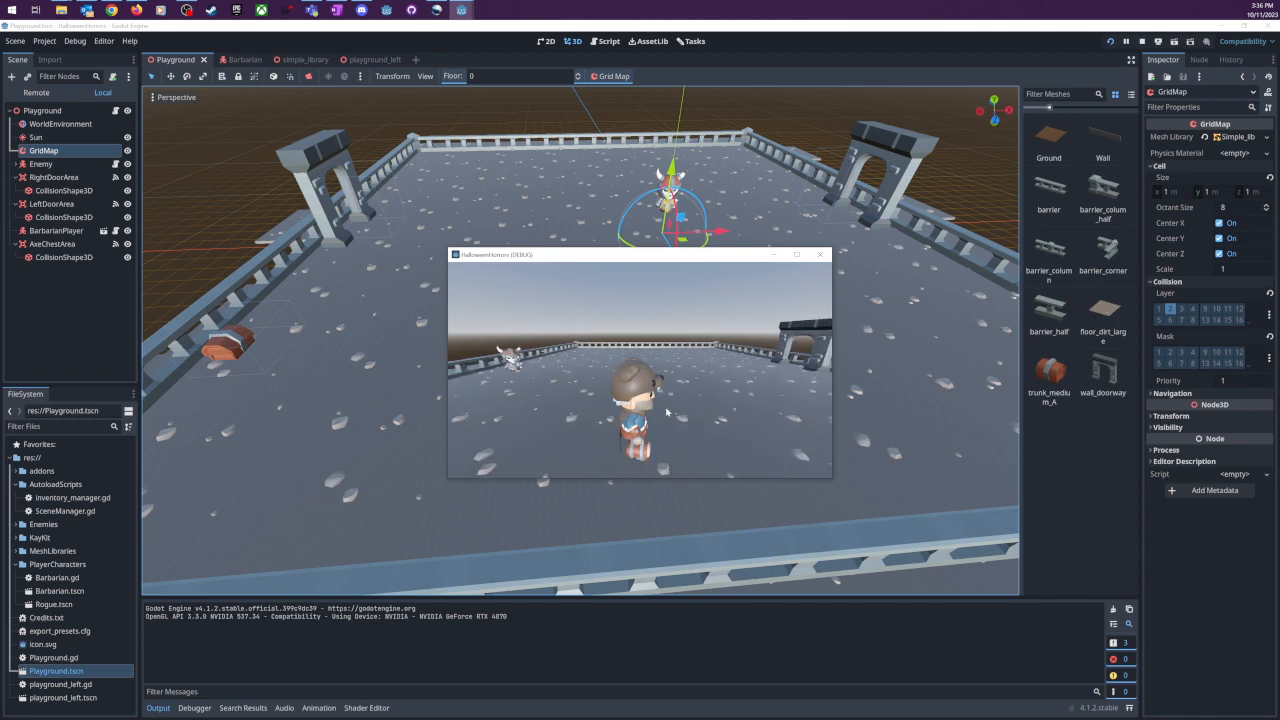
key("s")
key("w")
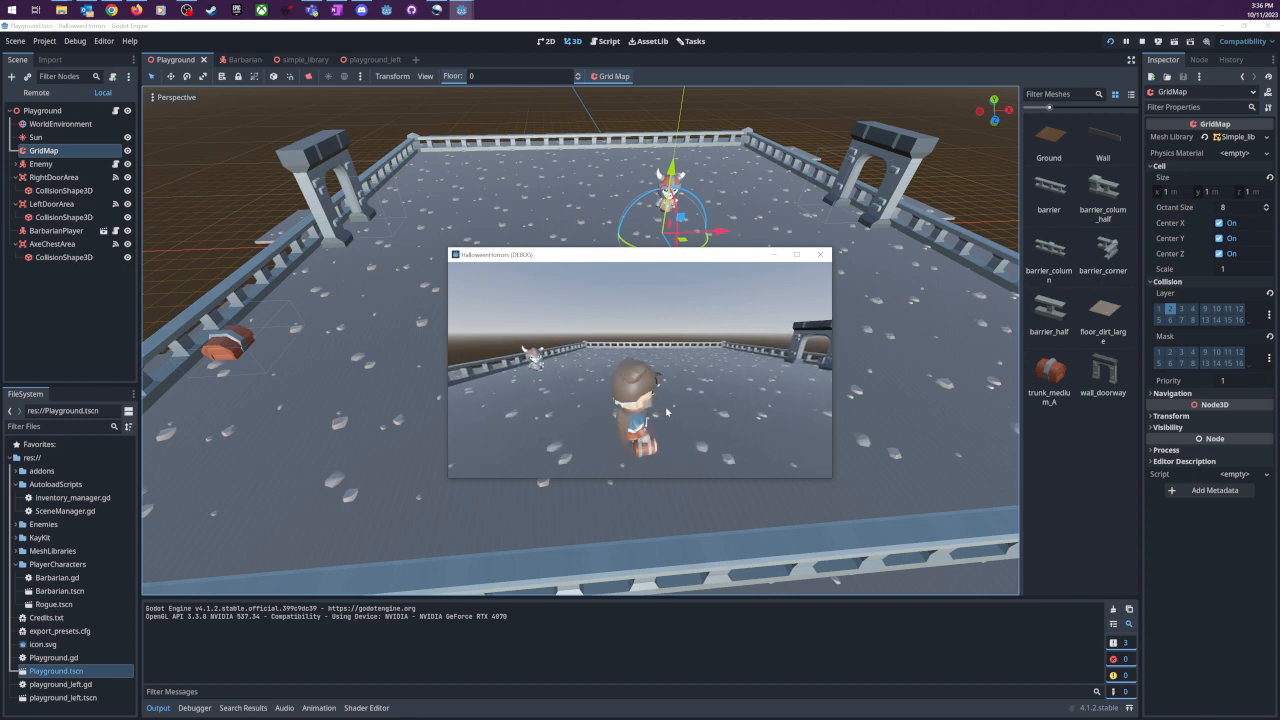
key("s")
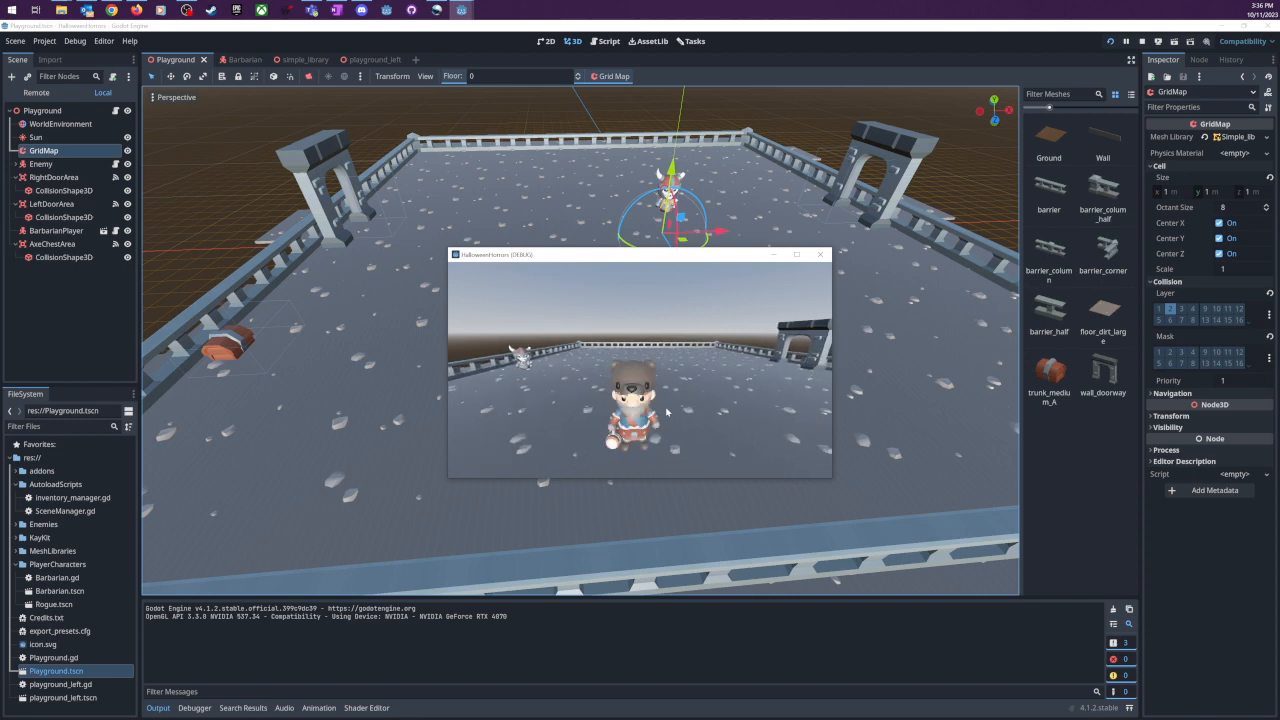
key("d")
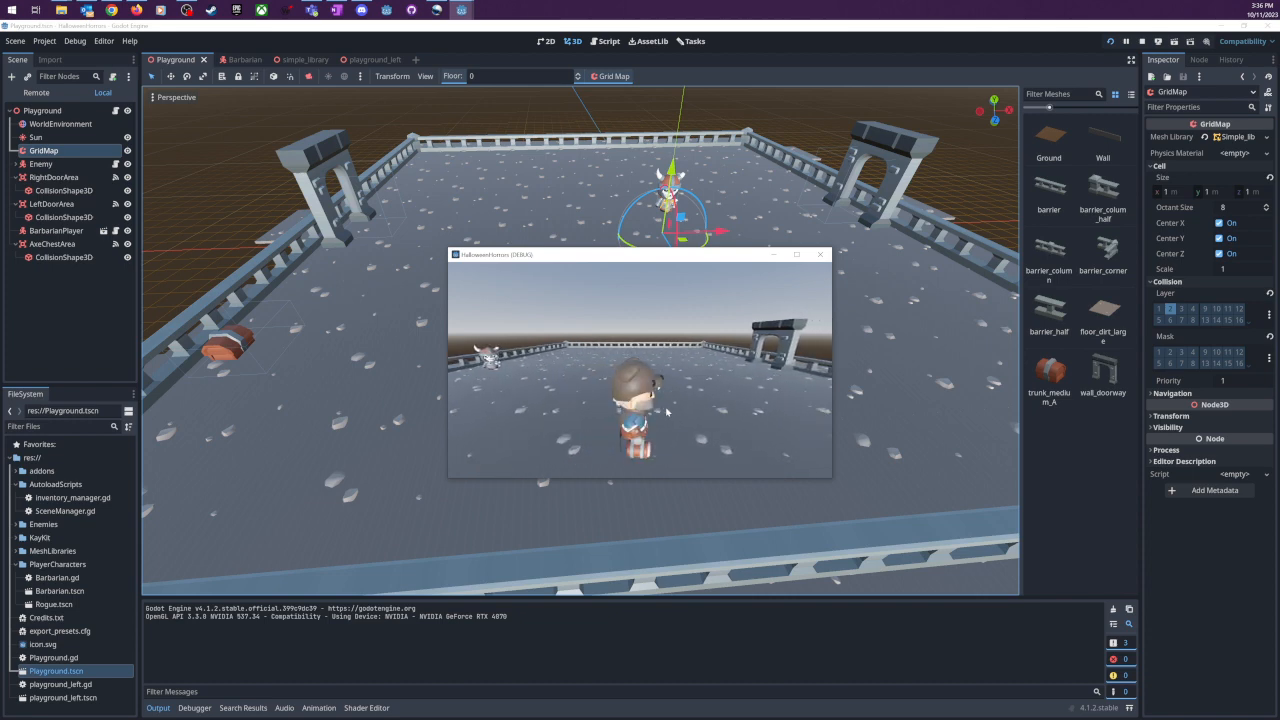
key("d")
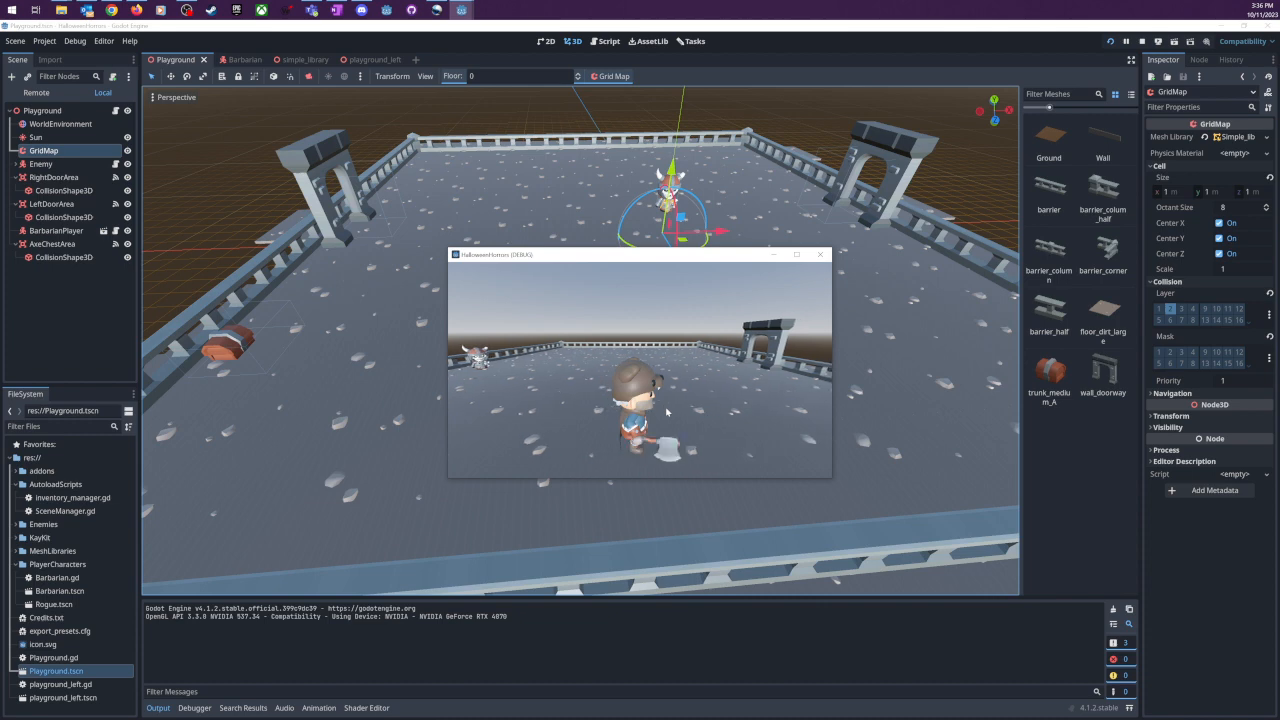
key("s")
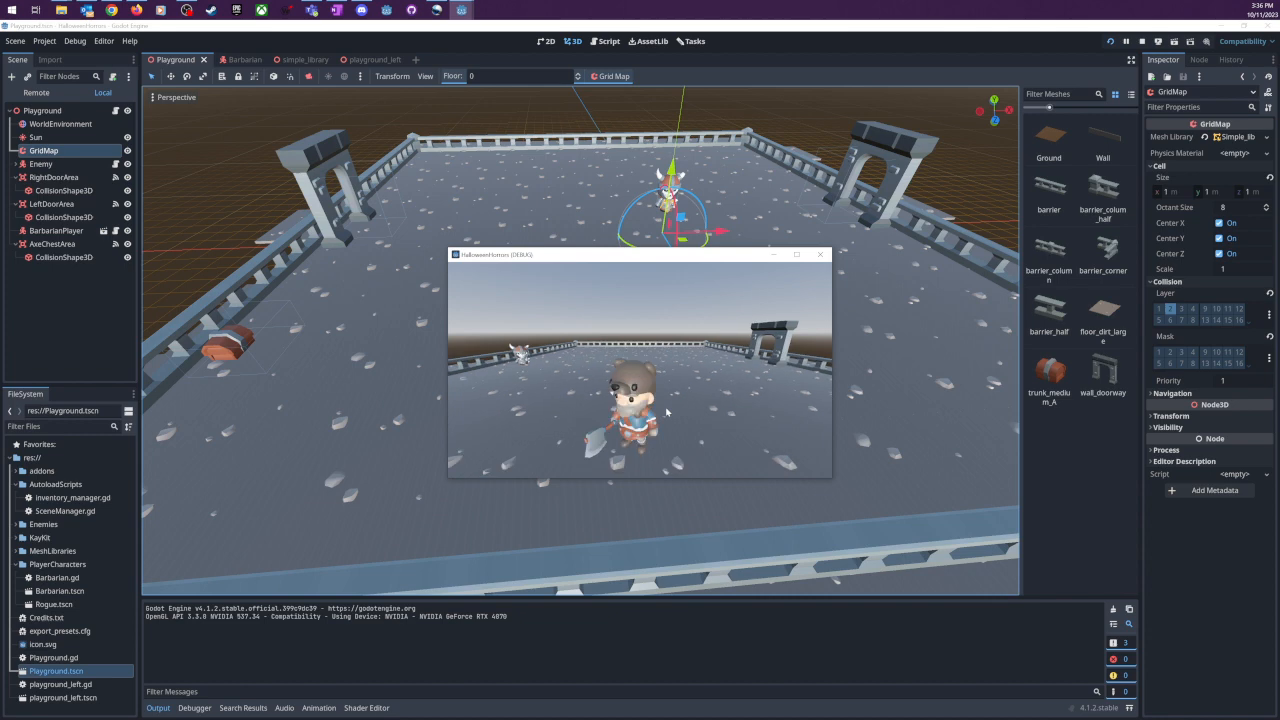
- Test the Barbarian's controls with a few more direction changes on the open floor and stop the running project
key("e")
key("e")
key("e")
key("e")
key("d")
key("w")
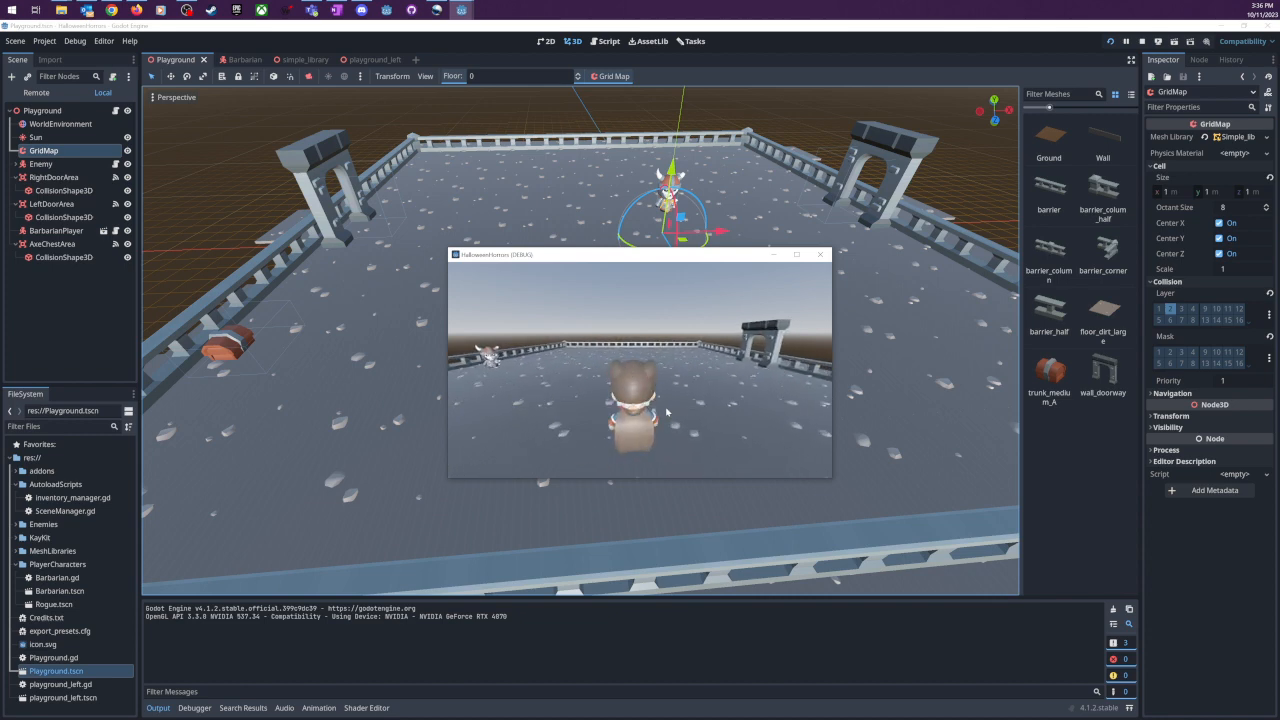
key("d")
key("a")
key("d")
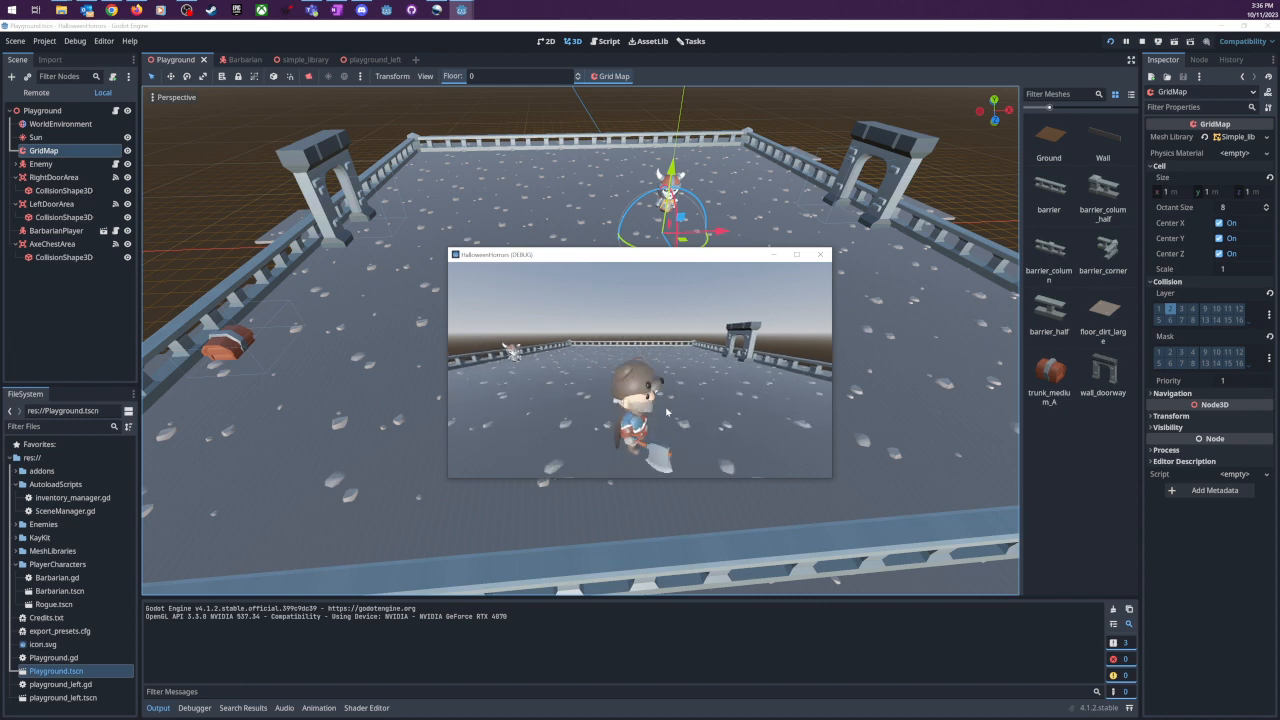
key("a")
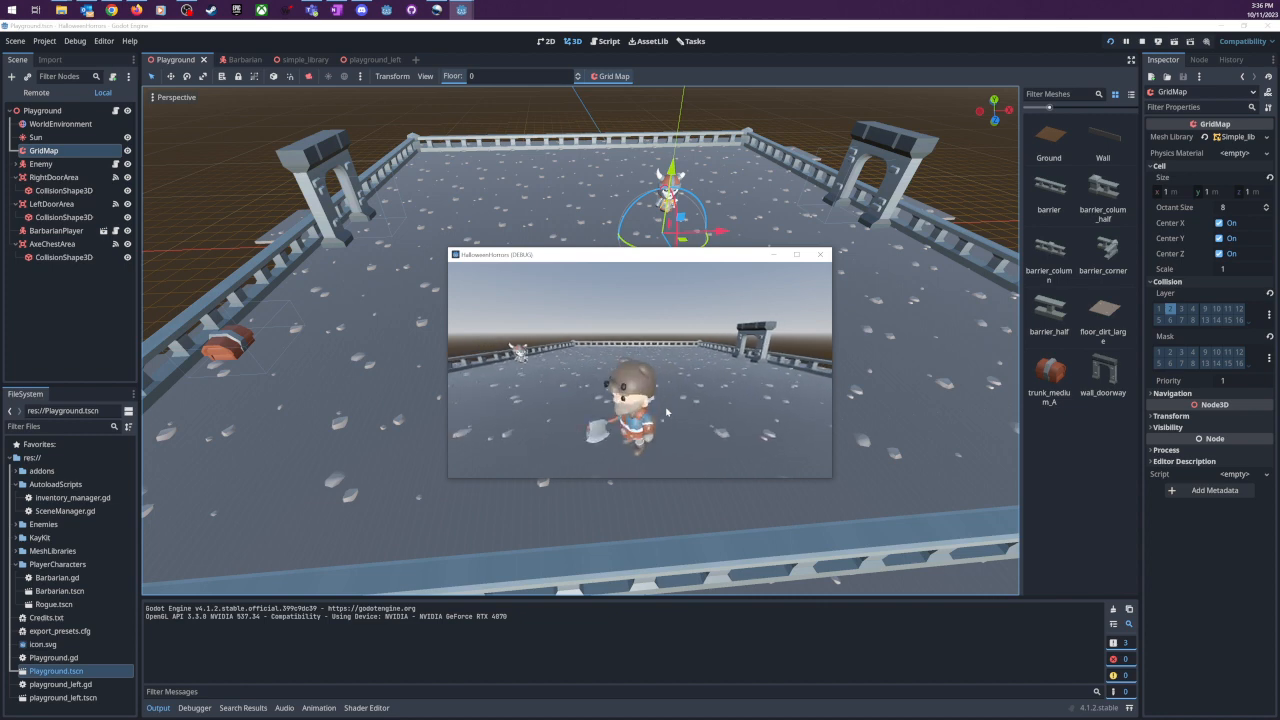
key("F8")
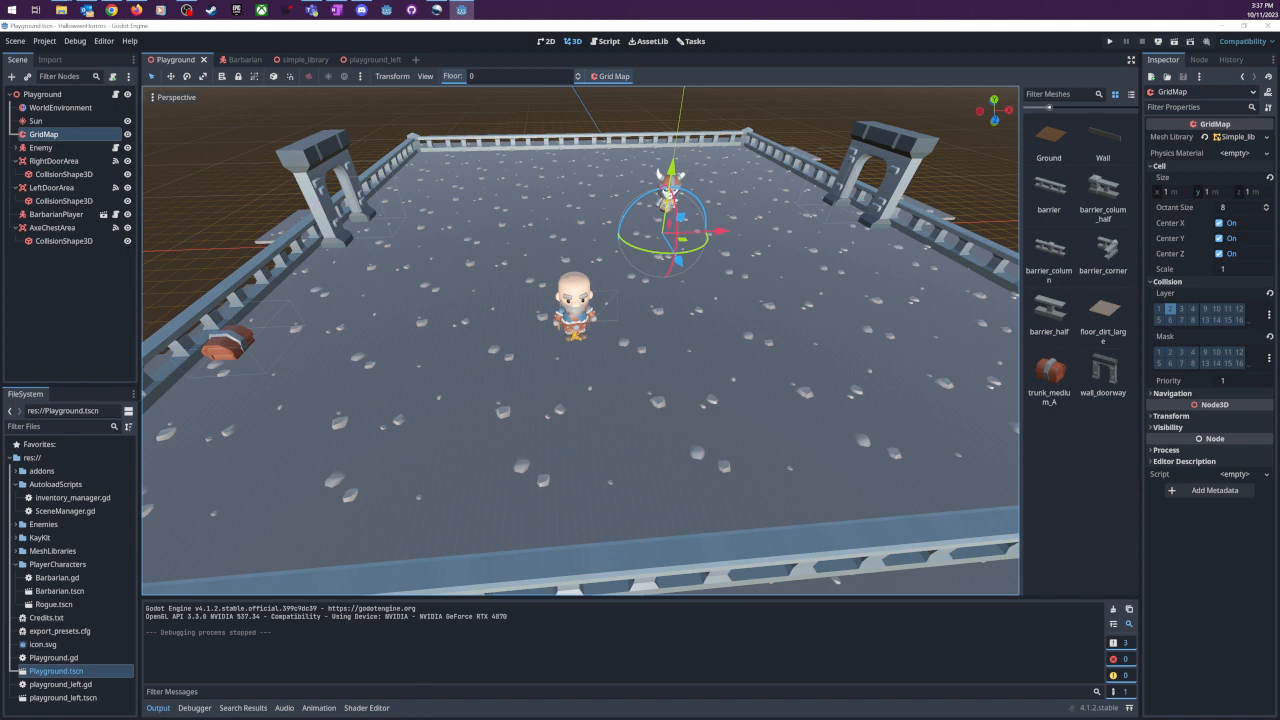
- Switch to Chrome, show the itch.io search results for 'kaykit' and close the browser window
left_click(111, 9)
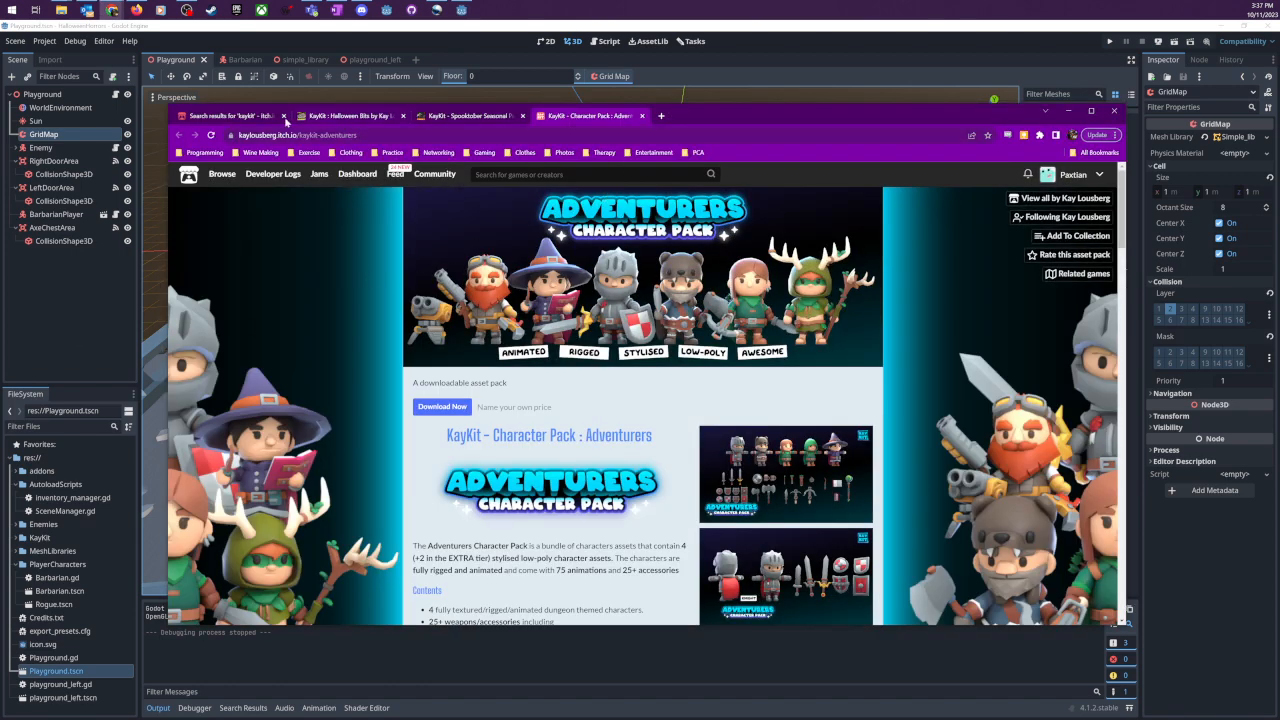
left_click(235, 116)
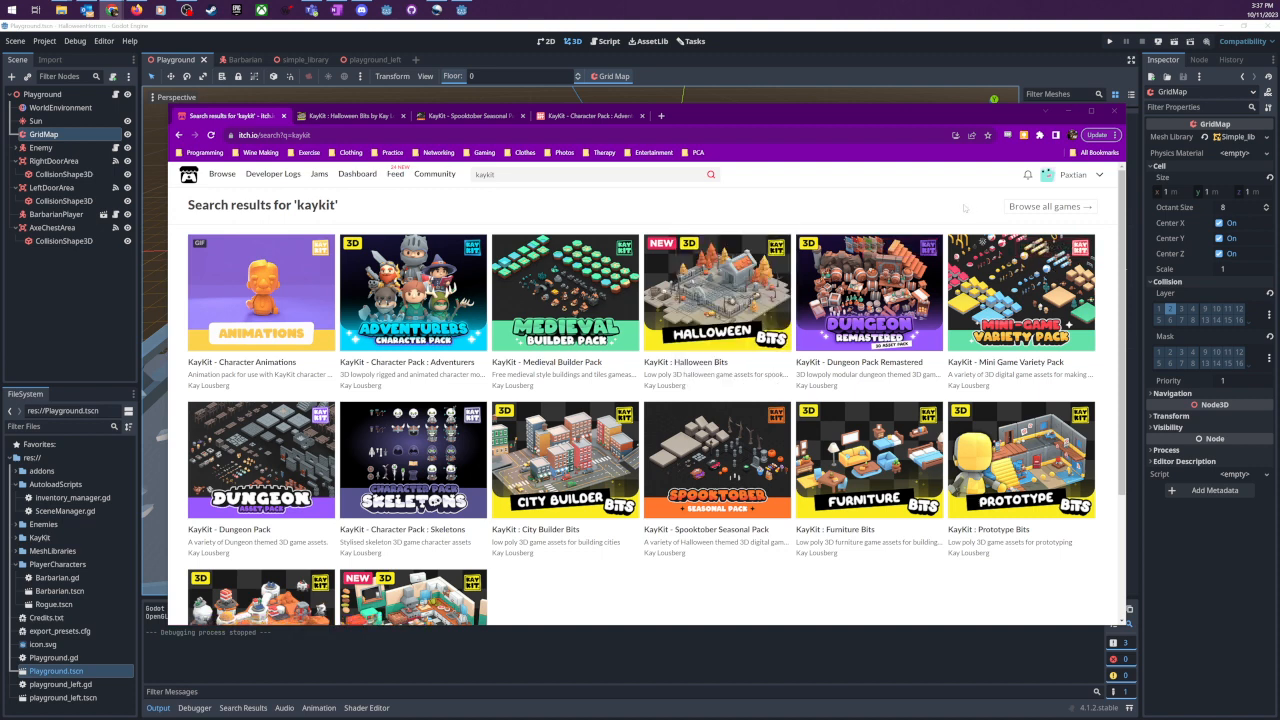
left_click(1115, 111)
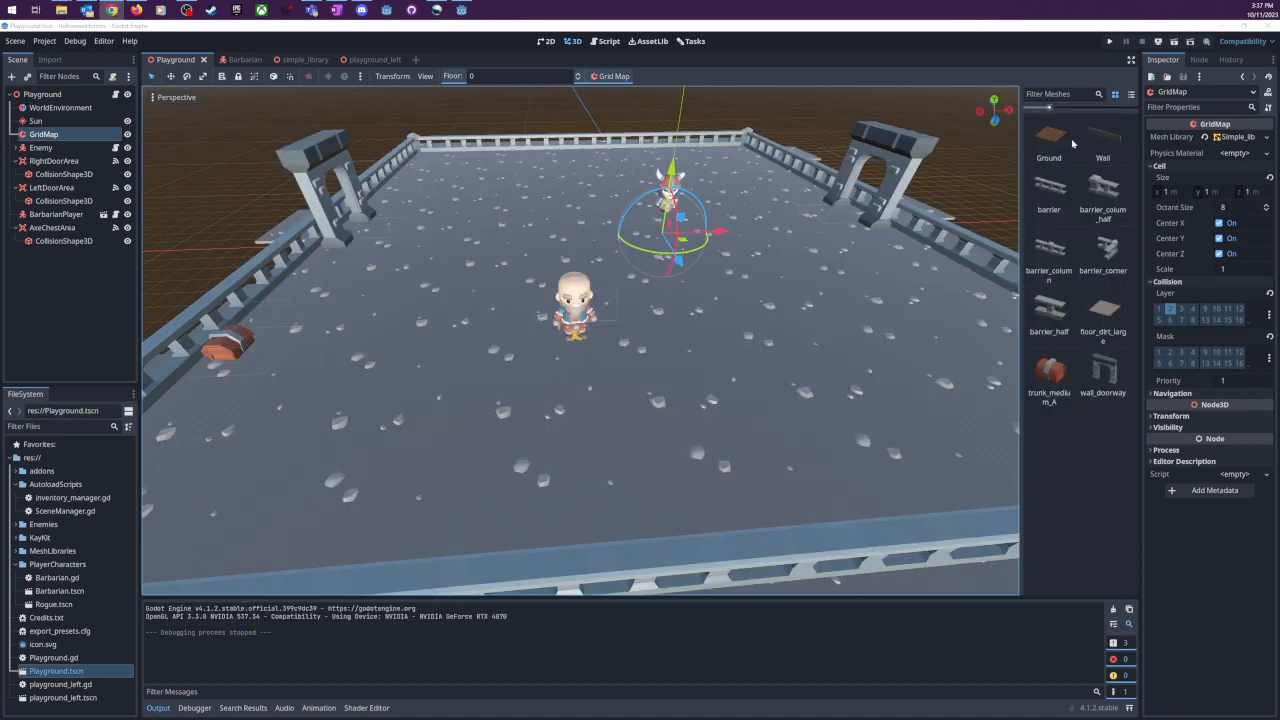
scroll(728, 413, "down", 3)
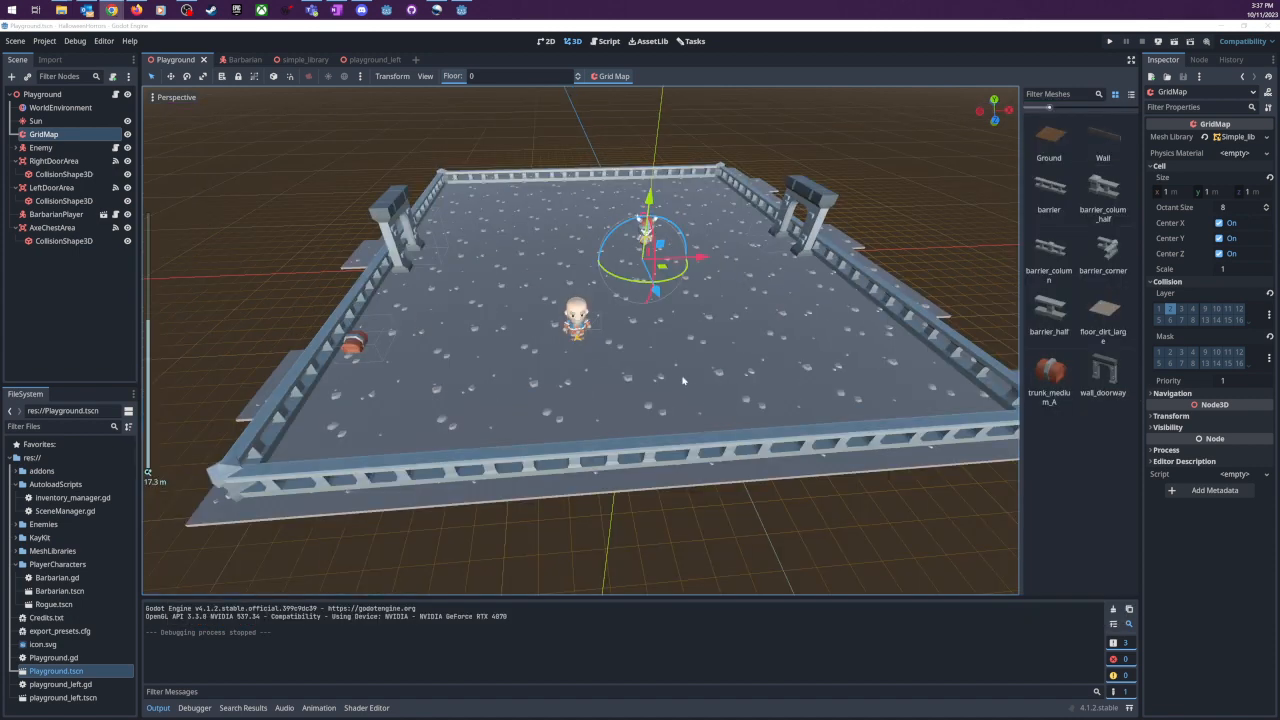
middle_click_drag(667, 367, 661, 359)
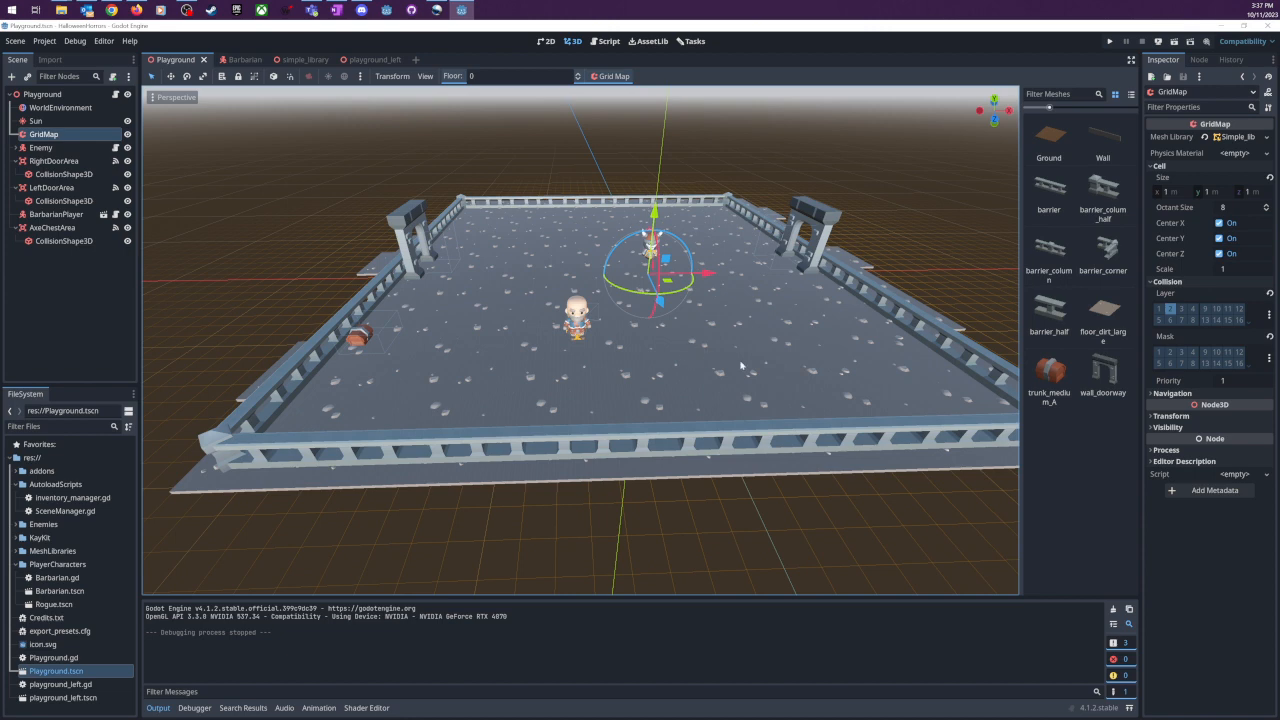
scroll(549, 356, "up", 2)
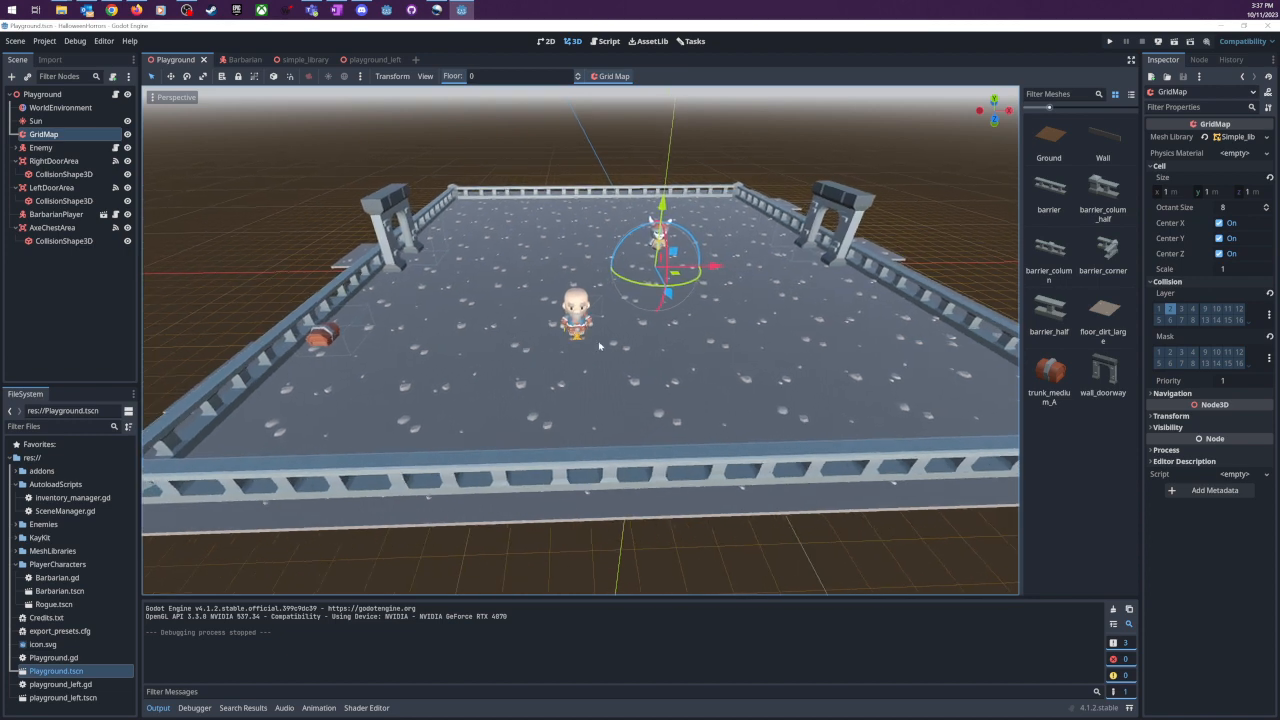
middle_click_drag(664, 356, 651, 355)
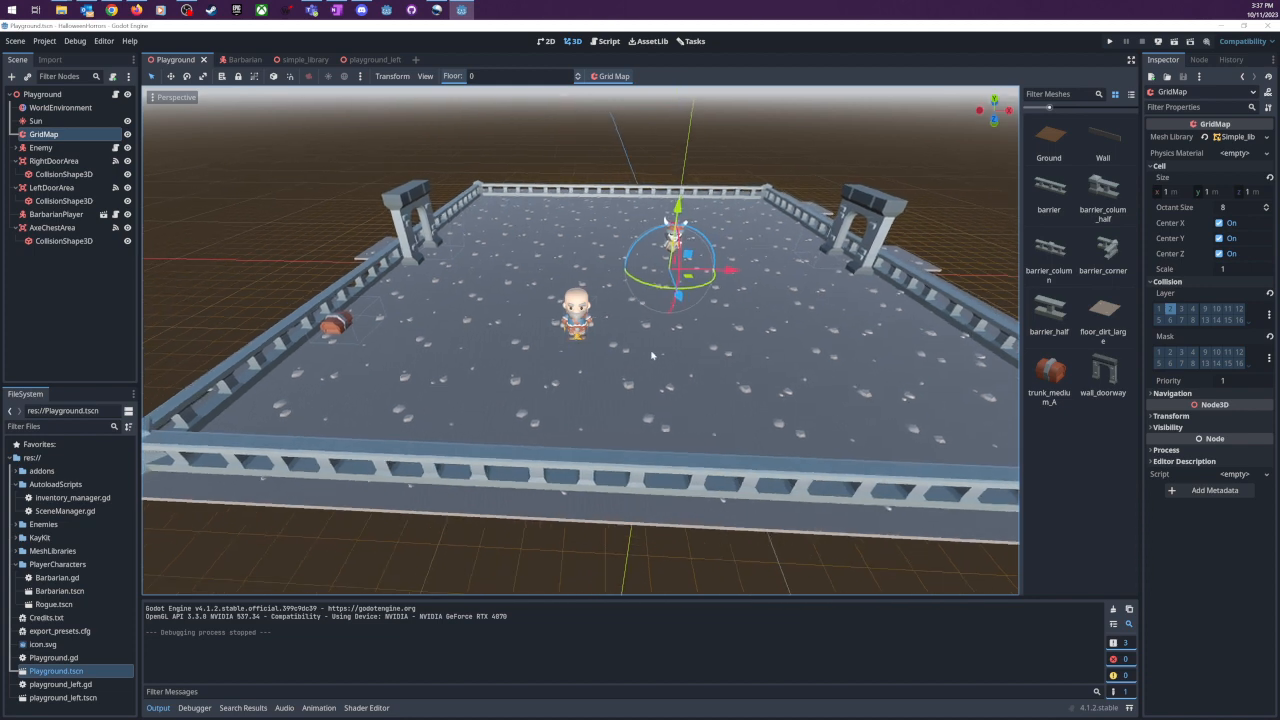